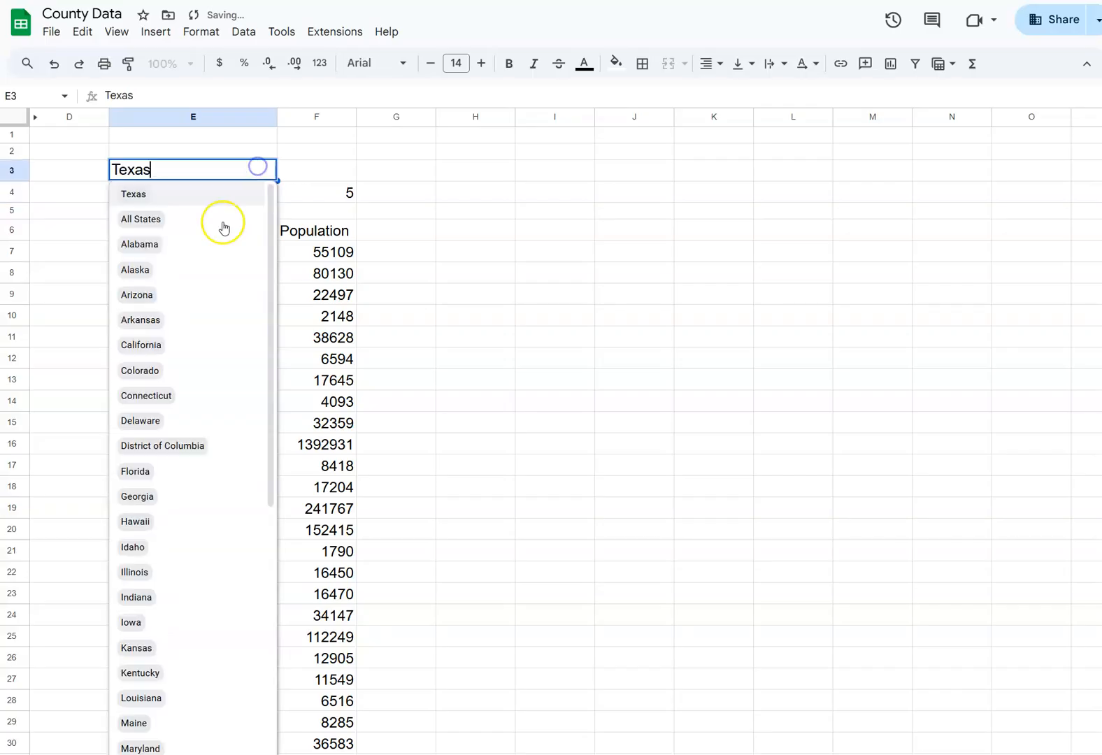
Choose Arizona as the state in E3 and 1910 as the year in E4
{"action": "left_click", "coordinate": [212, 296]}
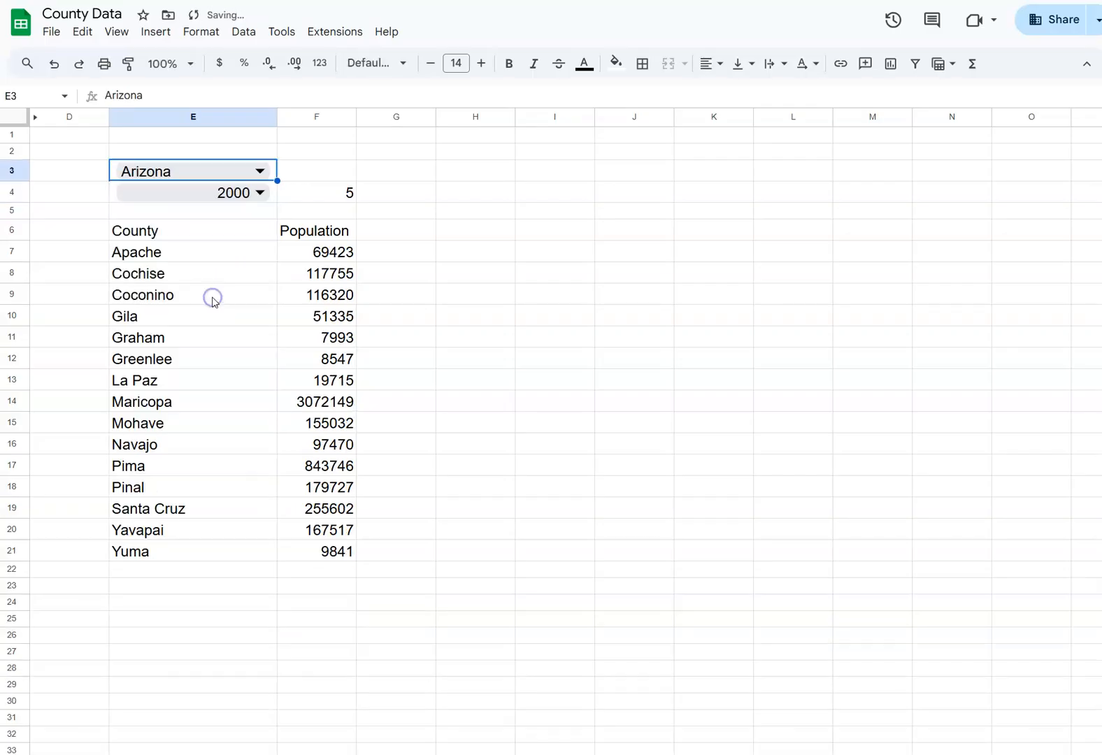
{"action": "left_click", "coordinate": [259, 192]}
{"action": "left_click", "coordinate": [216, 246]}
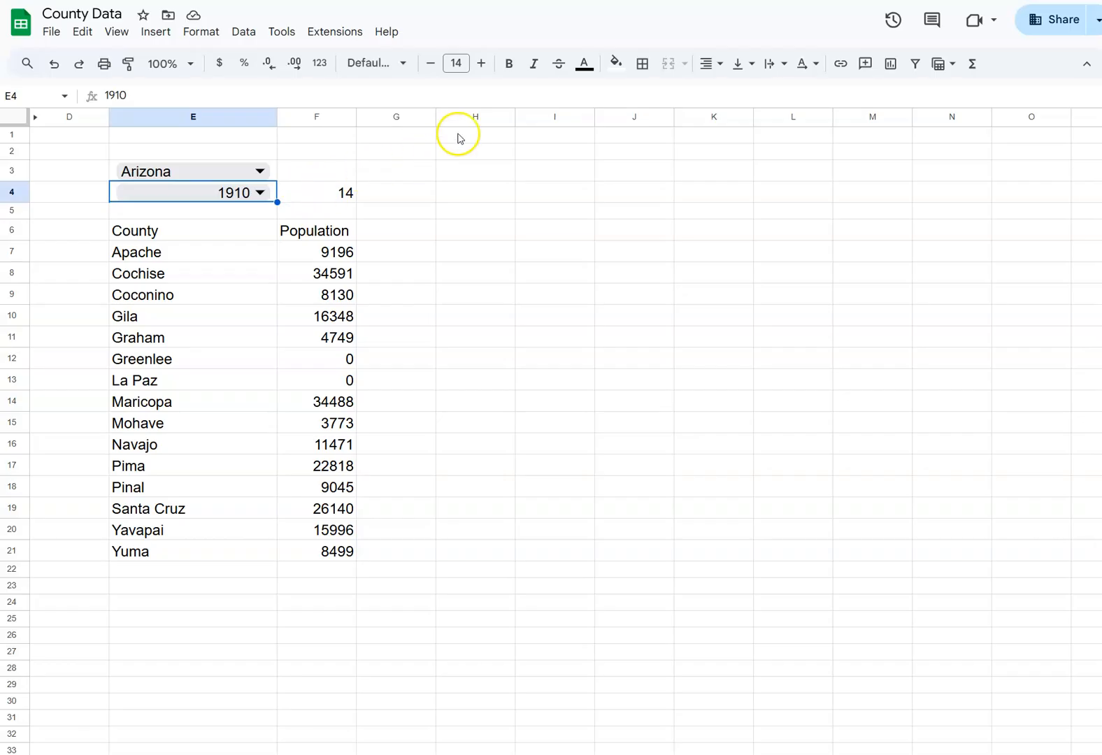
Enter the label "# of Counties" in H3 and widen column H to fit the text
{"action": "left_click", "coordinate": [472, 196]}
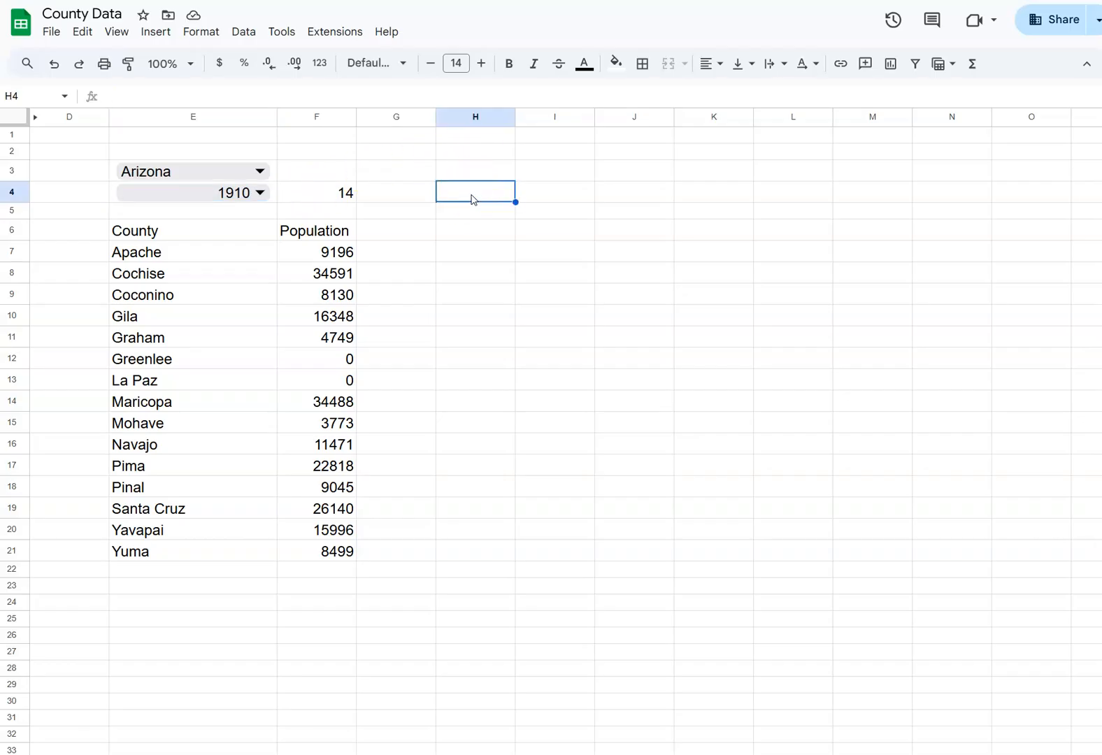
{"action": "left_click", "coordinate": [465, 171]}
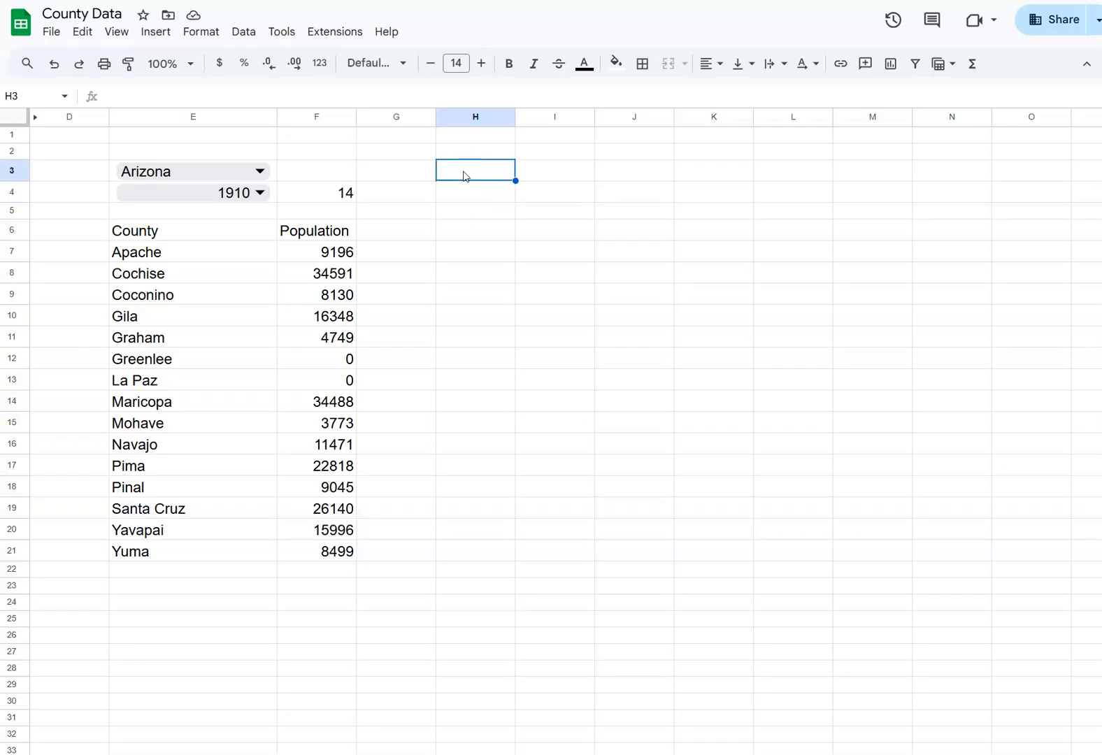
{"action": "type", "text": "# of Counties"}
{"action": "key", "text": "Tab"}
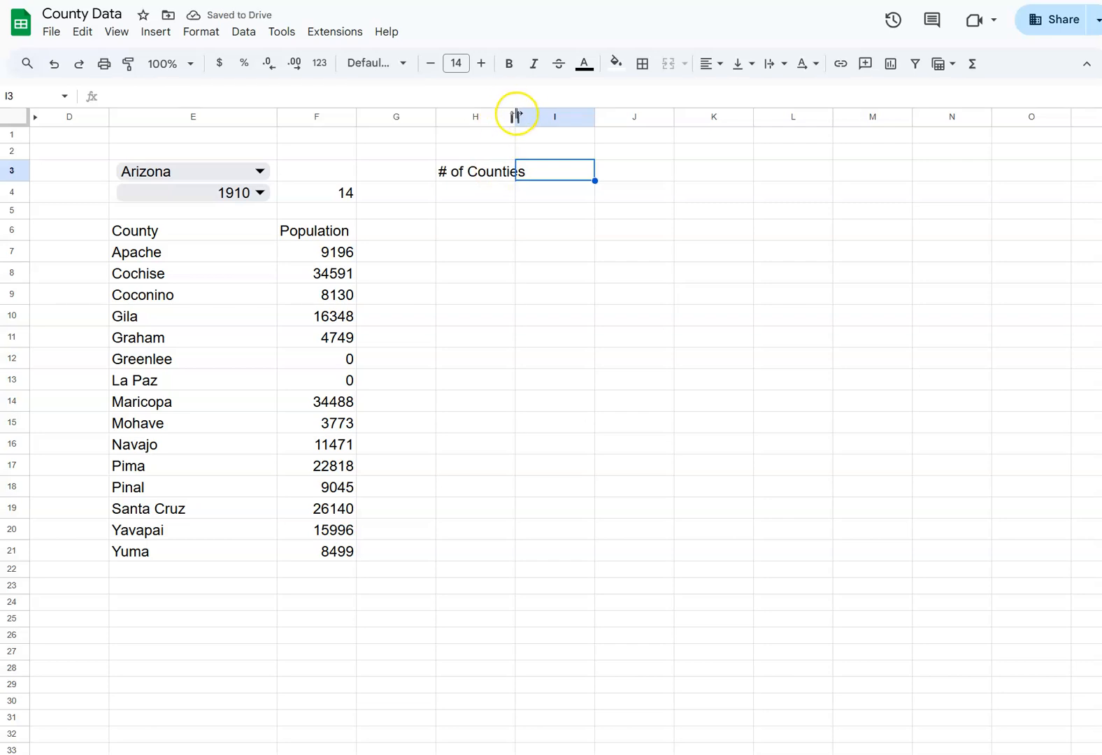
{"action": "left_click_drag", "start_coordinate": [516, 115], "coordinate": [530, 115]}
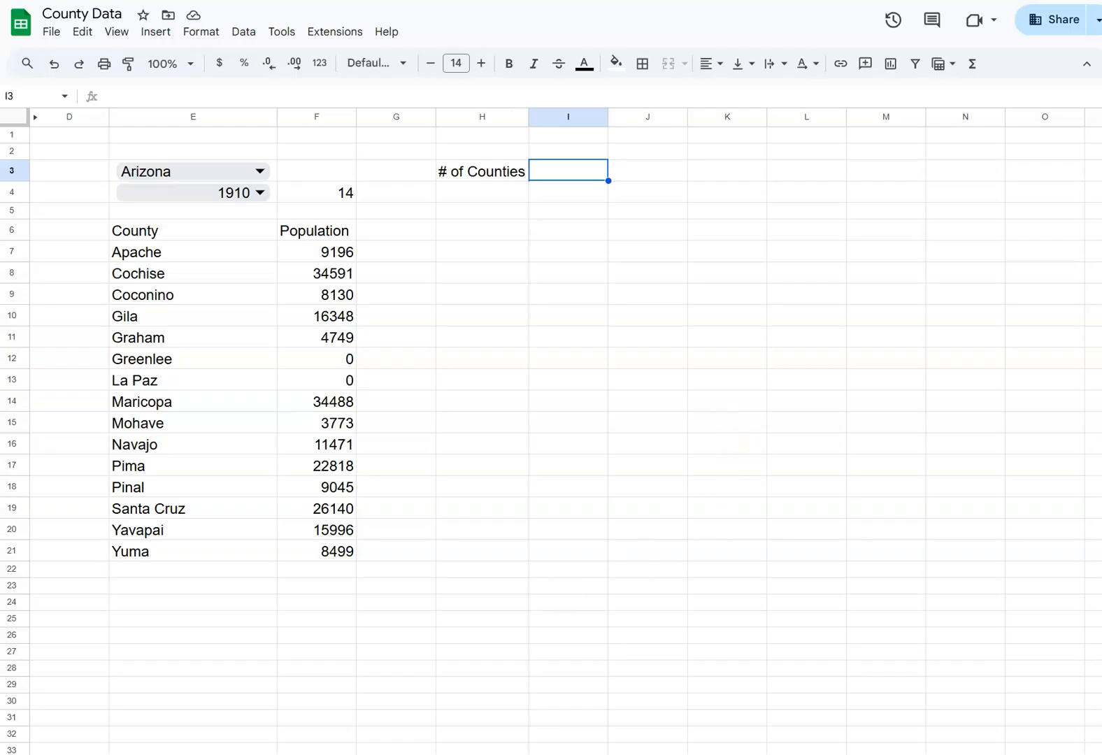
Start a COUNTIF formula in I3 with the population column from row 7 down, F7:F, as its range
{"action": "left_click", "coordinate": [574, 172]}
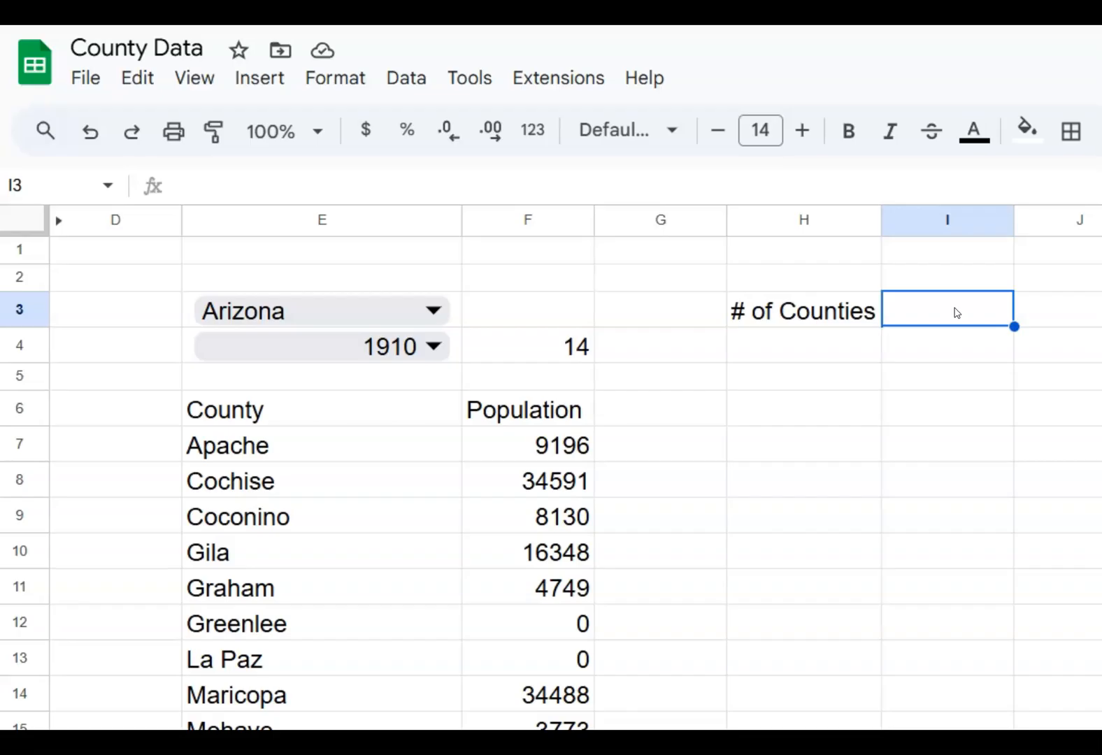
{"action": "type", "text": "="}
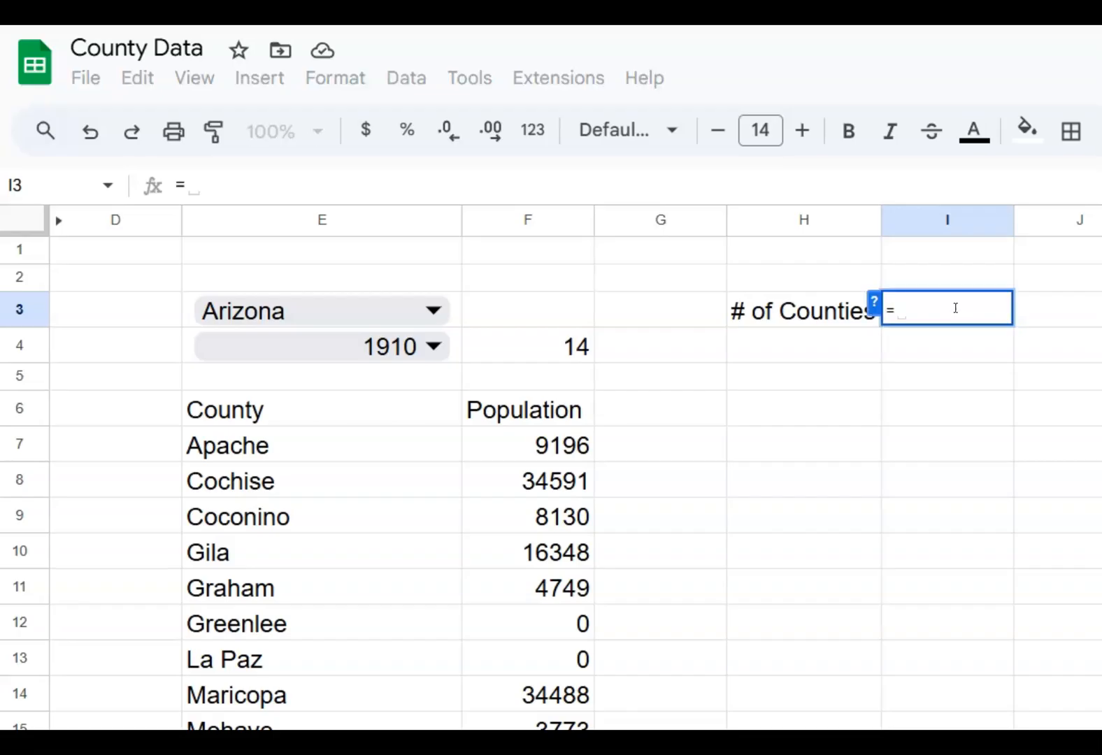
{"action": "type", "text": "counti"}
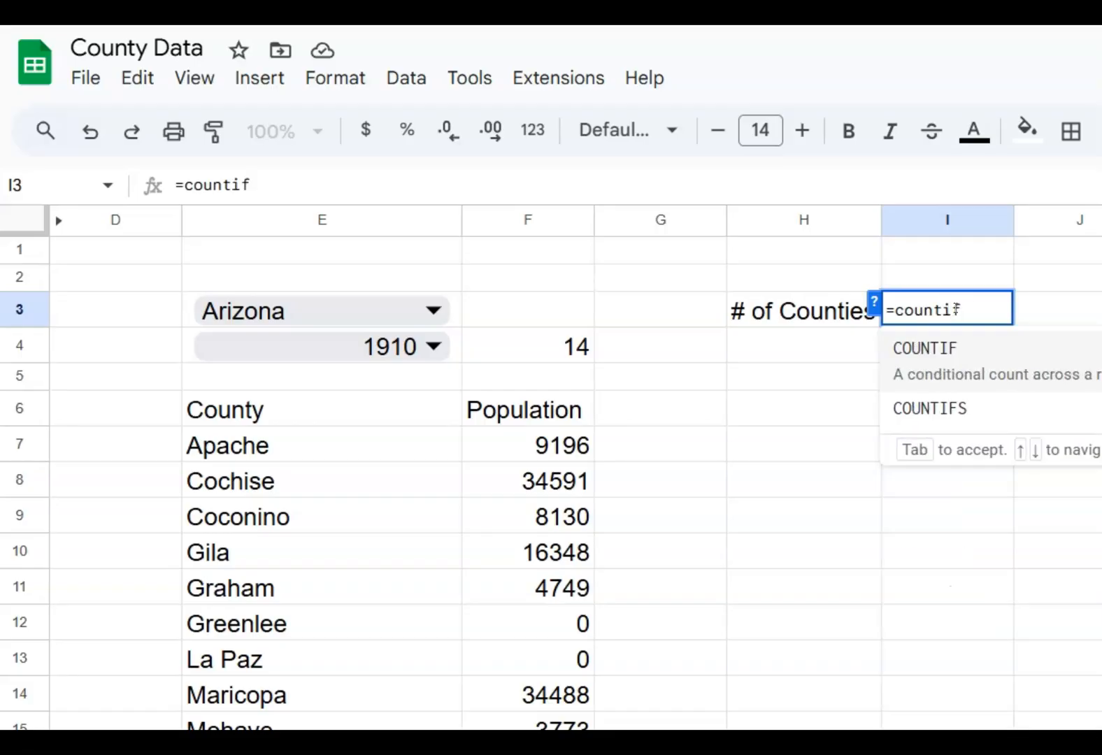
{"action": "type", "text": "f"}
{"action": "left_click", "coordinate": [956, 306]}
{"action": "type", "text": "("}
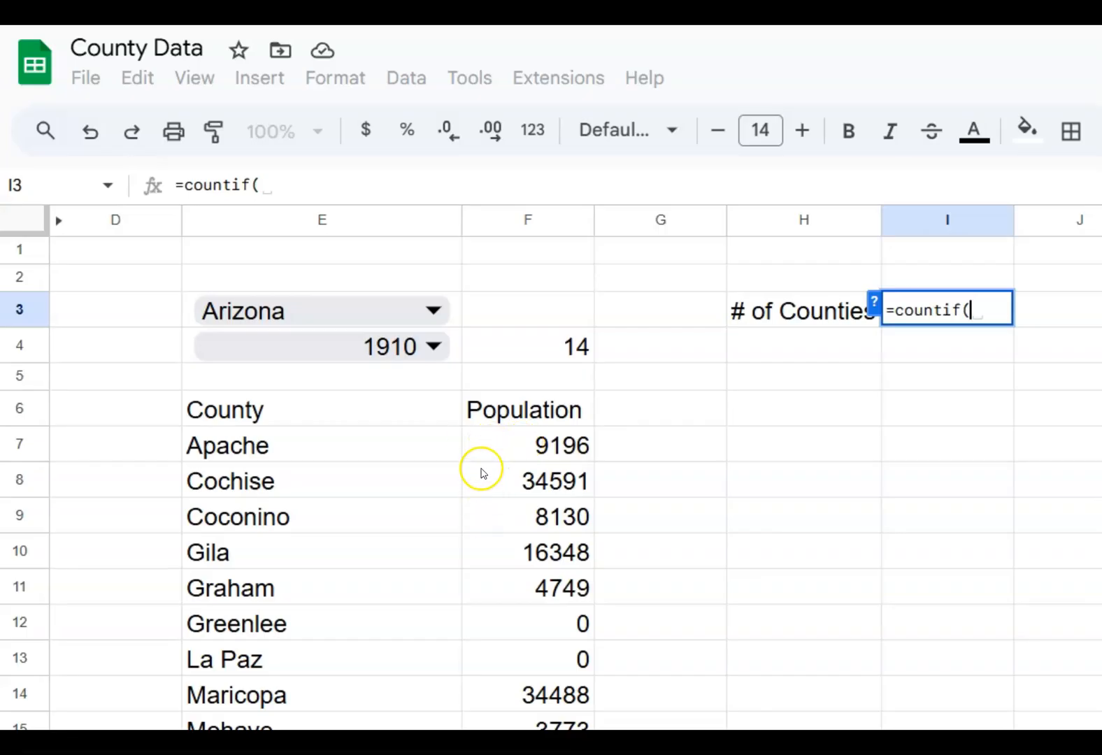
{"action": "left_click", "coordinate": [505, 218]}
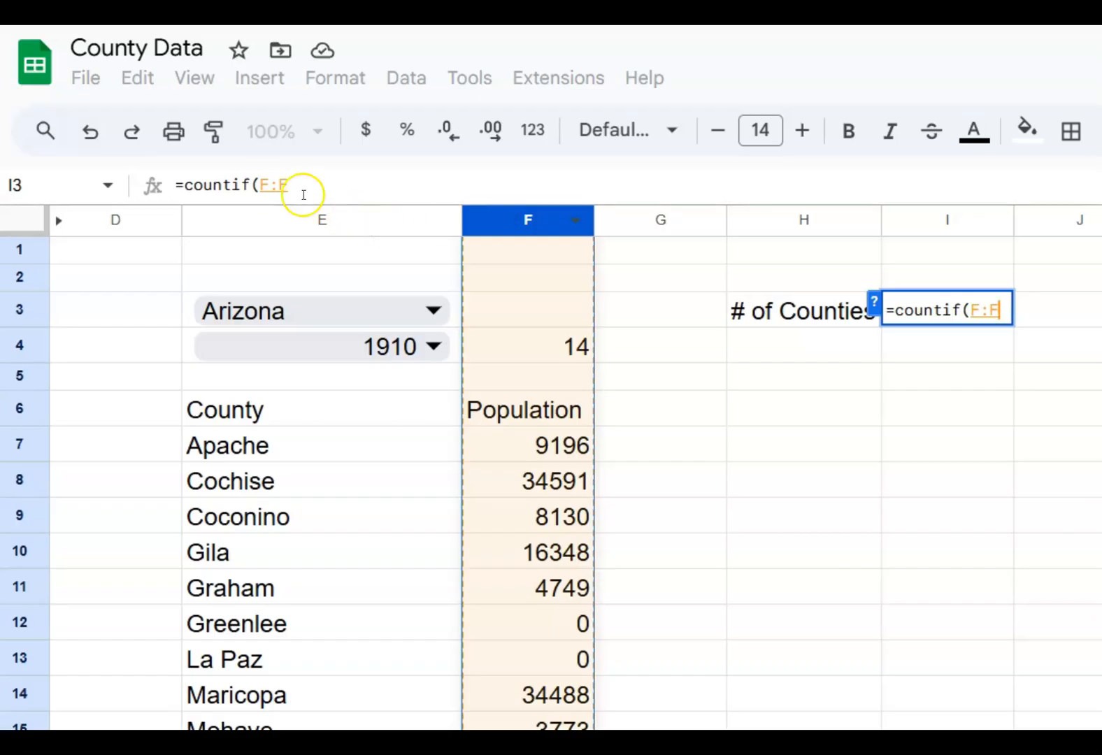
{"action": "left_click", "coordinate": [271, 185]}
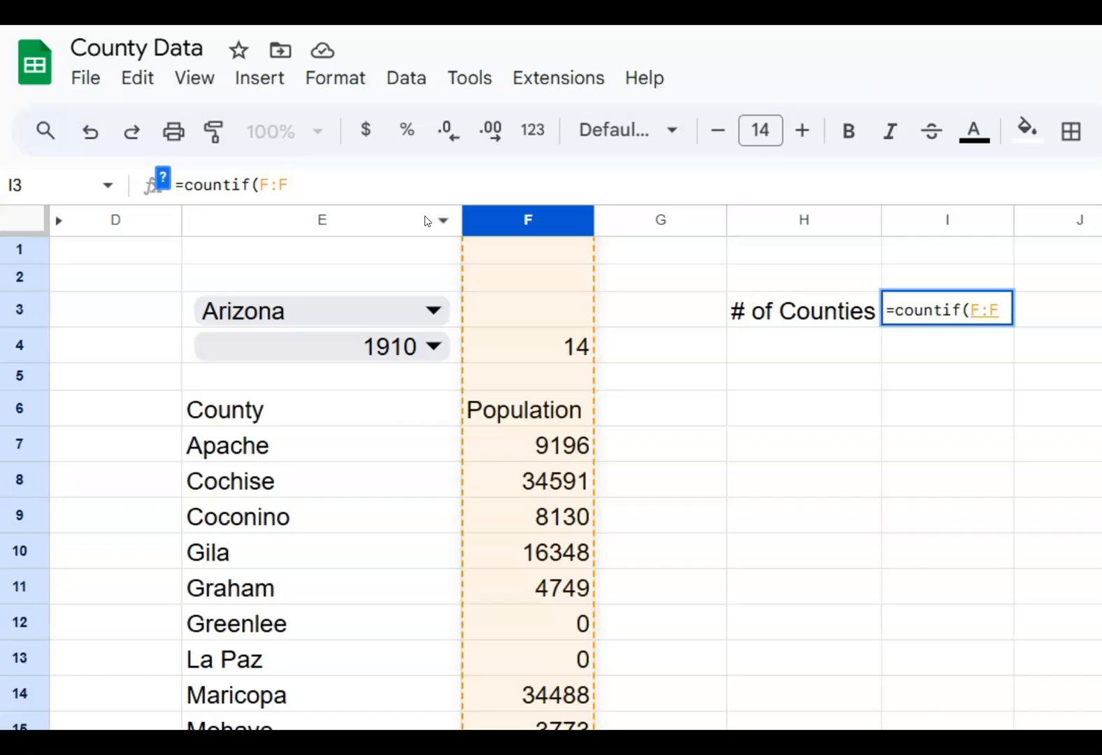
{"action": "key", "text": "Left"}
{"action": "key", "text": "Left"}
{"action": "key", "text": "Left"}
{"action": "key", "text": "Right"}
{"action": "type", "text": "7"}
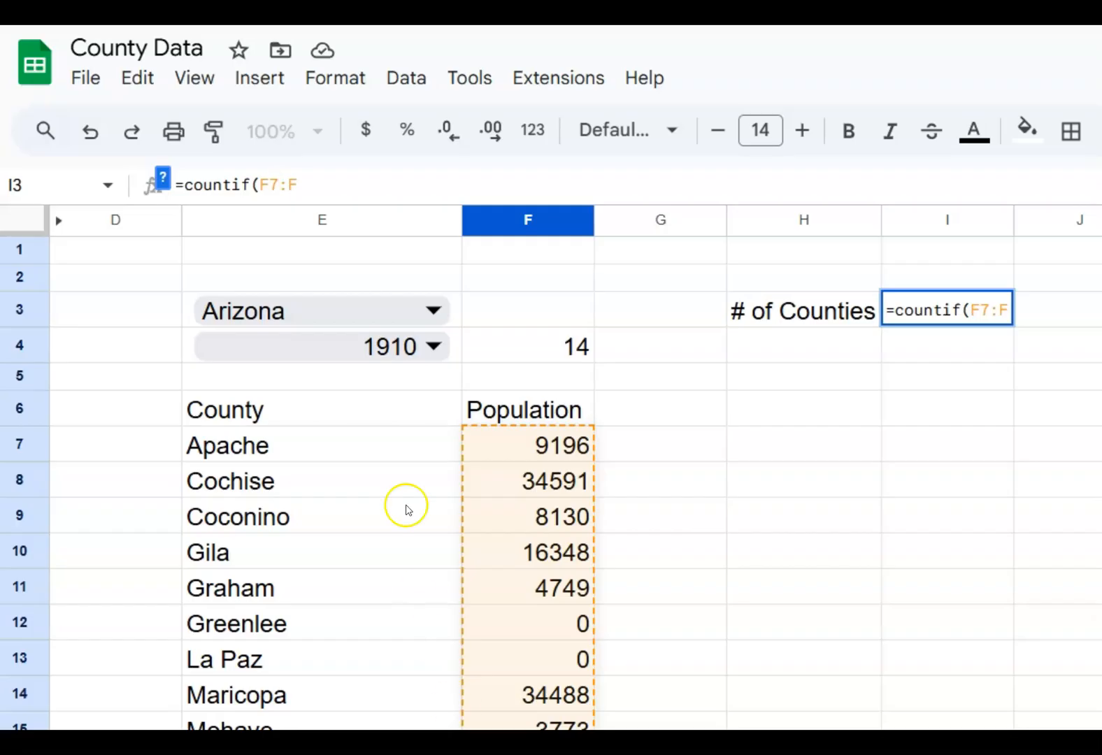
Complete the COUNTIF formula in I3 with the criterion ">0" and enter it
{"action": "left_click", "coordinate": [316, 185]}
{"action": "type", "text": ","}
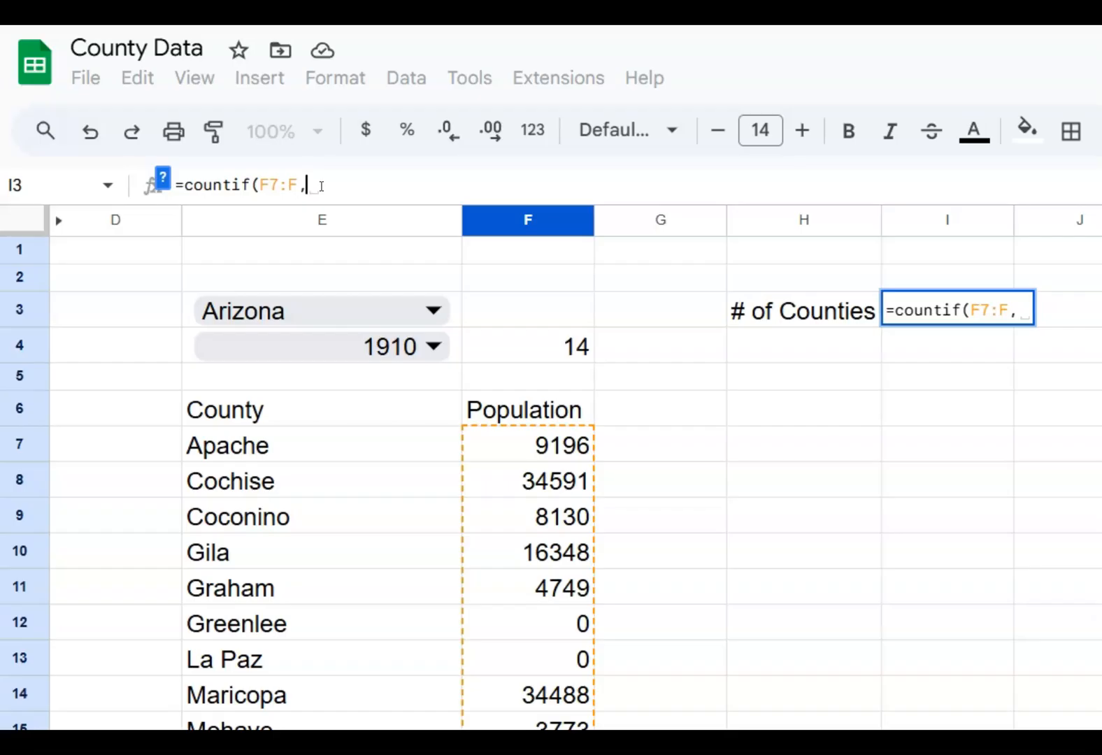
{"action": "type", "text": "\""}
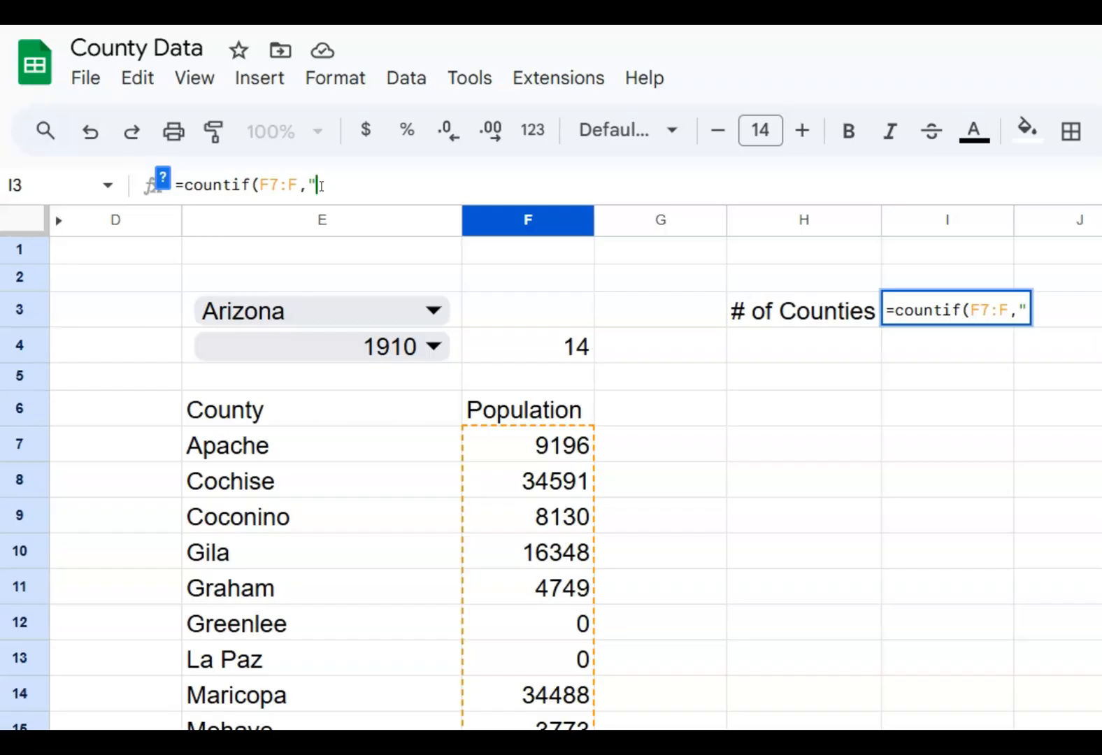
{"action": "type", "text": ">0\""}
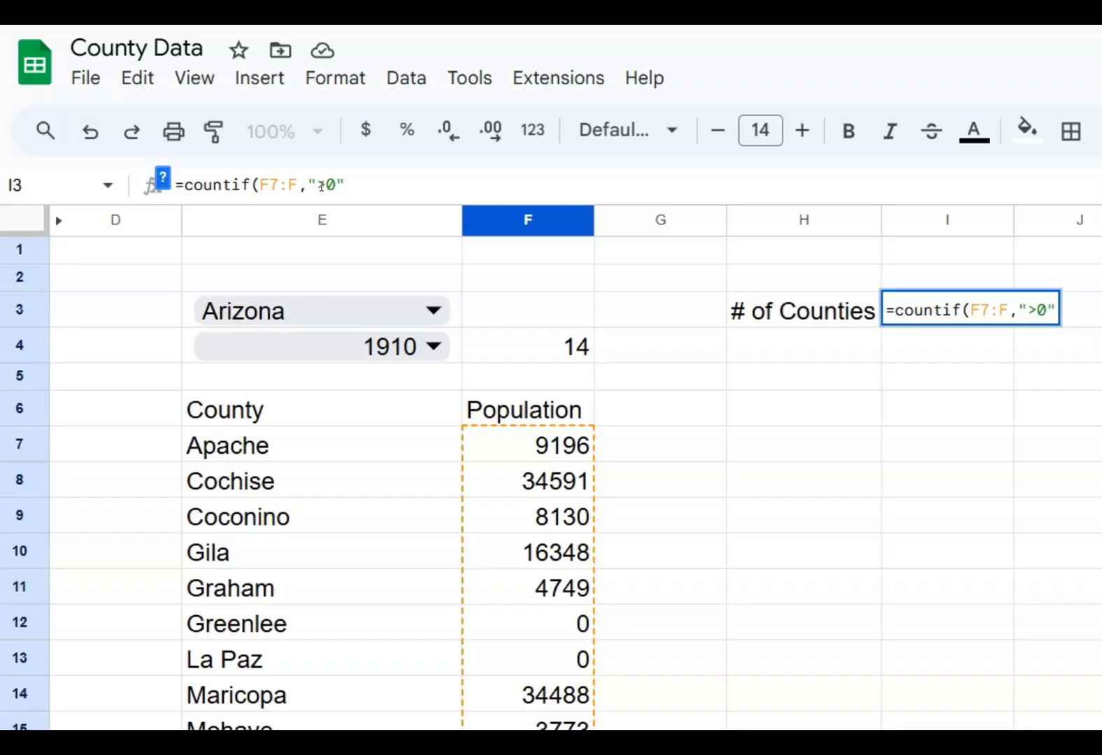
{"action": "type", "text": ")"}
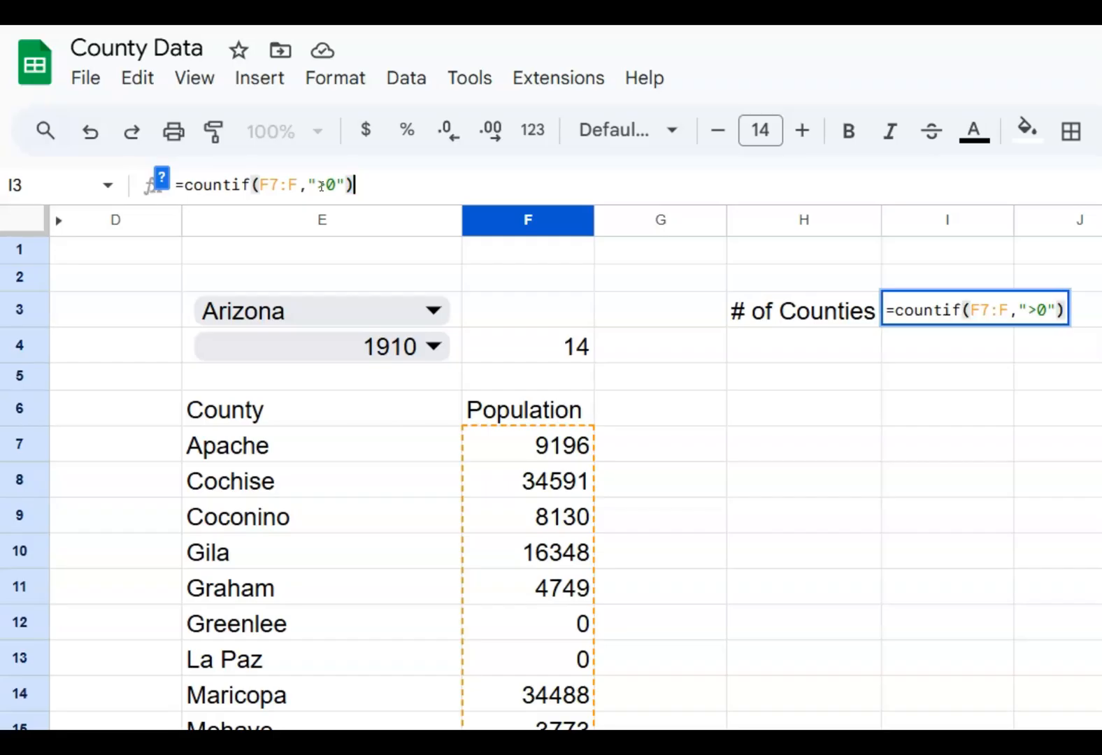
{"action": "key", "text": "Return"}
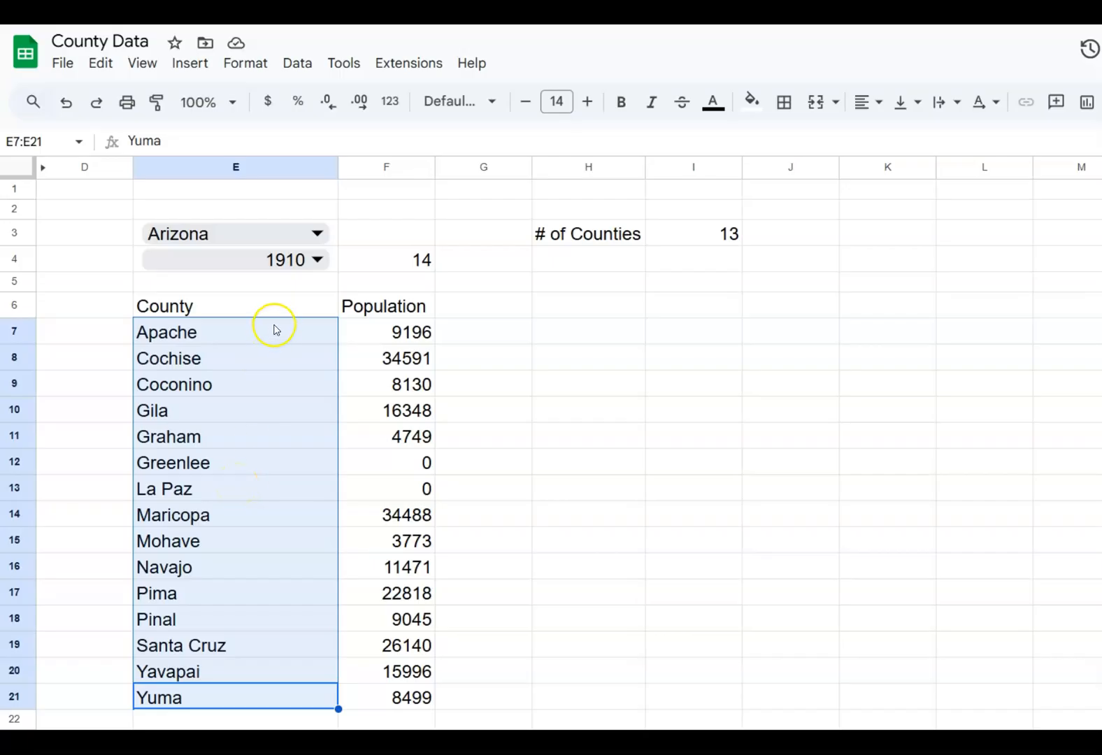
Change the year in E4 to 2020
{"action": "left_click", "coordinate": [301, 270]}
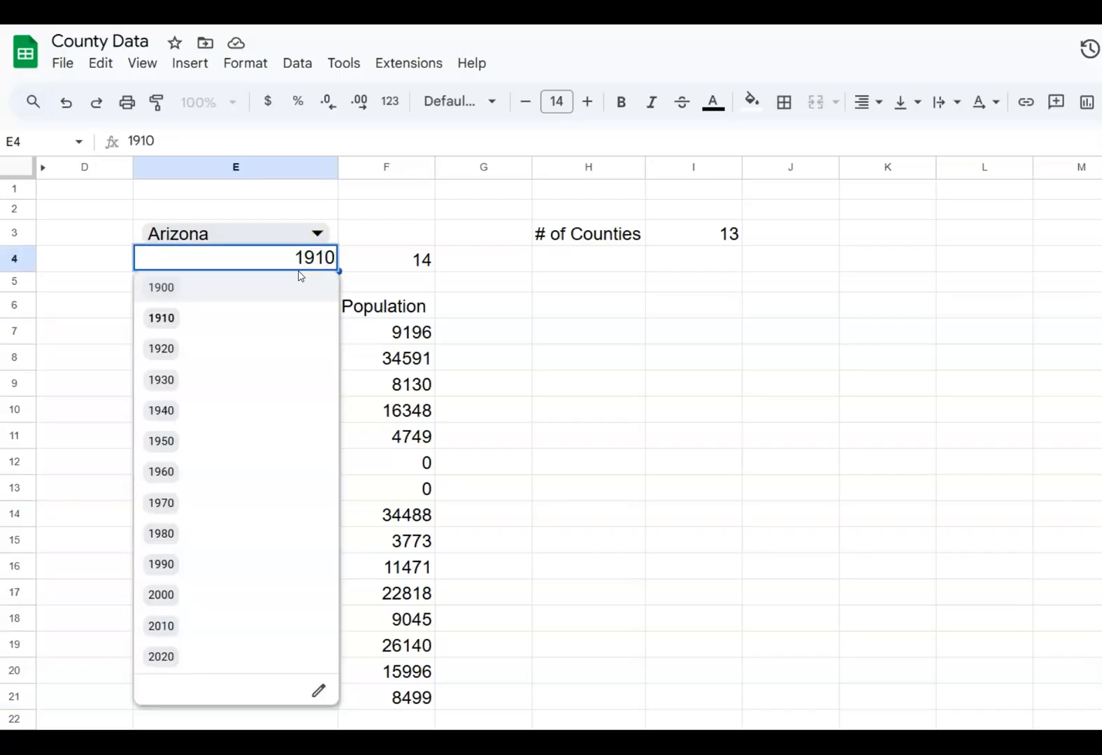
{"action": "left_click", "coordinate": [219, 657]}
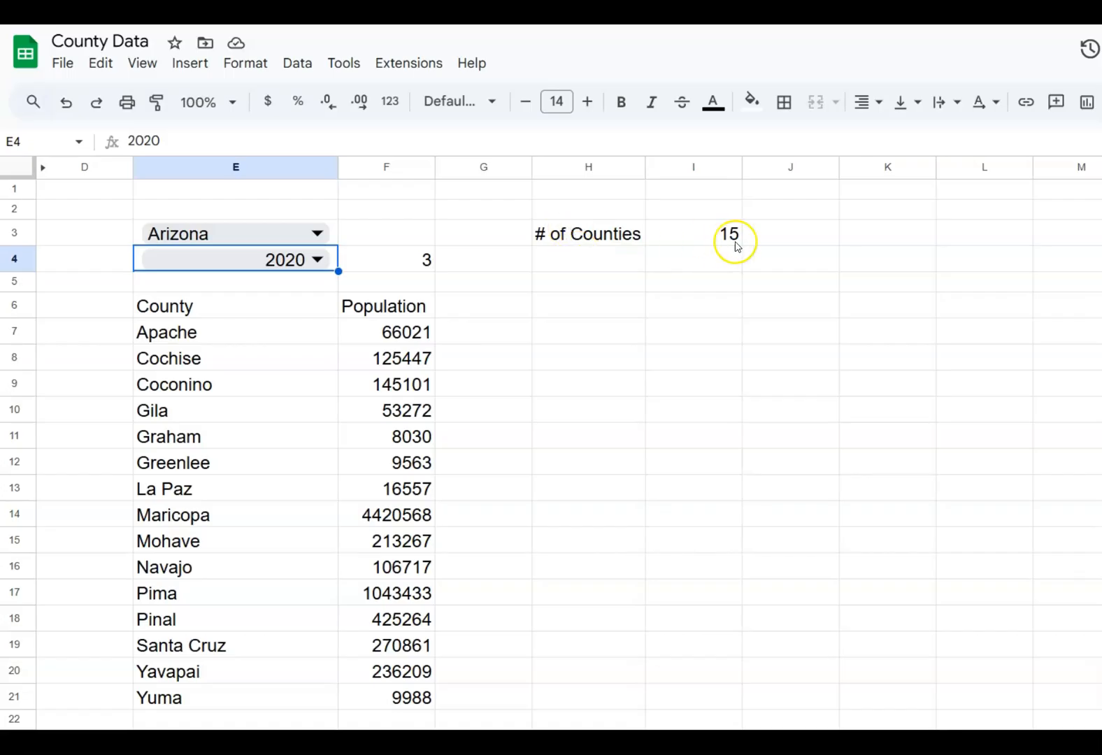
Enter the labels Highest, Lowest and Average in cells H4 to H6
{"action": "left_click", "coordinate": [599, 266]}
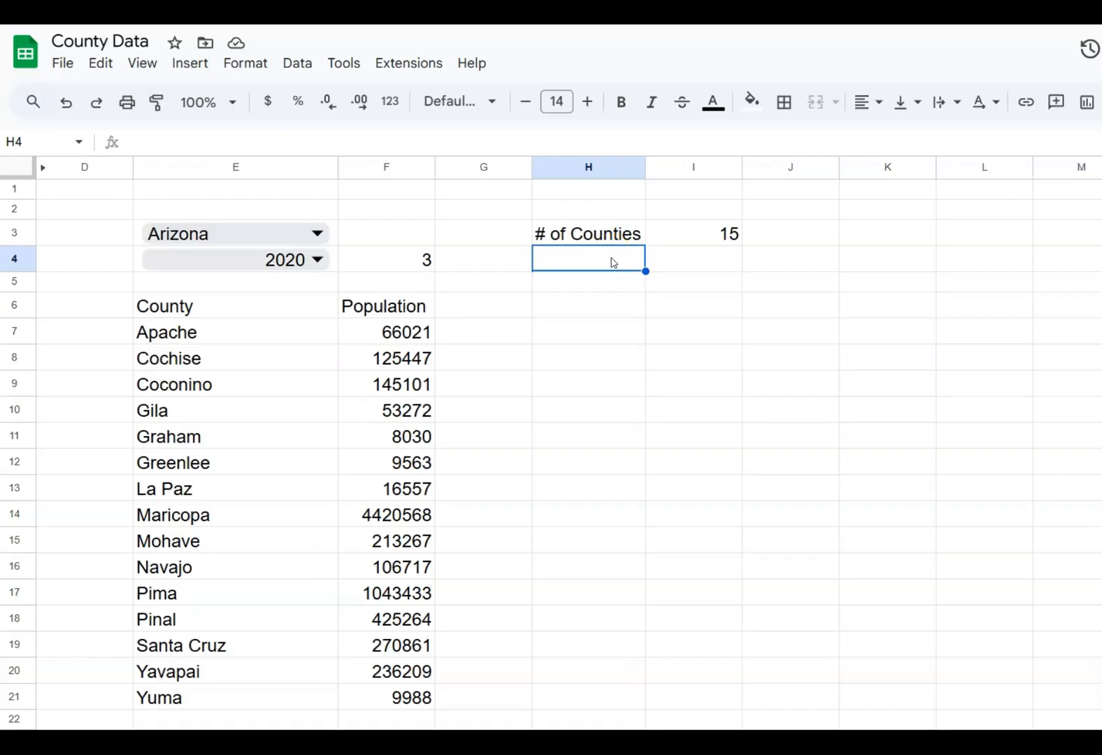
{"action": "type", "text": "Highest"}
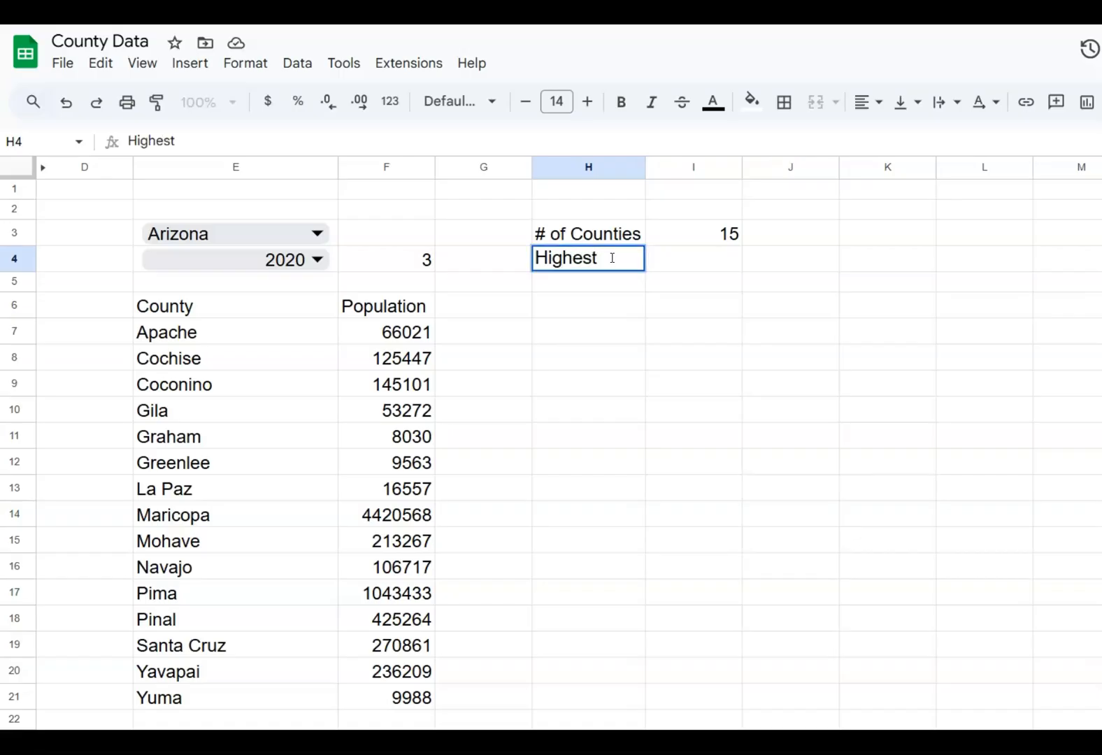
{"action": "key", "text": "Return"}
{"action": "type", "text": "Lowest"}
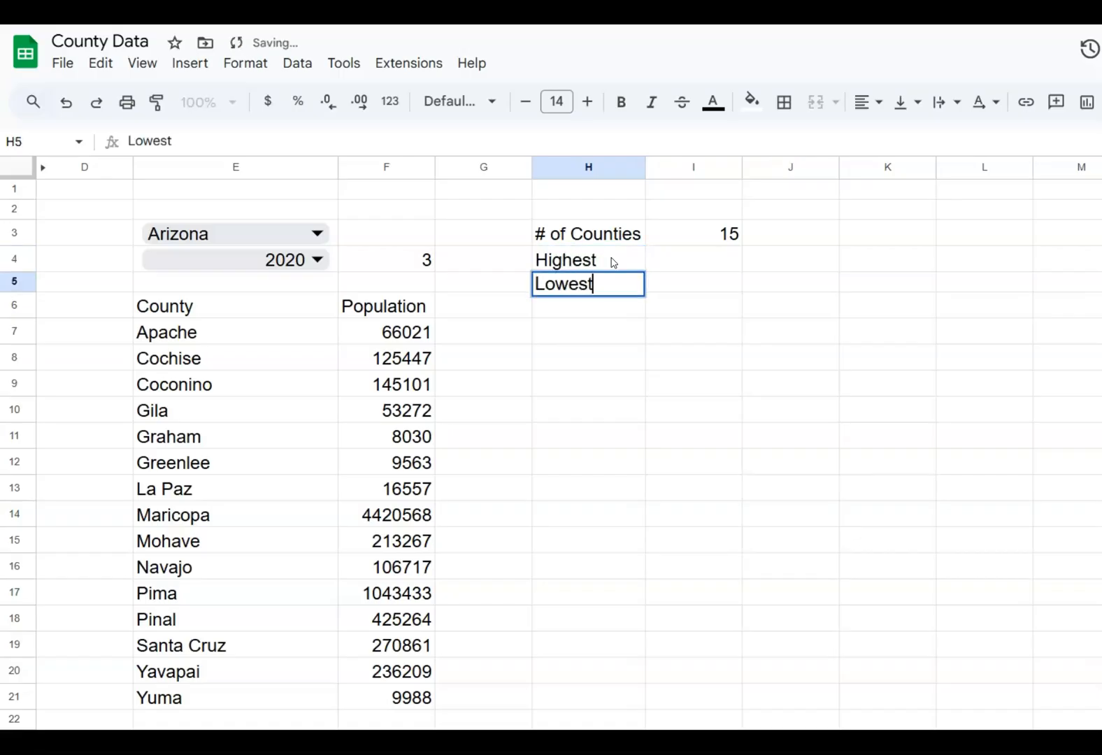
{"action": "key", "text": "Return"}
{"action": "type", "text": "Average"}
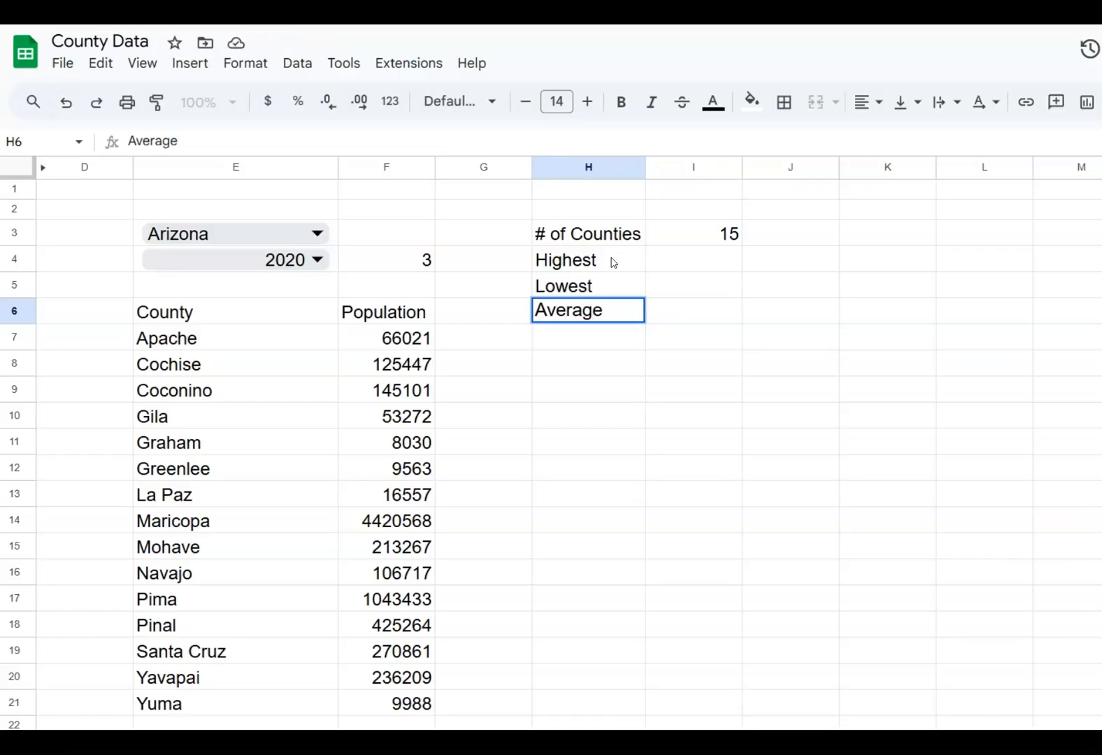
{"action": "key", "text": "Return"}
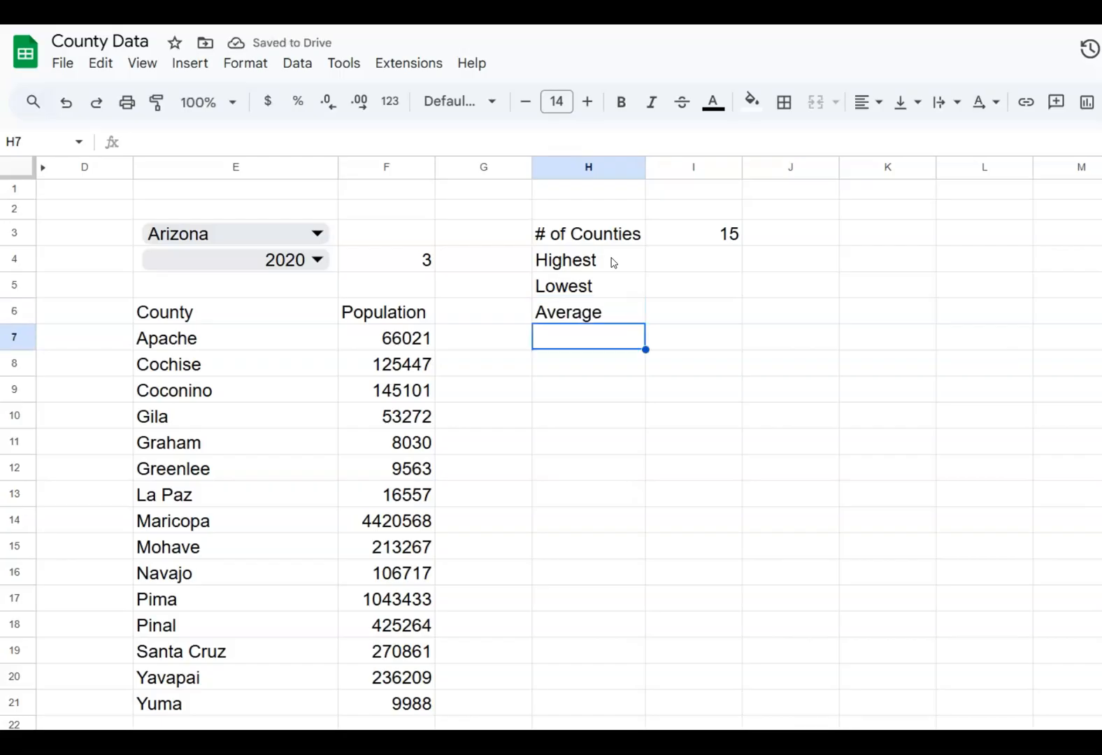
Enter the labels "# > Average" in H7 and "# < Average" in H8
{"action": "type", "text": "#>"}
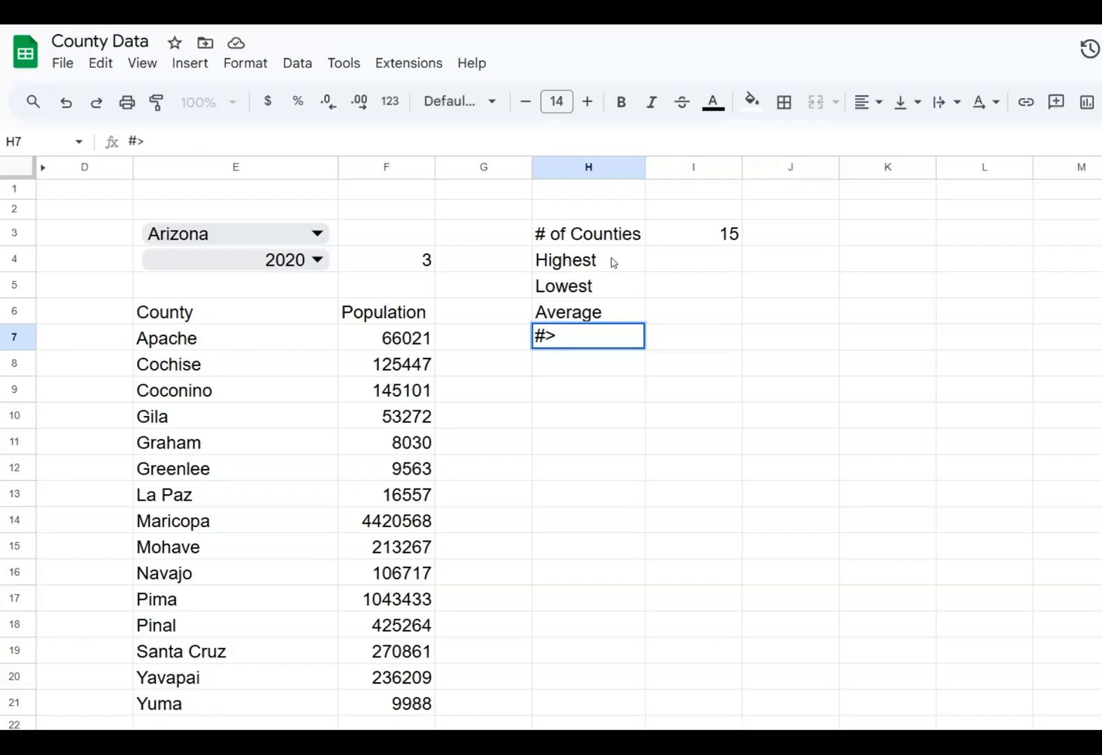
{"action": "key", "text": "BackSpace"}
{"action": "type", "text": "> A"}
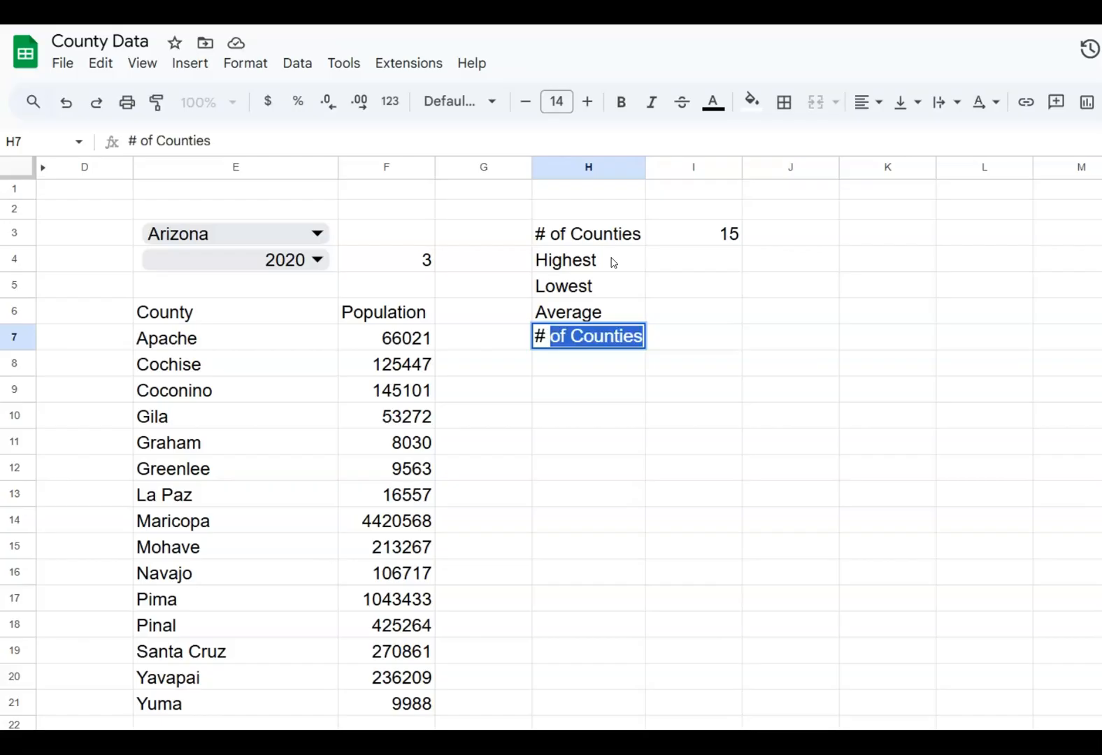
{"action": "type", "text": "verage"}
{"action": "key", "text": "Return"}
{"action": "type", "text": "# < Average"}
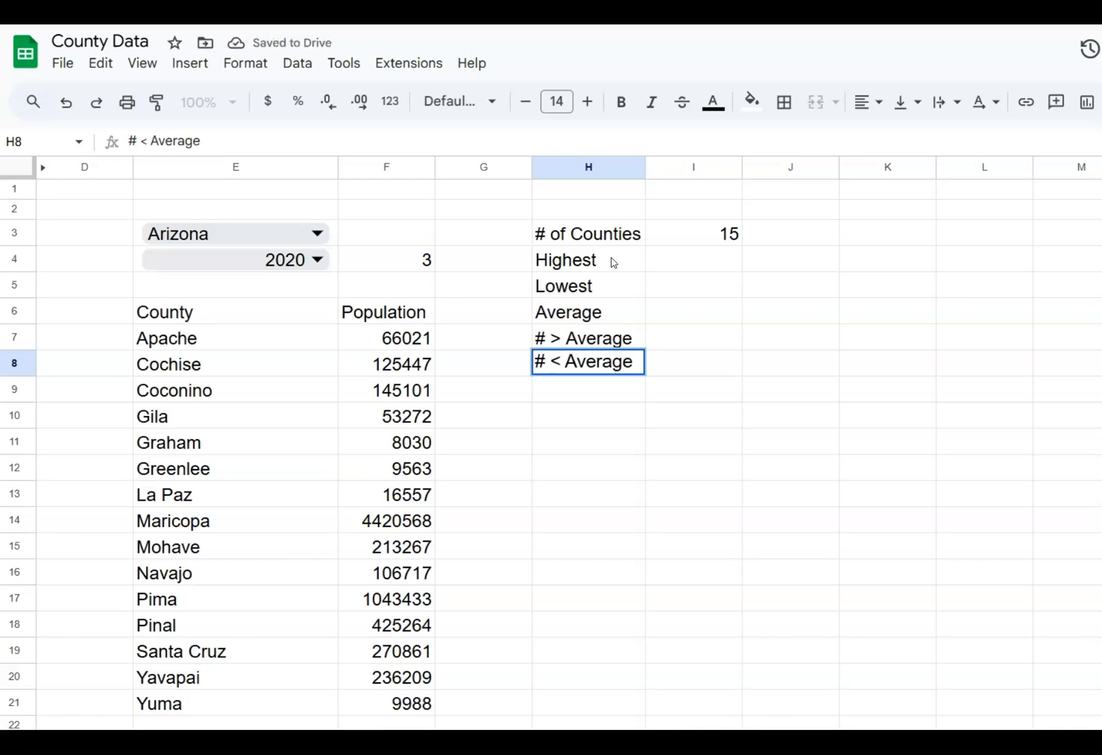
{"action": "key", "text": "Return"}
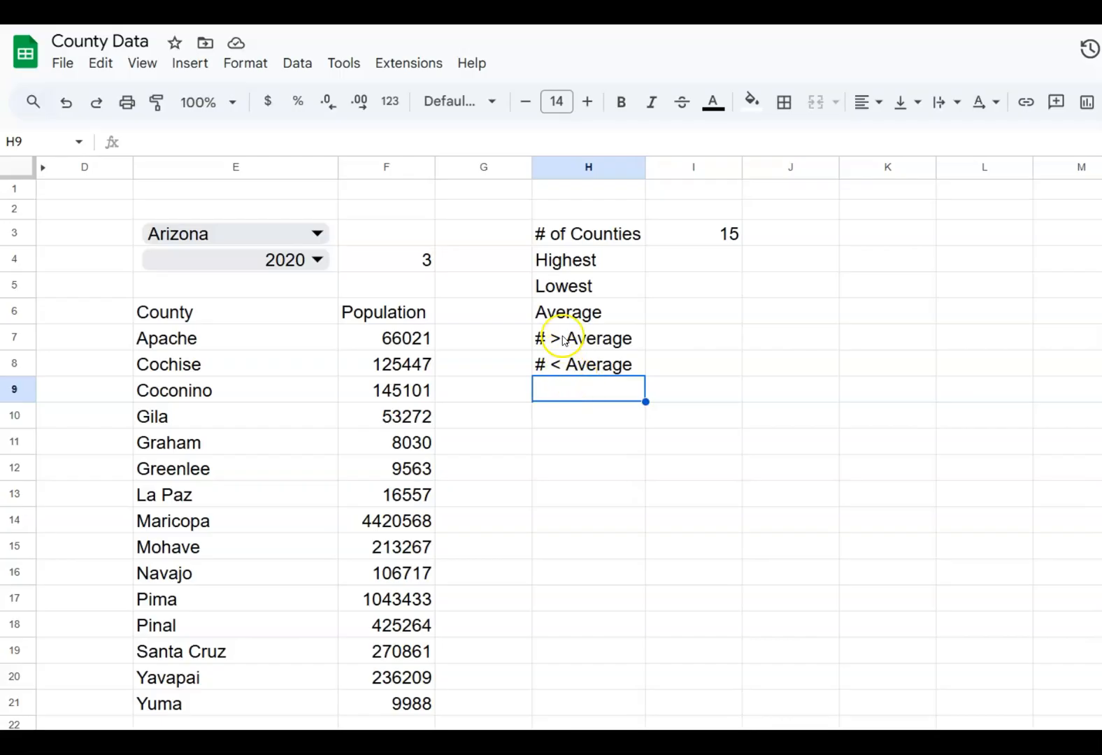
Calculate the highest county population in I4 with a MAX formula over F7:F21
{"action": "left_click", "coordinate": [549, 266]}
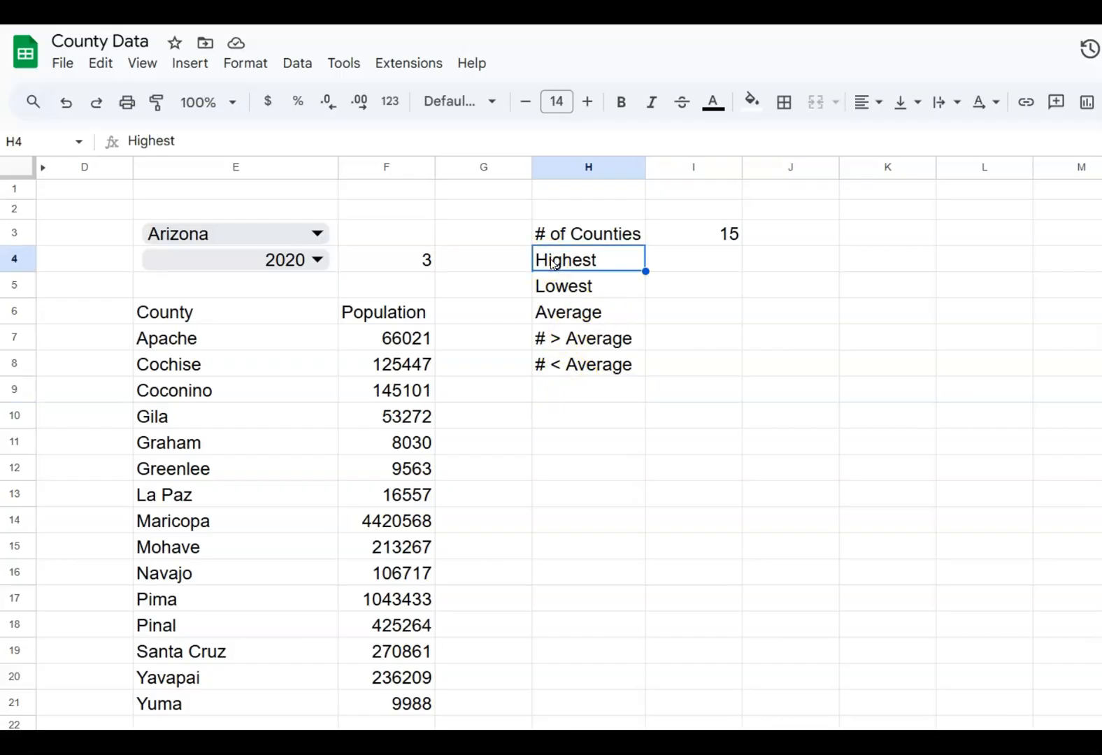
{"action": "left_click", "coordinate": [671, 261]}
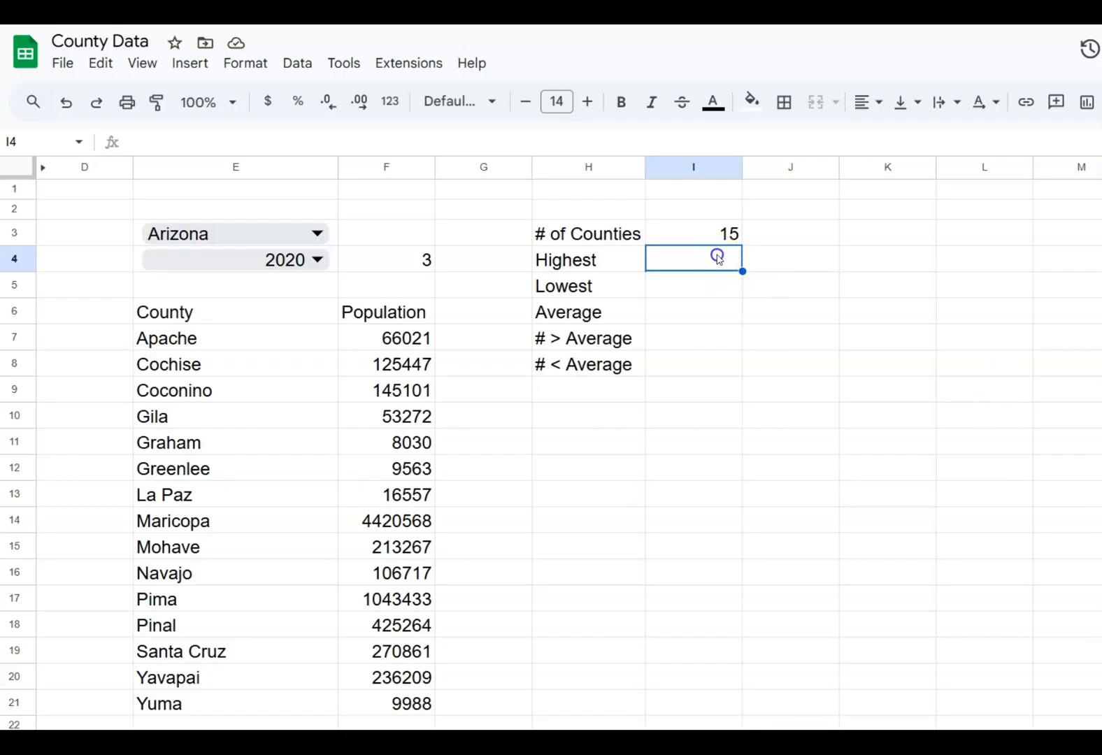
{"action": "type", "text": "=max"}
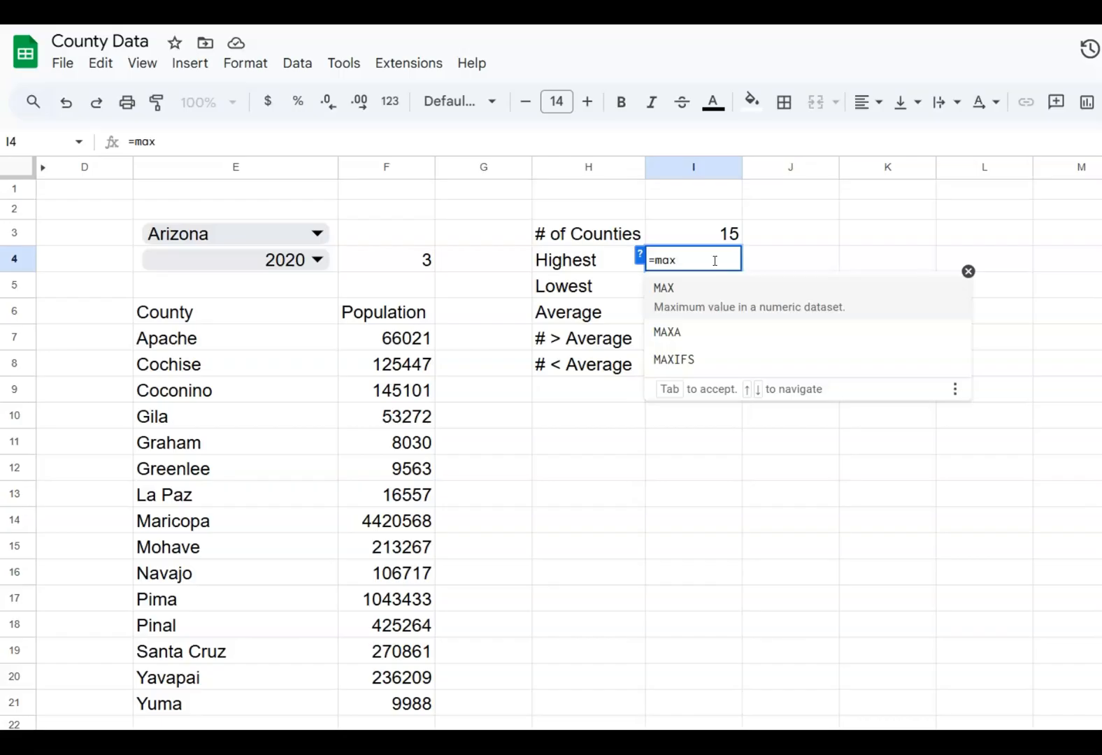
{"action": "type", "text": "("}
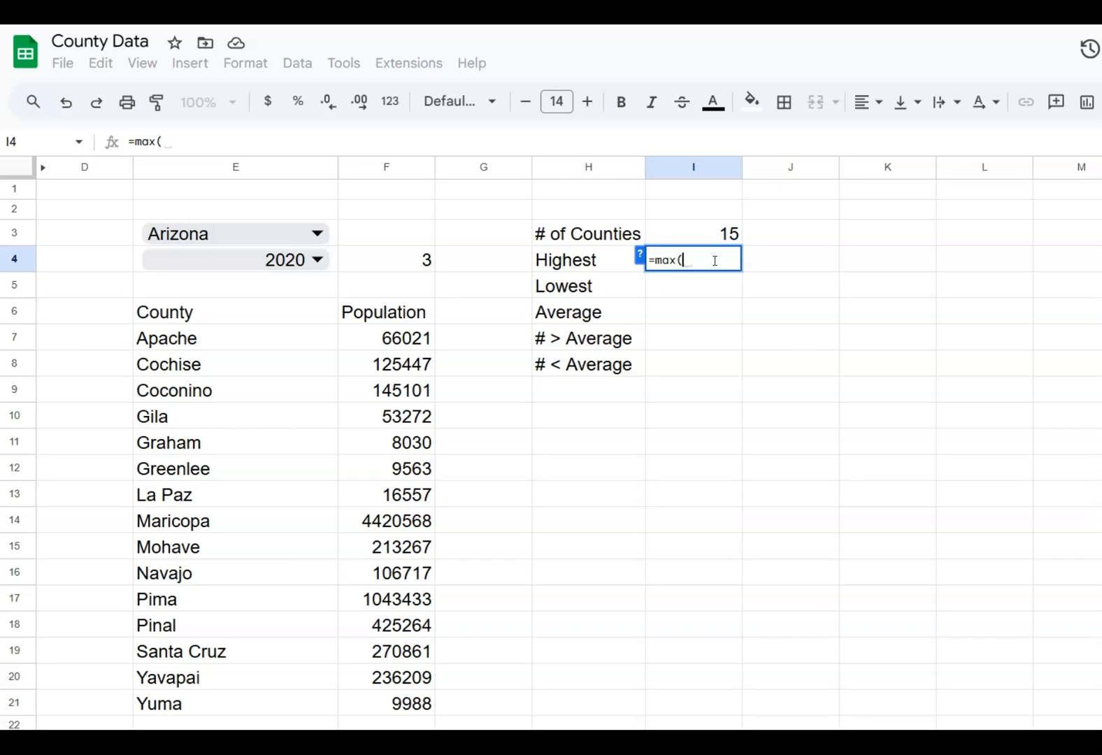
{"action": "type", "text": "f7:f"}
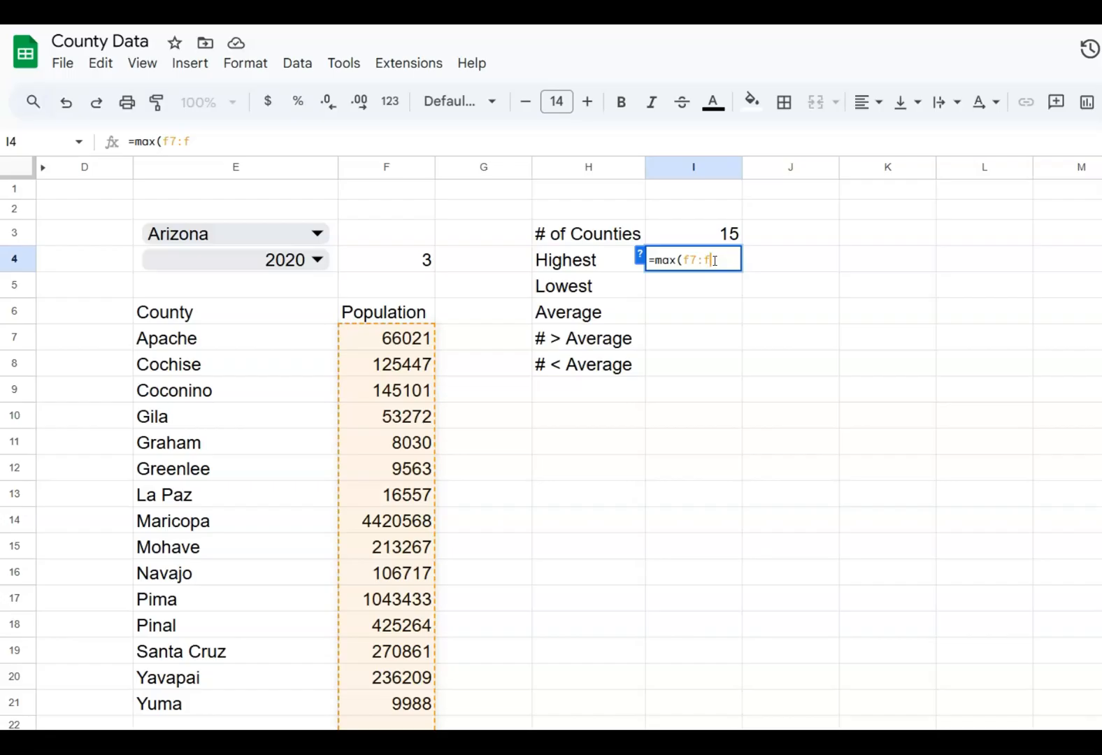
{"action": "type", "text": "21"}
{"action": "key", "text": "Return"}
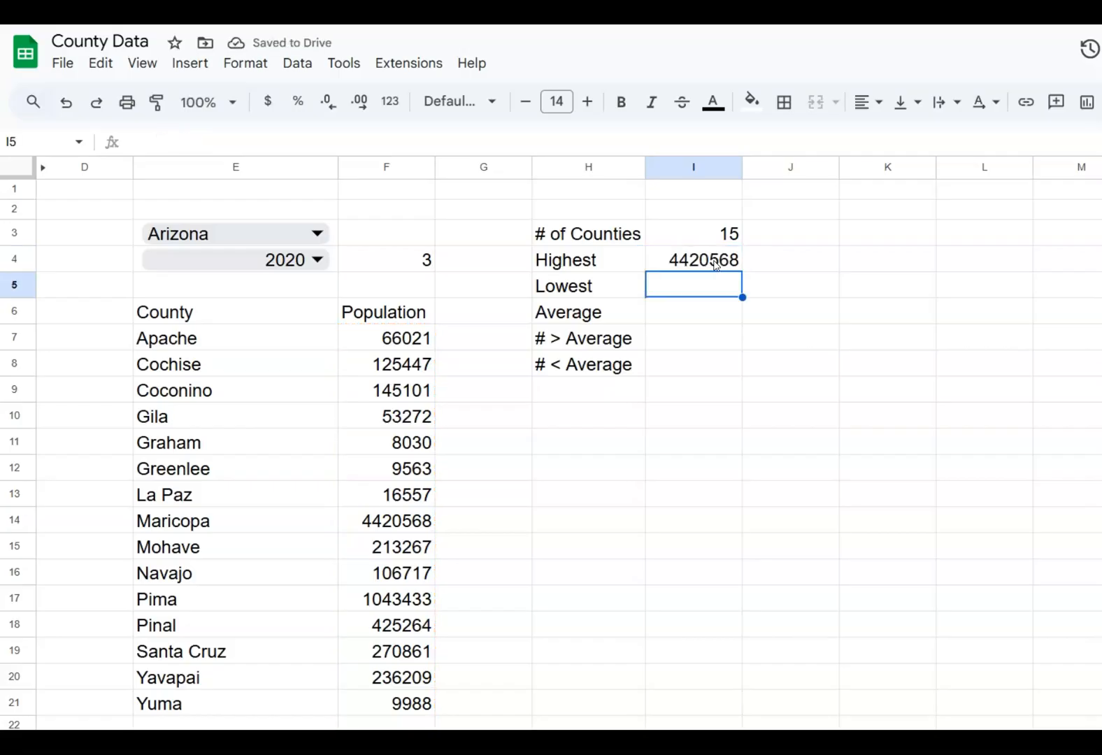
Calculate the lowest county population in I5 with the formula =min(f7:7) and dismiss the suggested autofill
{"action": "type", "text": "=mo"}
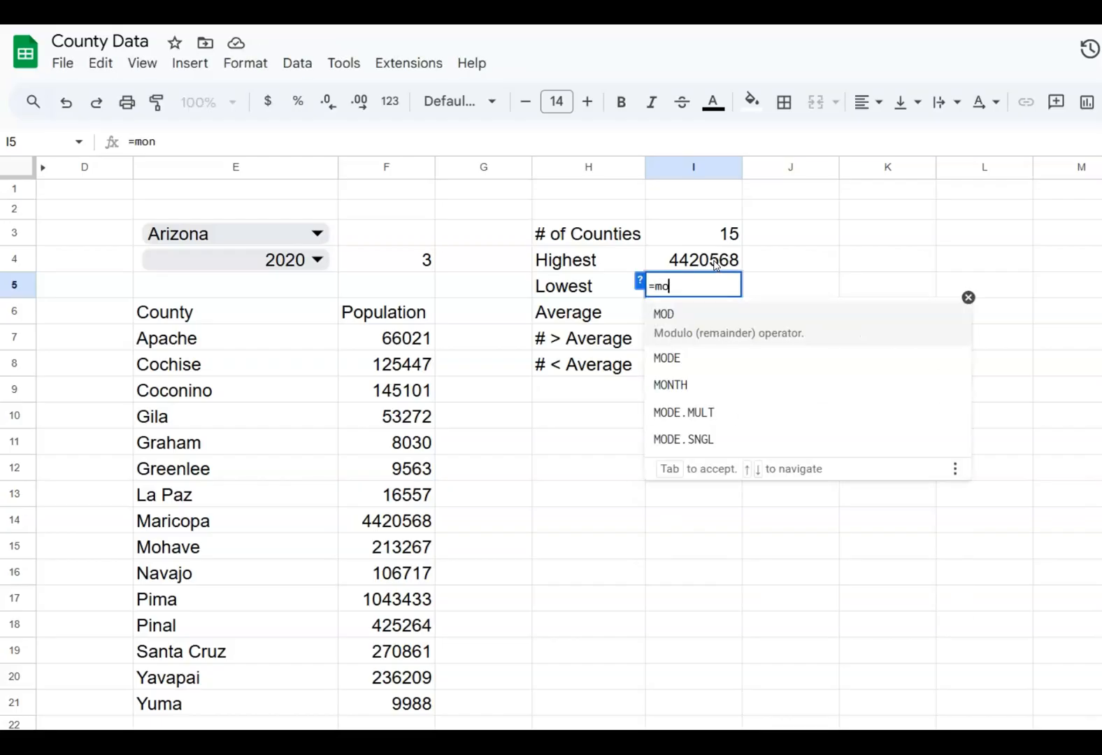
{"action": "key", "text": "BackSpace"}
{"action": "type", "text": "in"}
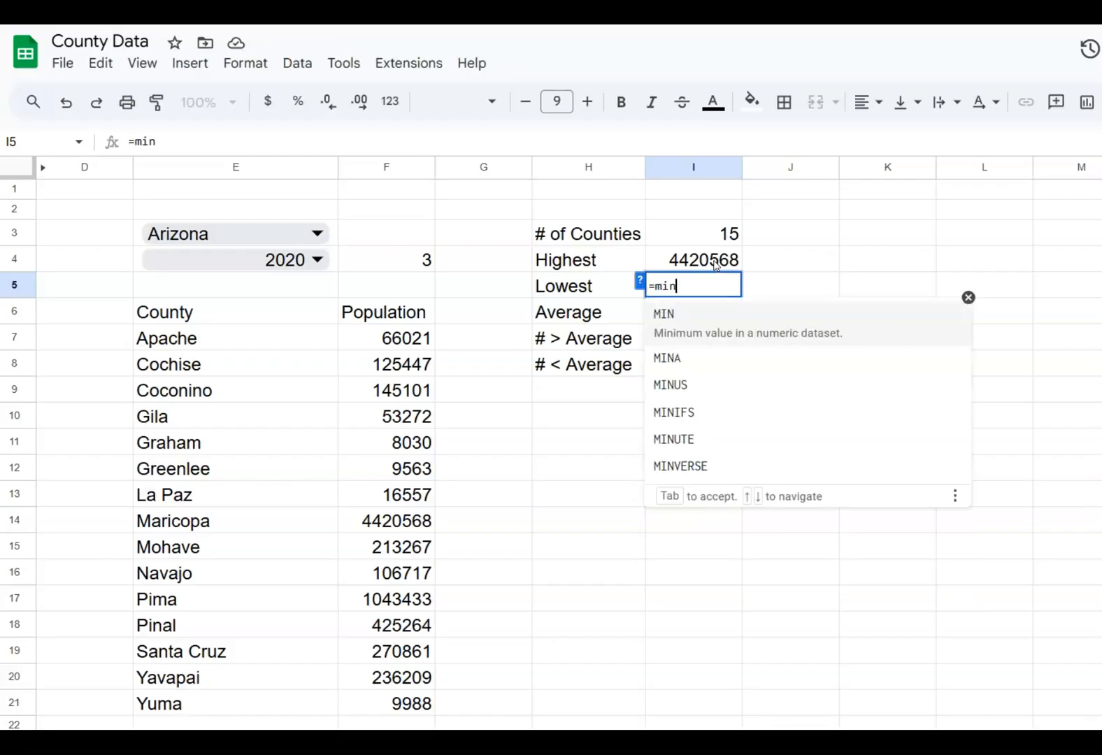
{"action": "type", "text": "(f7:7"}
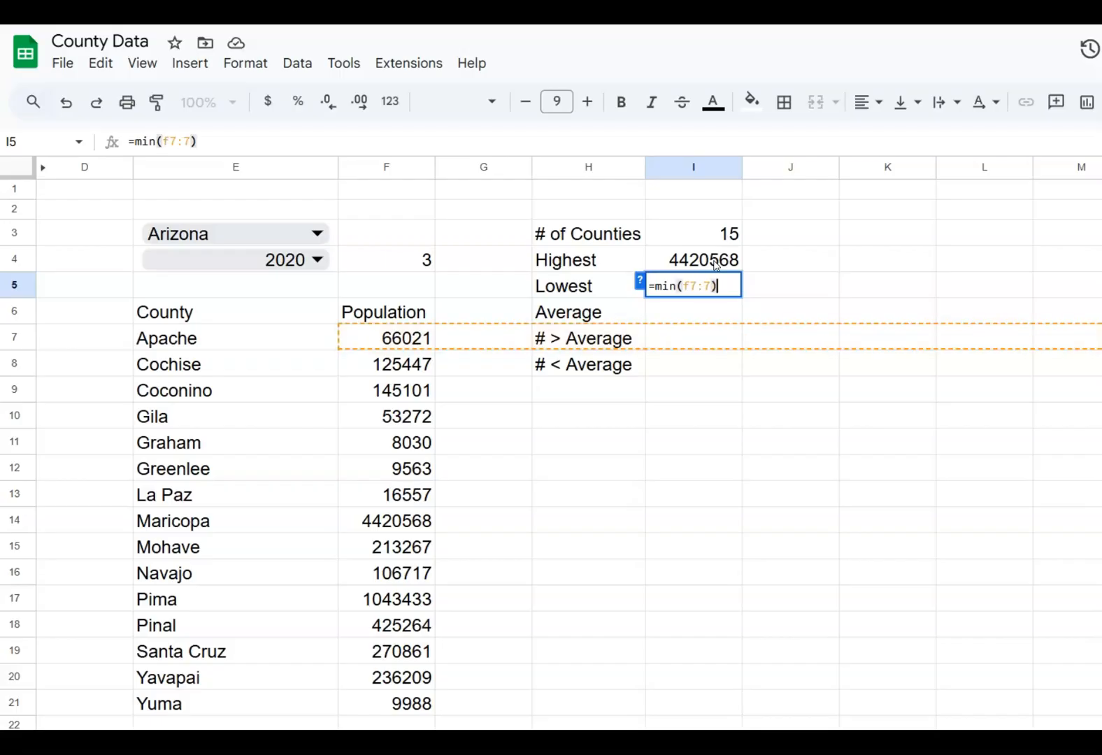
{"action": "key", "text": "Return"}
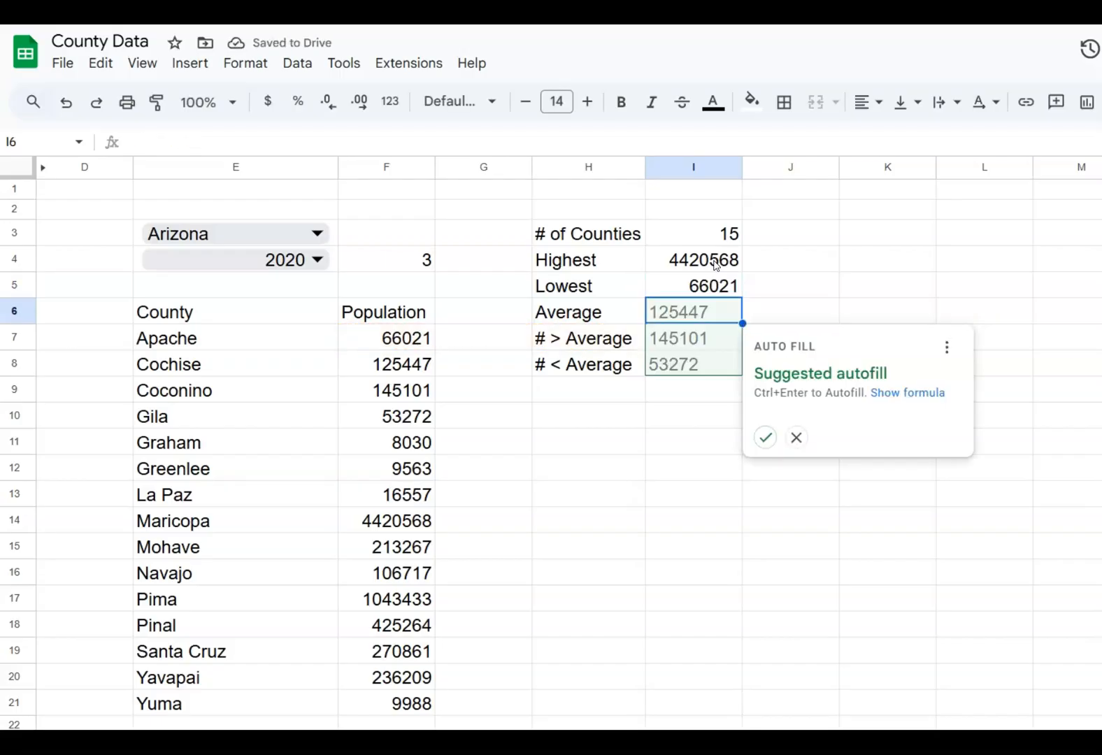
{"action": "left_click", "coordinate": [760, 520]}
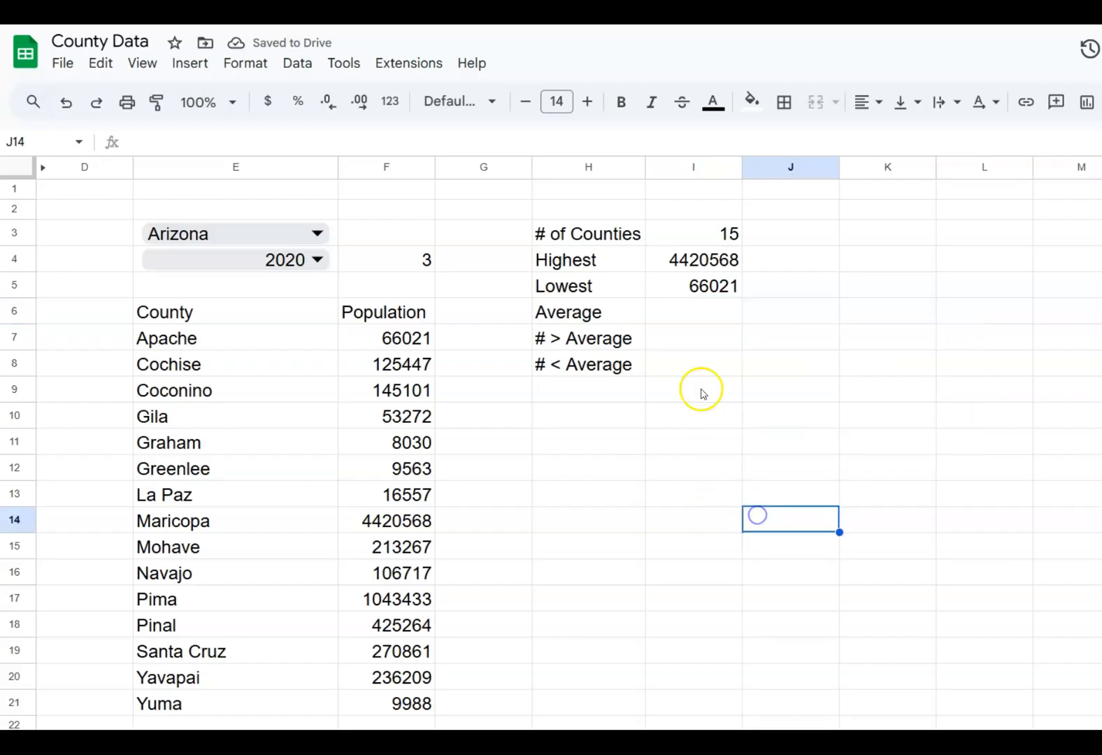
Calculate the average county population in I6 with the formula =average(F7:F)
{"action": "left_click", "coordinate": [695, 318]}
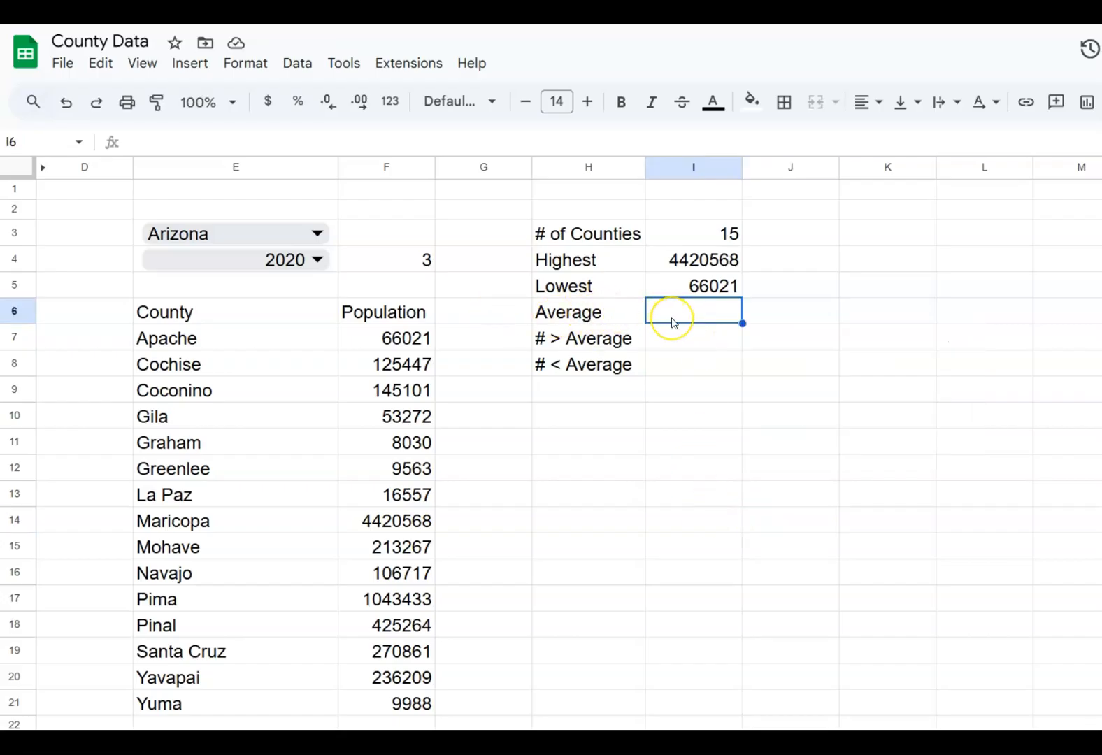
{"action": "type", "text": "=a"}
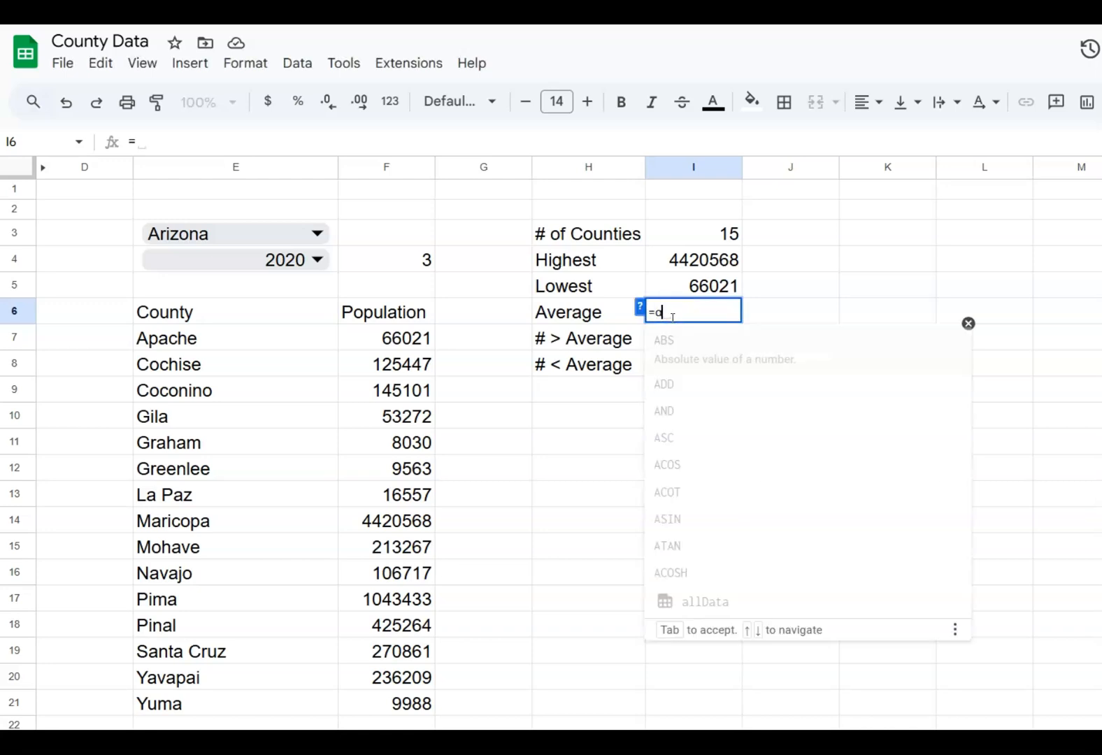
{"action": "type", "text": "verage("}
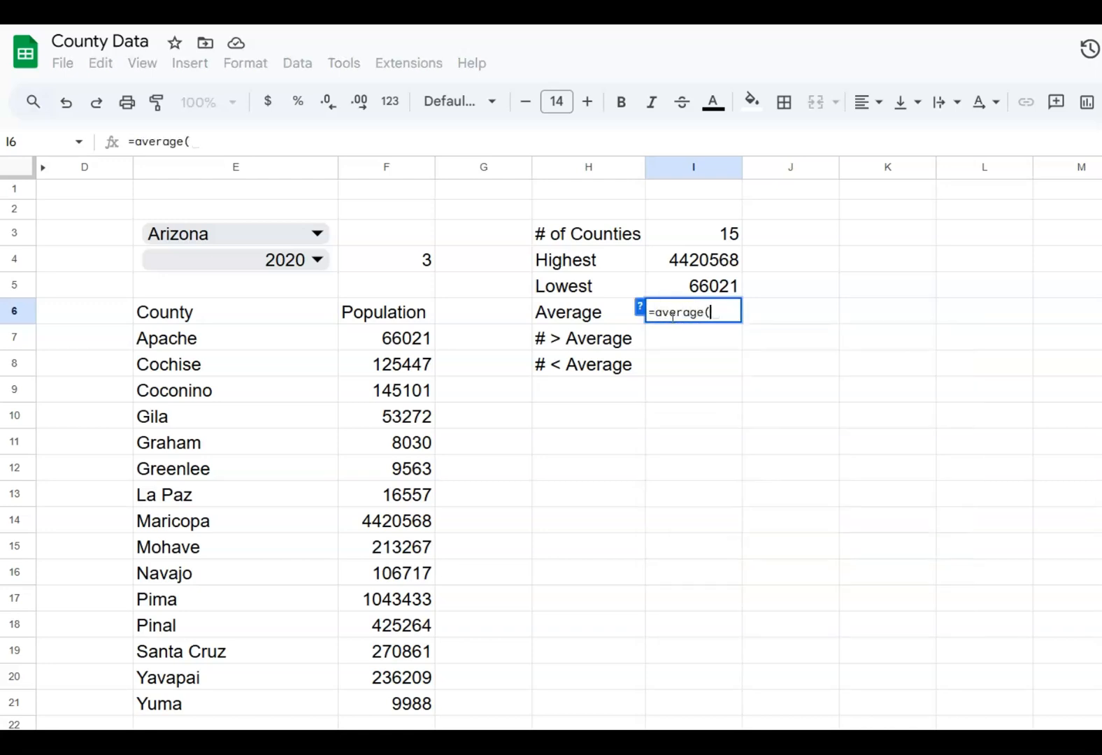
{"action": "type", "text": "f"}
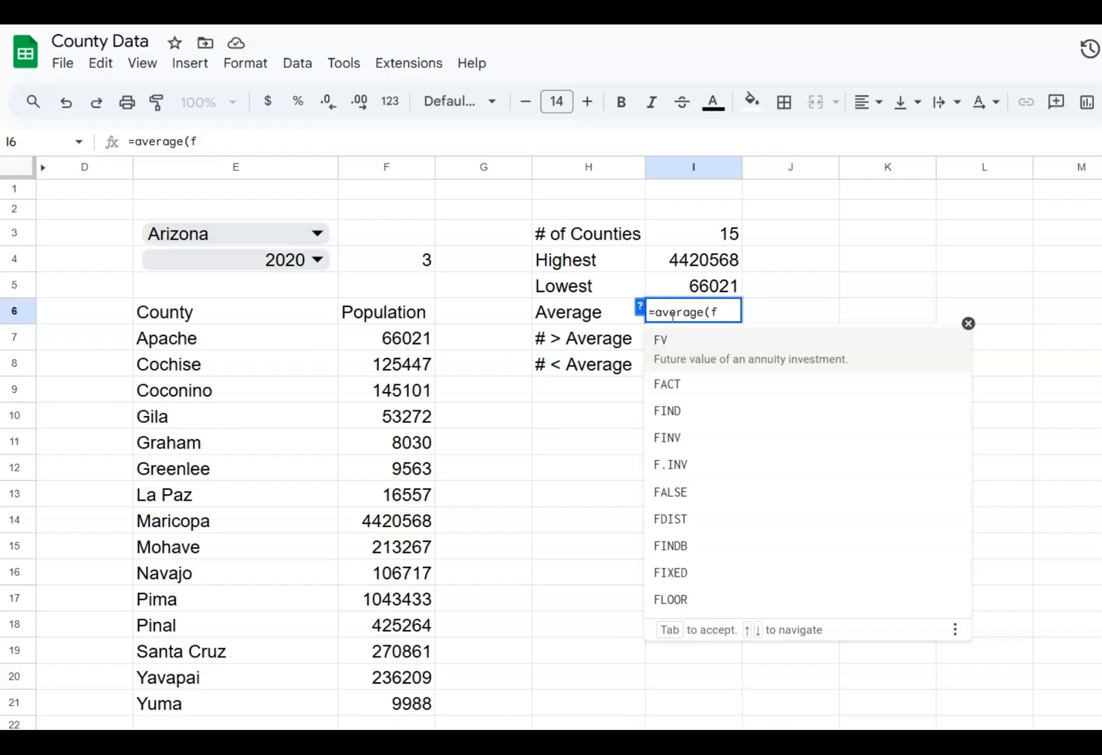
{"action": "type", "text": "7:f"}
{"action": "type", "text": "21)"}
{"action": "key", "text": "Return"}
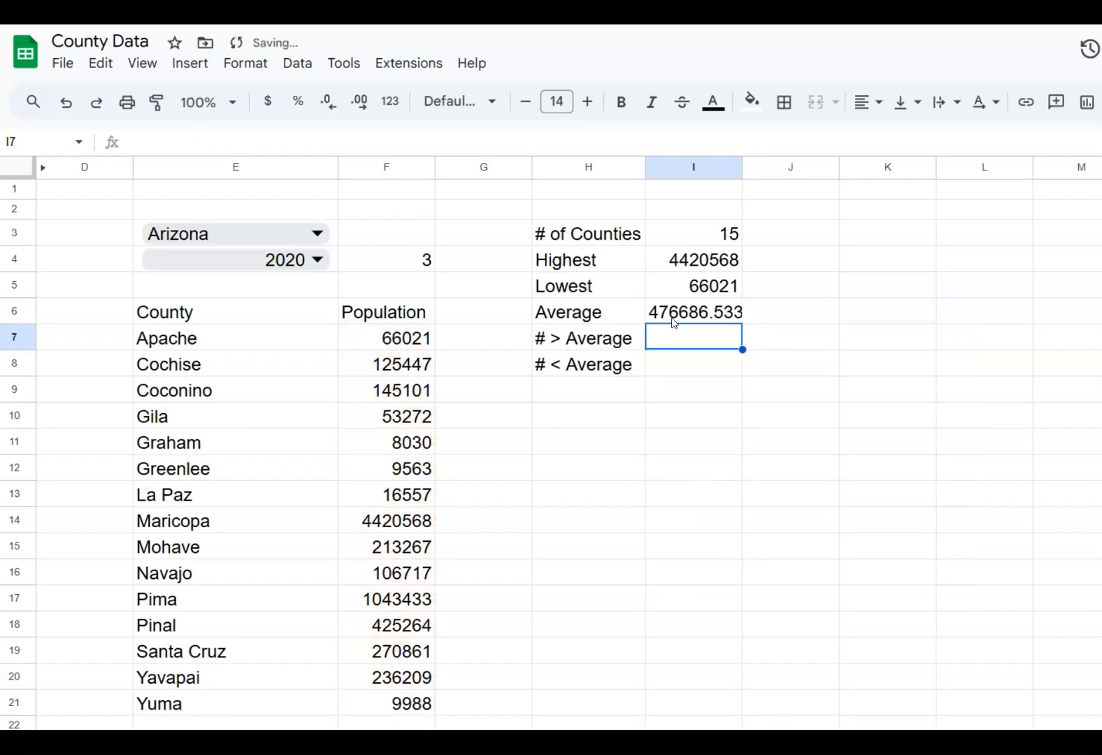
Round the average in I6 to zero decimals by changing the formula to =round(average(F7:F),0)
{"action": "left_click", "coordinate": [674, 321]}
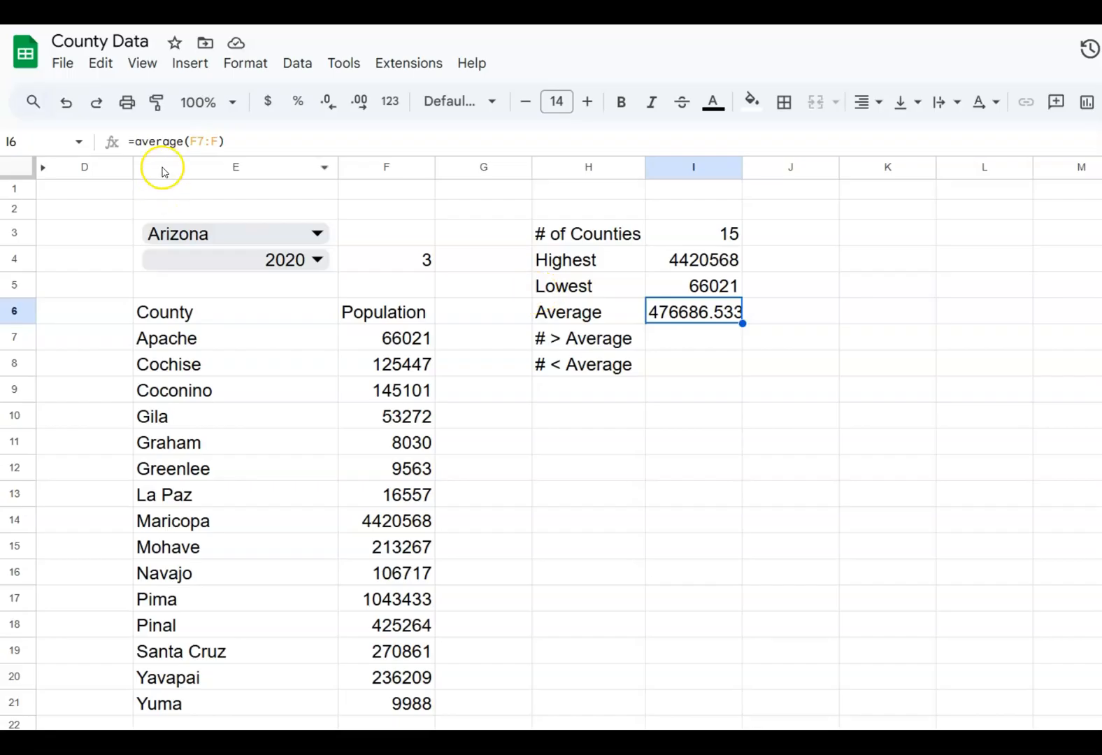
{"action": "left_click", "coordinate": [130, 141]}
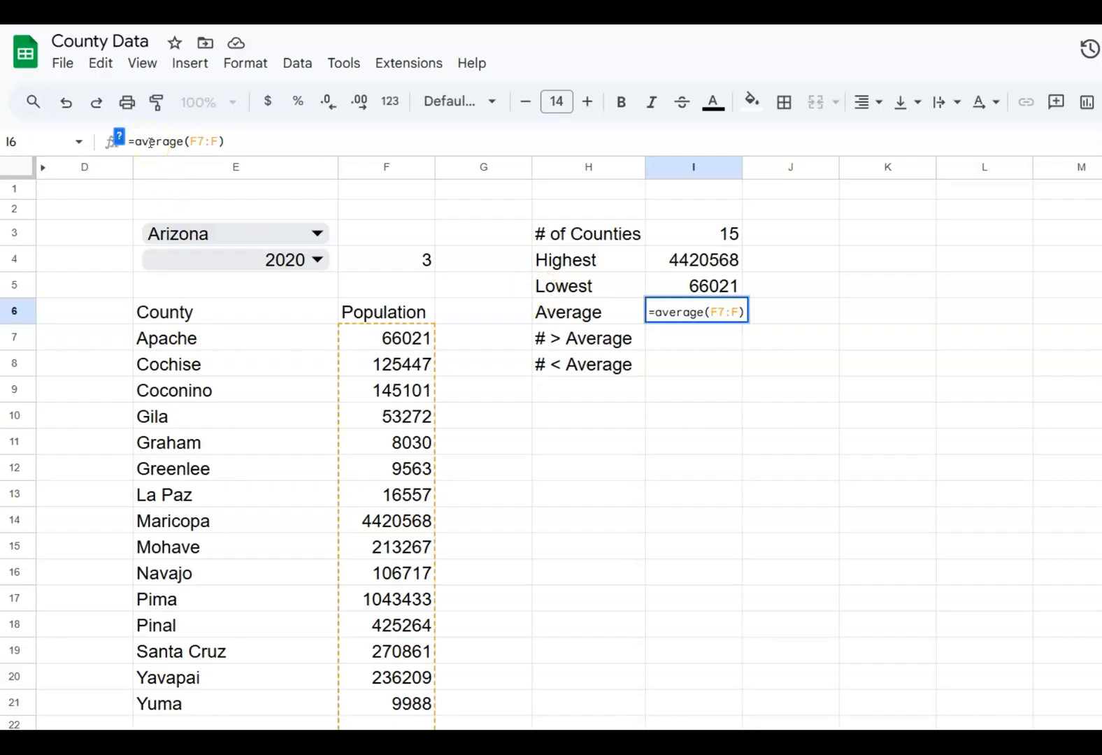
{"action": "type", "text": "rou"}
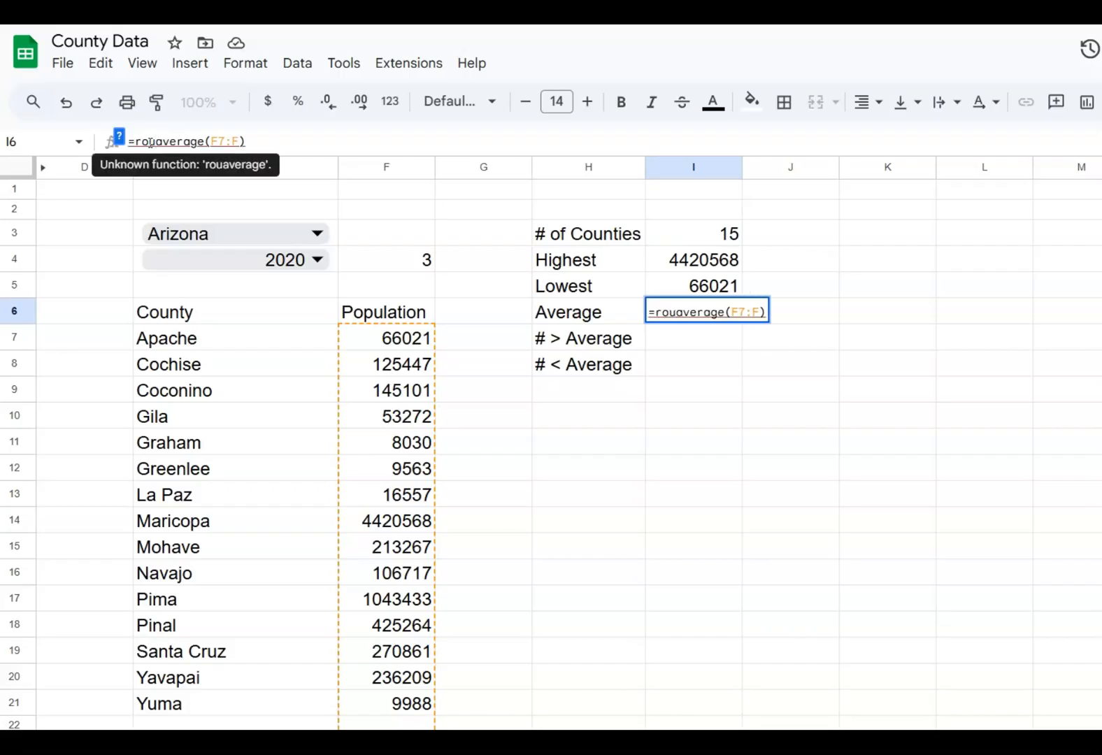
{"action": "type", "text": "nd"}
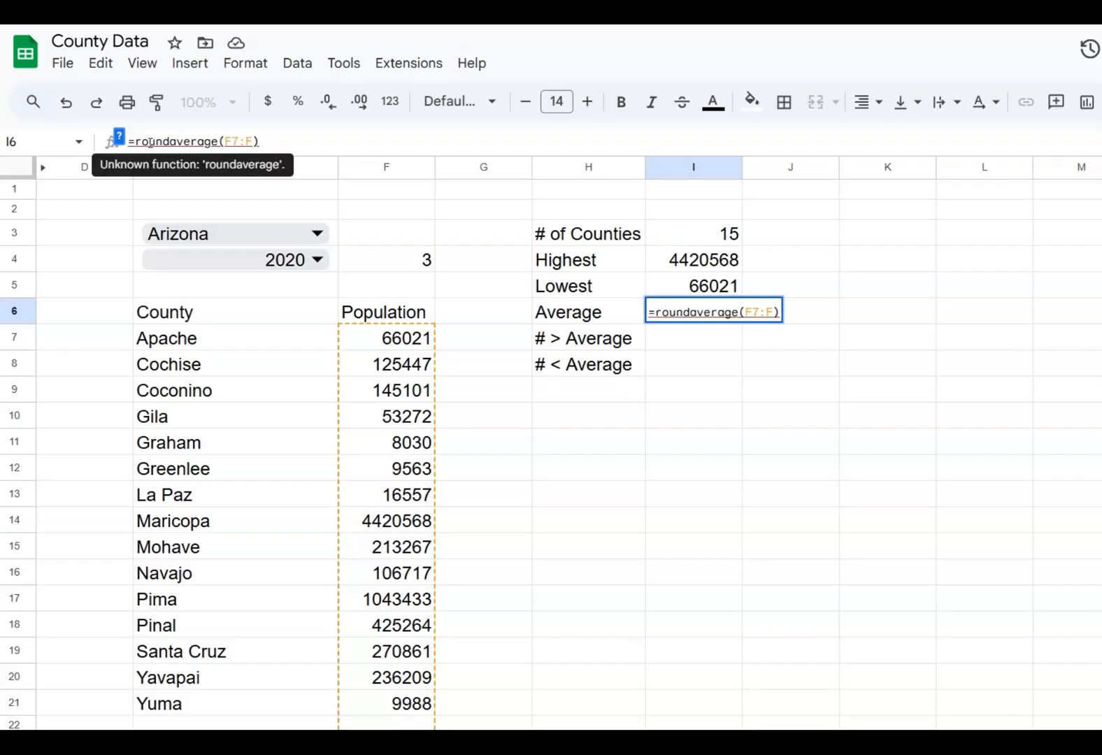
{"action": "type", "text": "("}
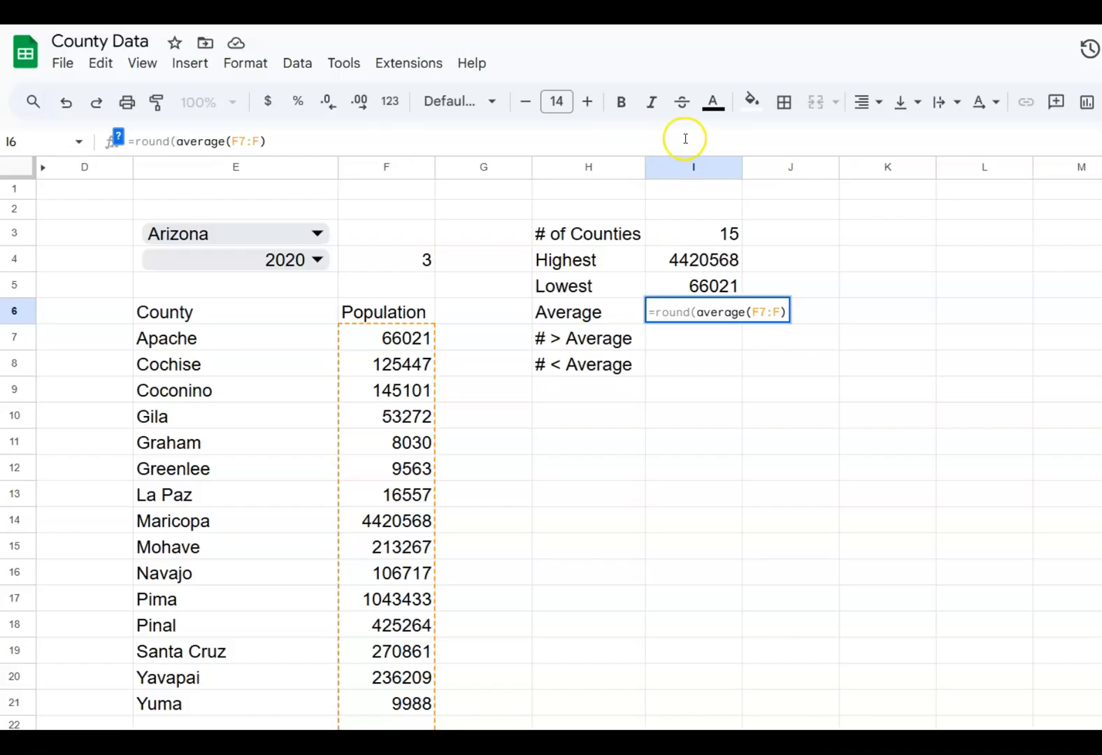
{"action": "left_click", "coordinate": [291, 142]}
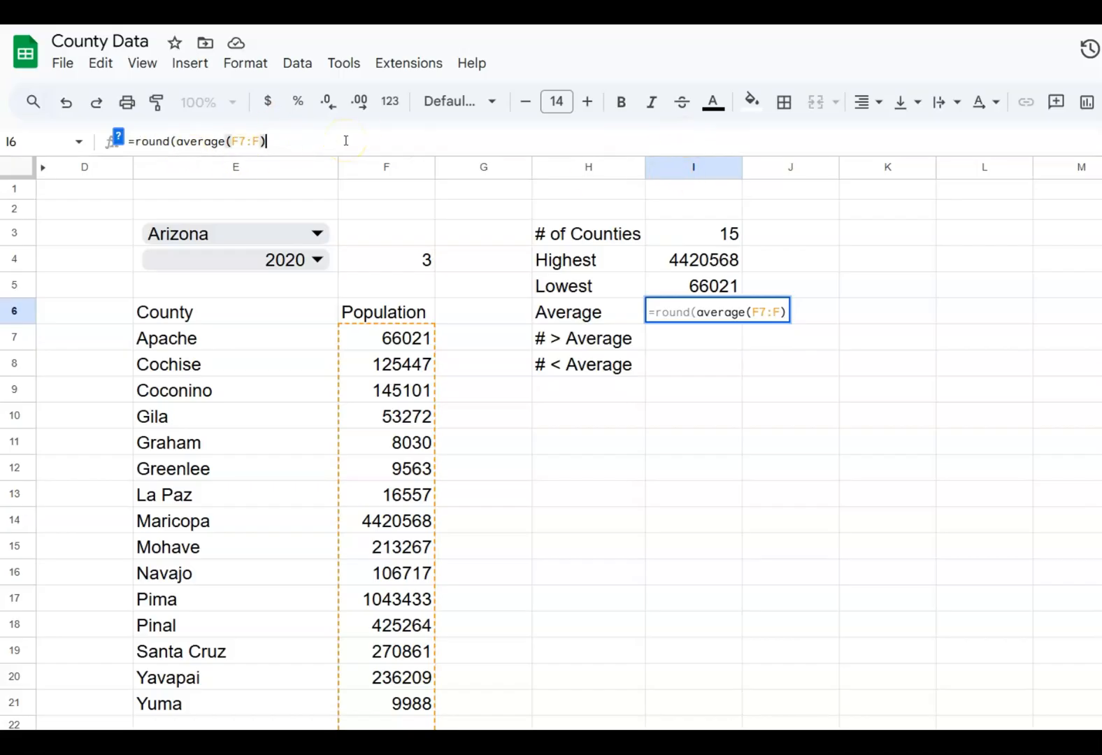
{"action": "type", "text": ",0"}
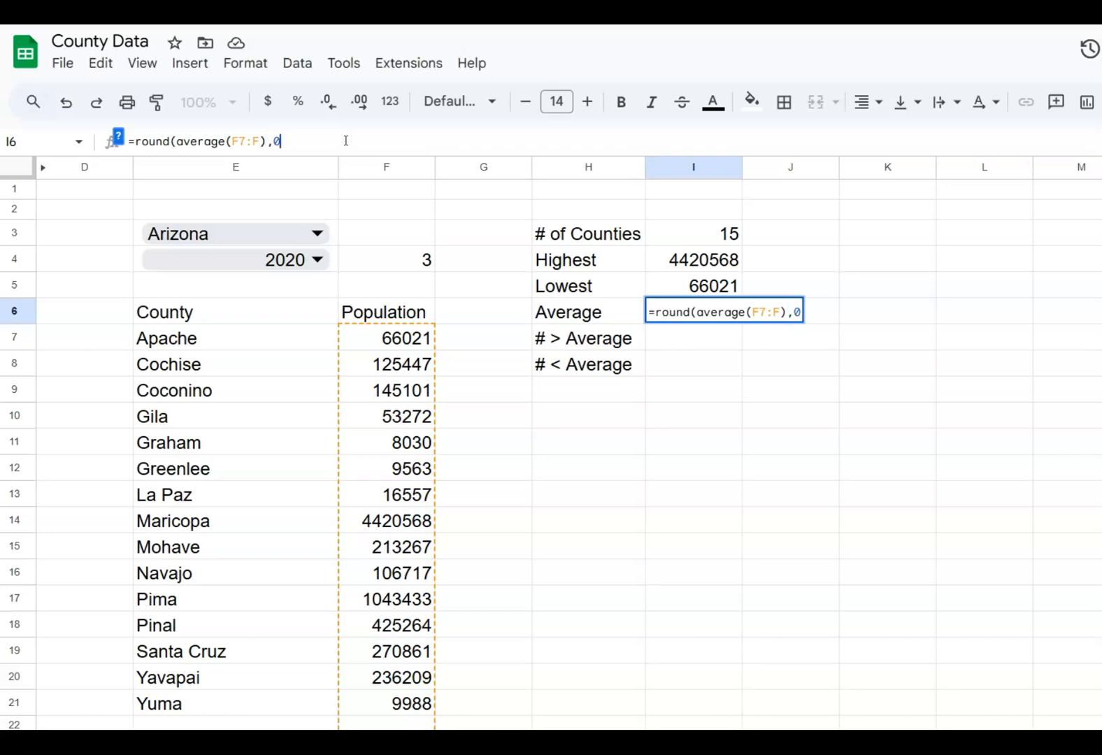
{"action": "type", "text": ")"}
{"action": "key", "text": "Return"}
{"action": "key", "text": "Up"}
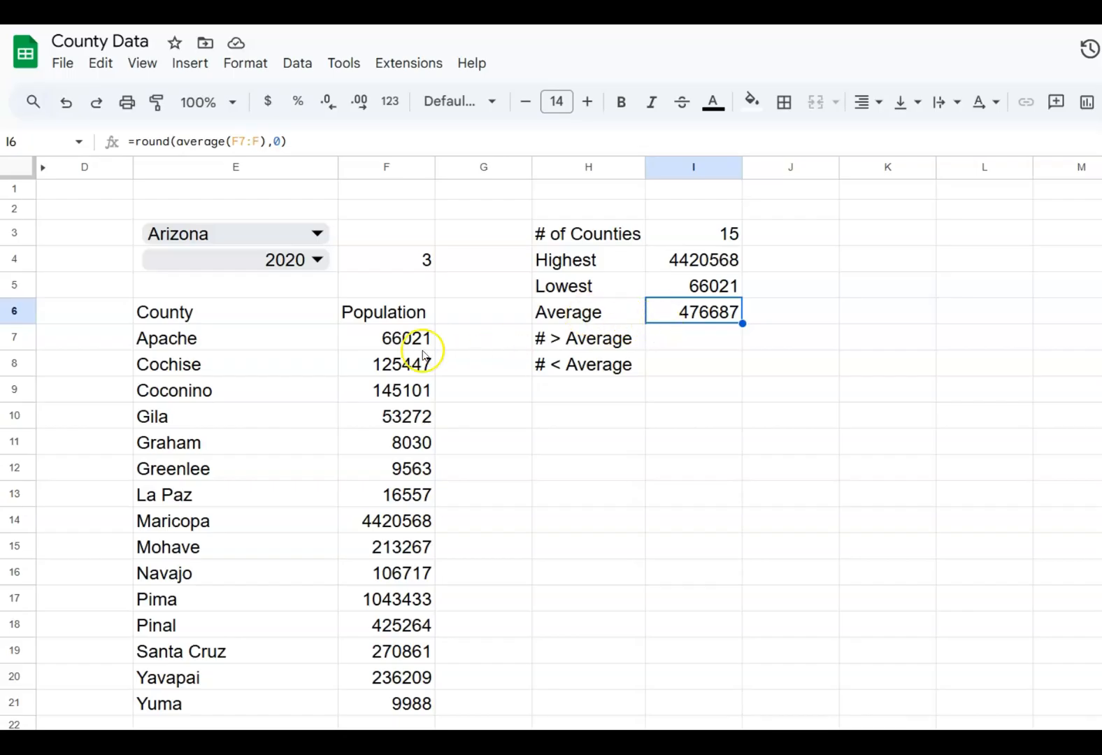
Switch the year in E4 between 1910 and 2020 to compare the statistics, ending on 1910
{"action": "left_click", "coordinate": [315, 266]}
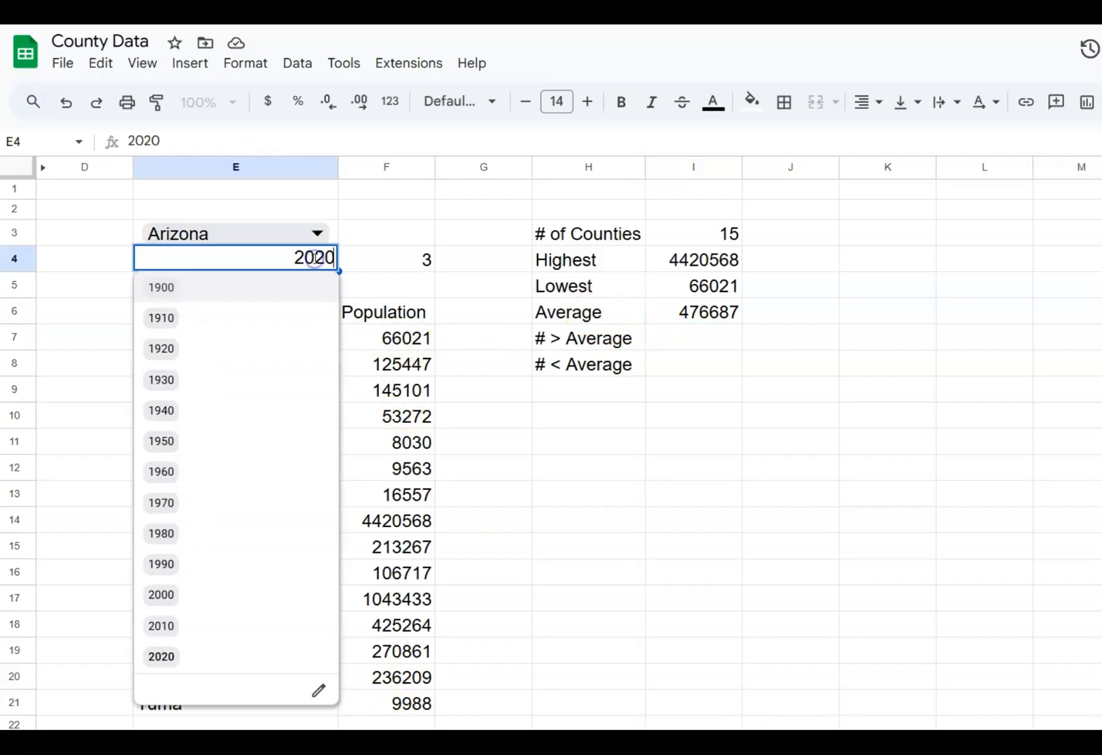
{"action": "left_click", "coordinate": [272, 316]}
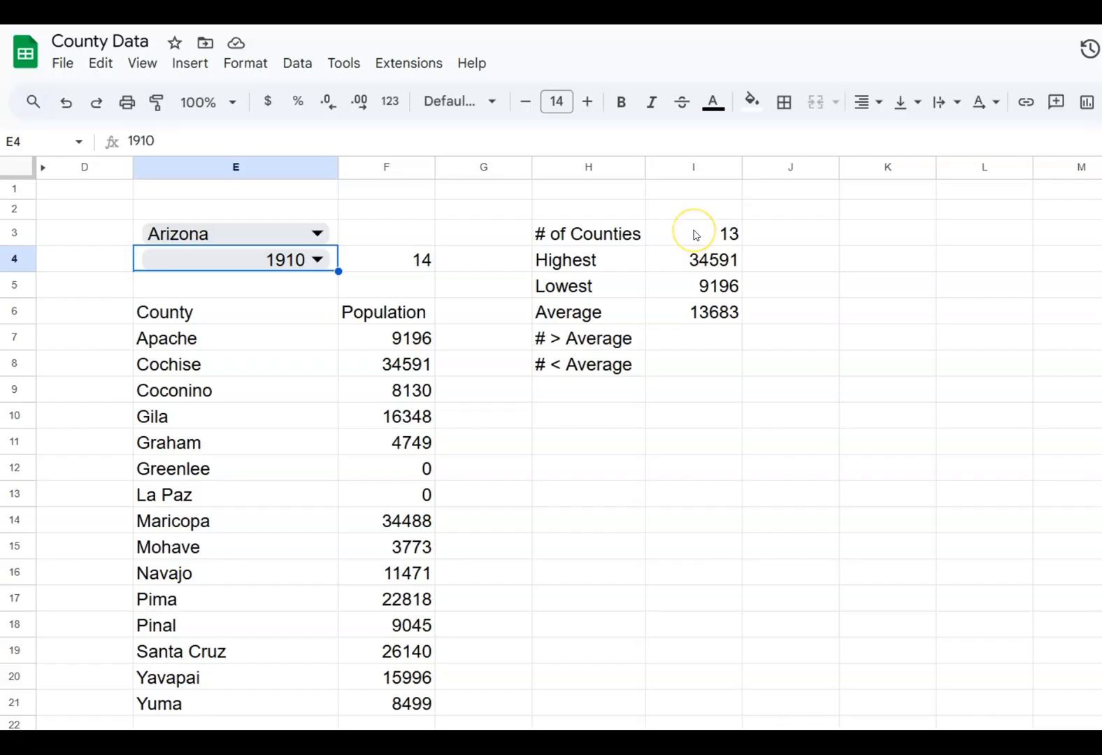
{"action": "double_click", "coordinate": [313, 258]}
{"action": "left_click", "coordinate": [237, 666]}
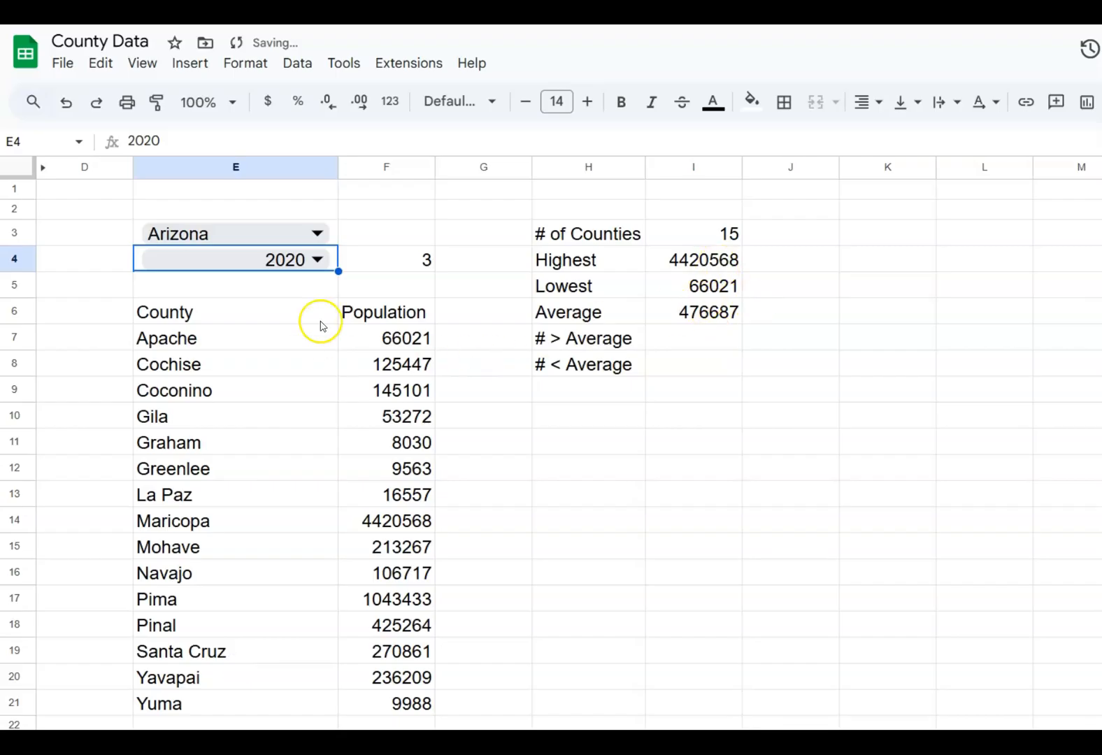
{"action": "left_click", "coordinate": [314, 260]}
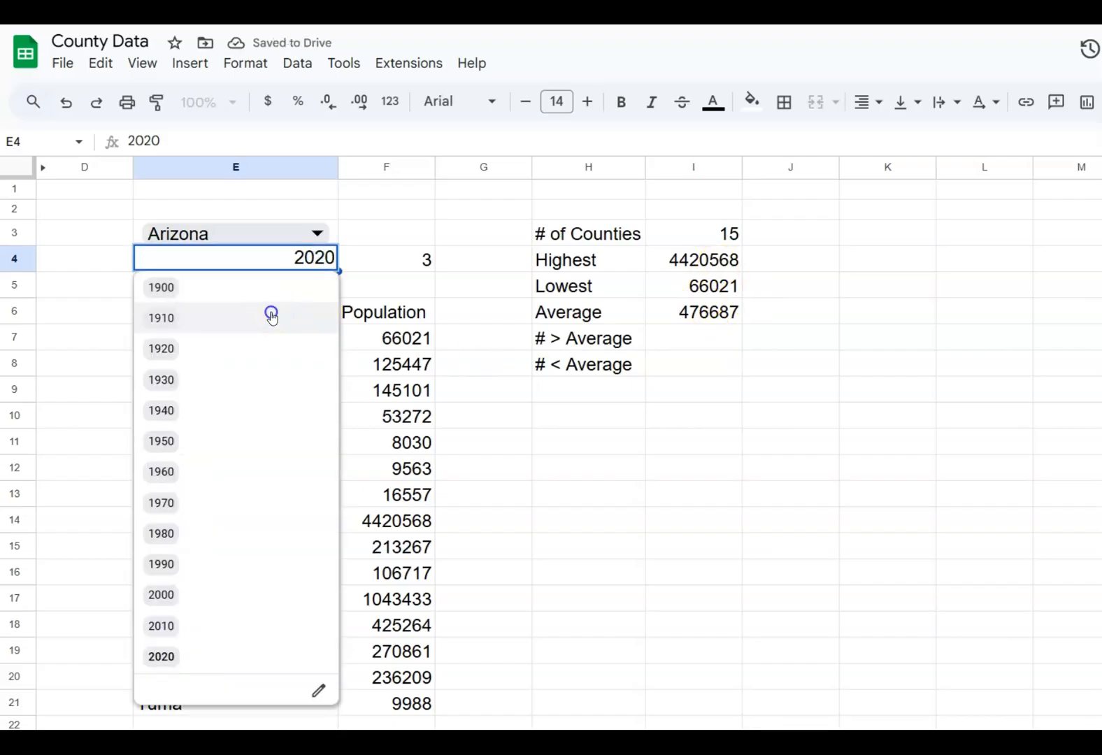
{"action": "left_click", "coordinate": [272, 314]}
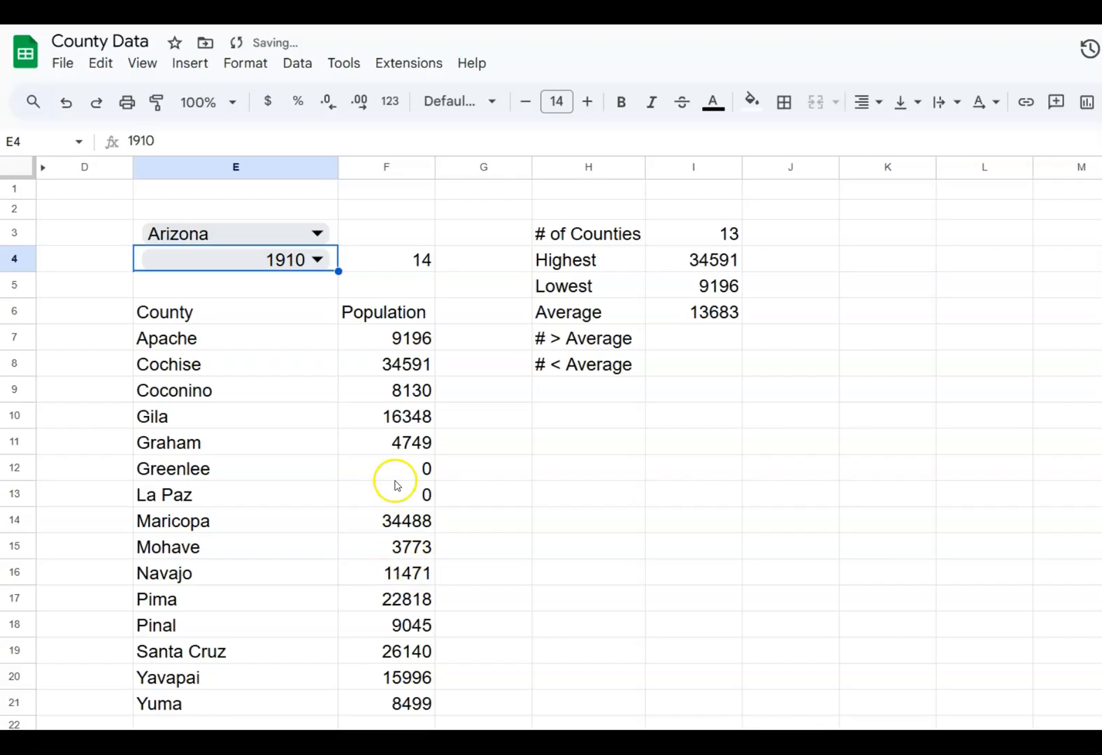
Replace the average formula in I6 with =sum(f7:f)/I3, dividing the total population by the number of counties
{"action": "left_click", "coordinate": [671, 315]}
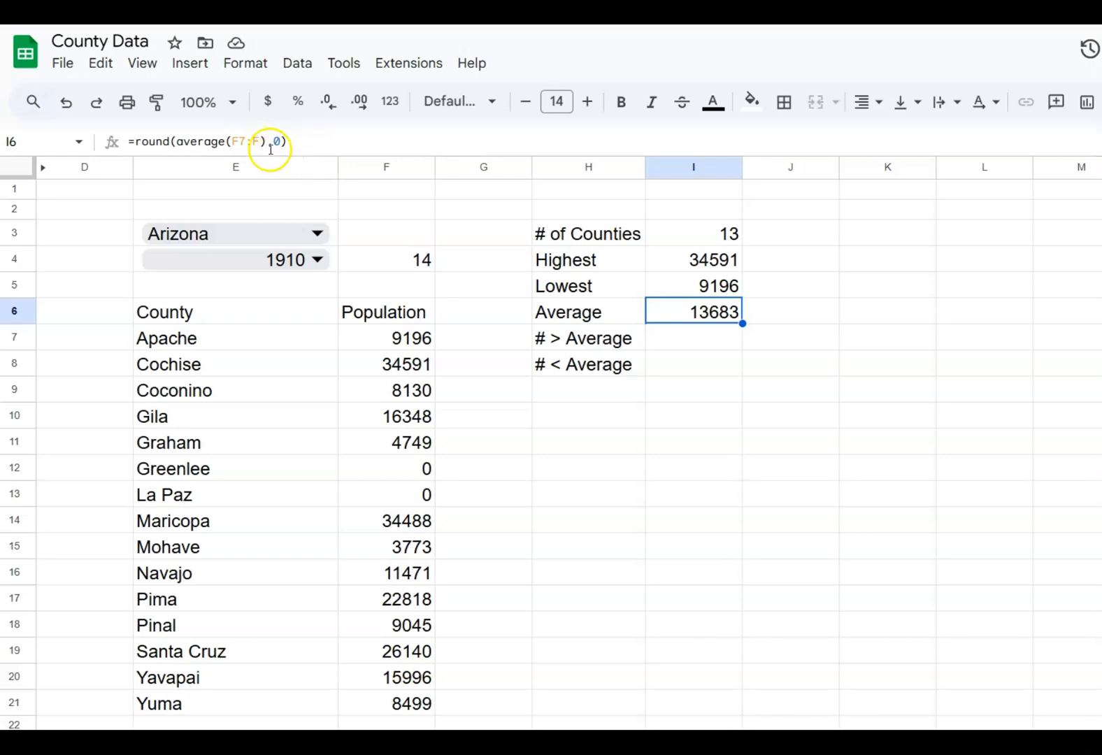
{"action": "left_click", "coordinate": [175, 143]}
{"action": "left_click_drag", "start_coordinate": [176, 143], "coordinate": [106, 125]}
{"action": "key", "text": "BackSpace"}
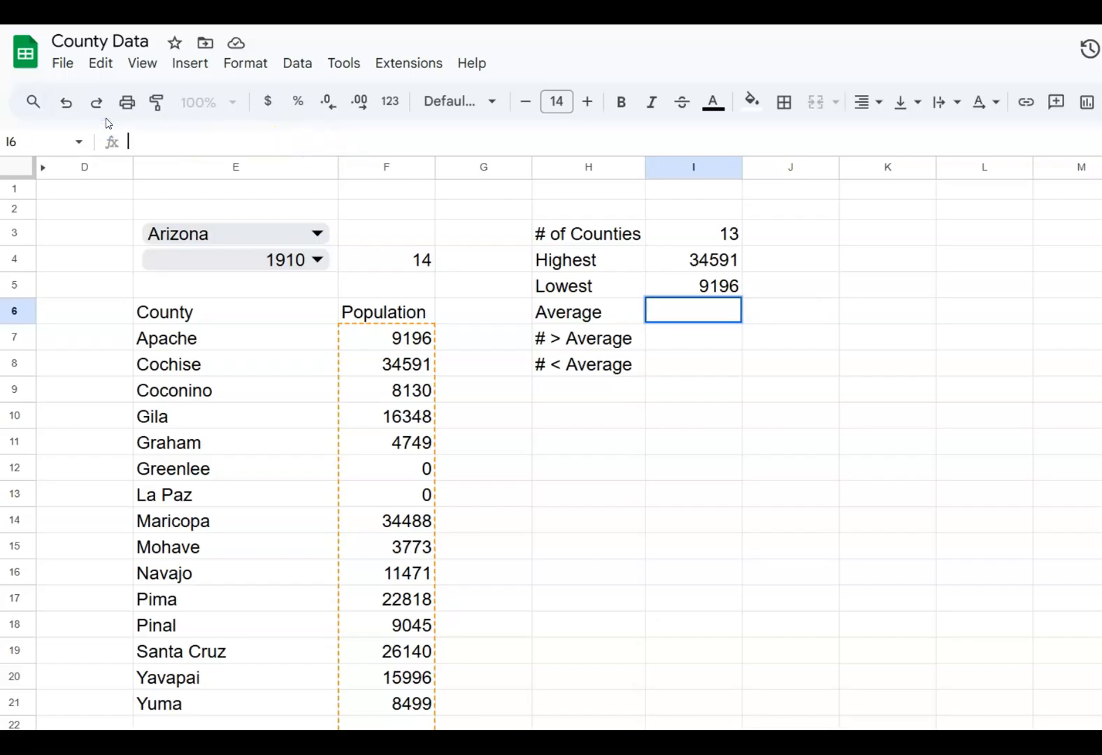
{"action": "type", "text": "="}
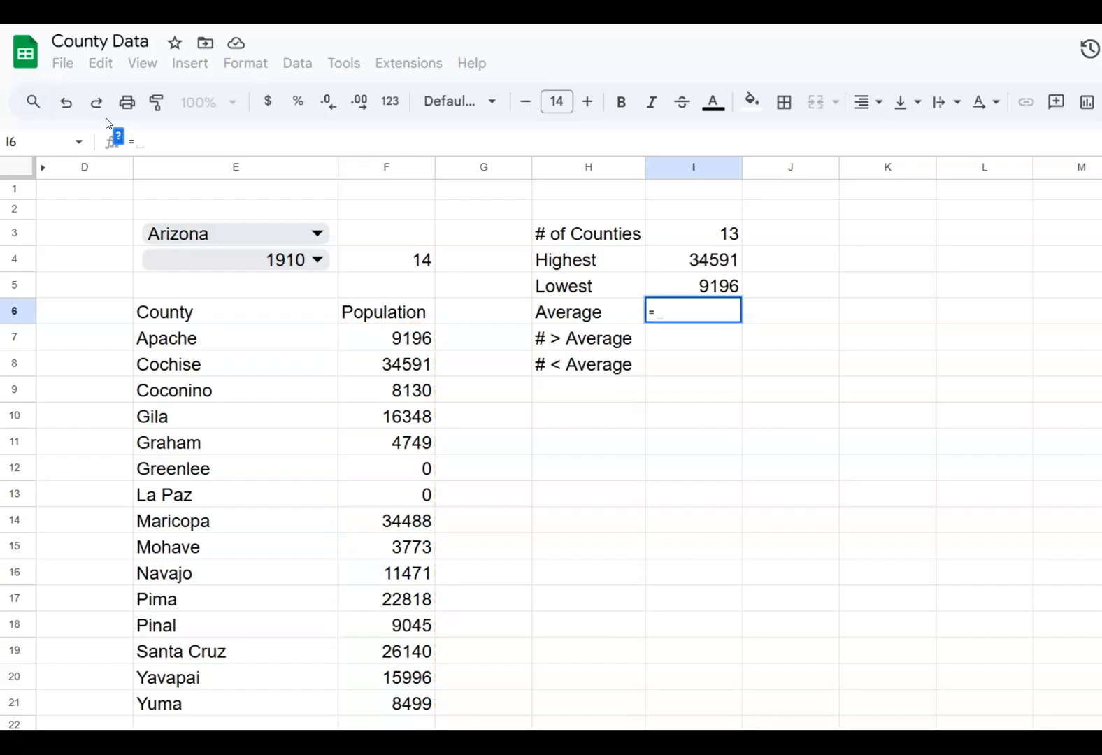
{"action": "type", "text": "sum"}
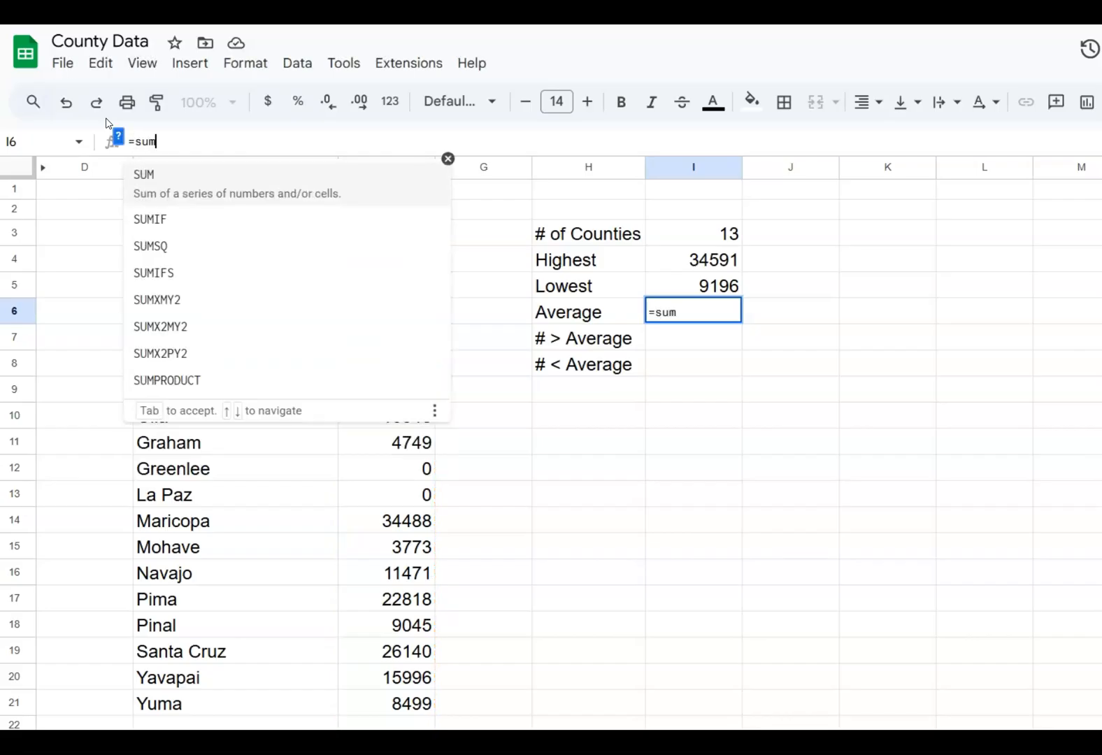
{"action": "type", "text": "("}
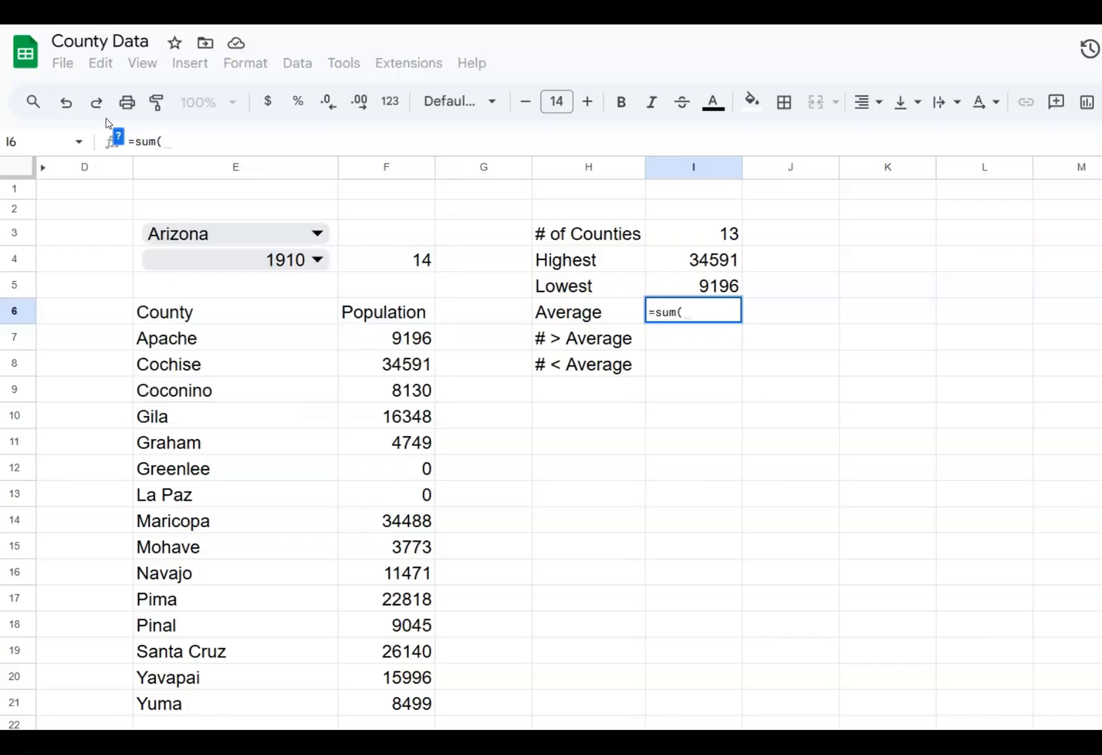
{"action": "type", "text": "f7:f"}
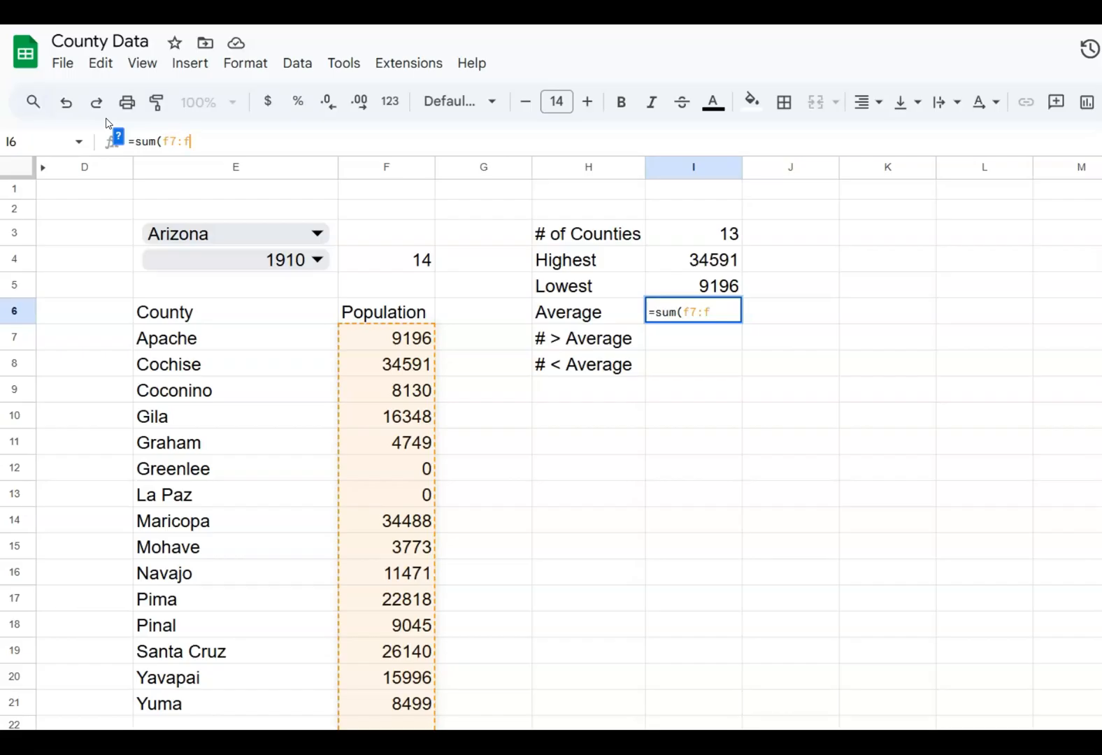
{"action": "type", "text": ")"}
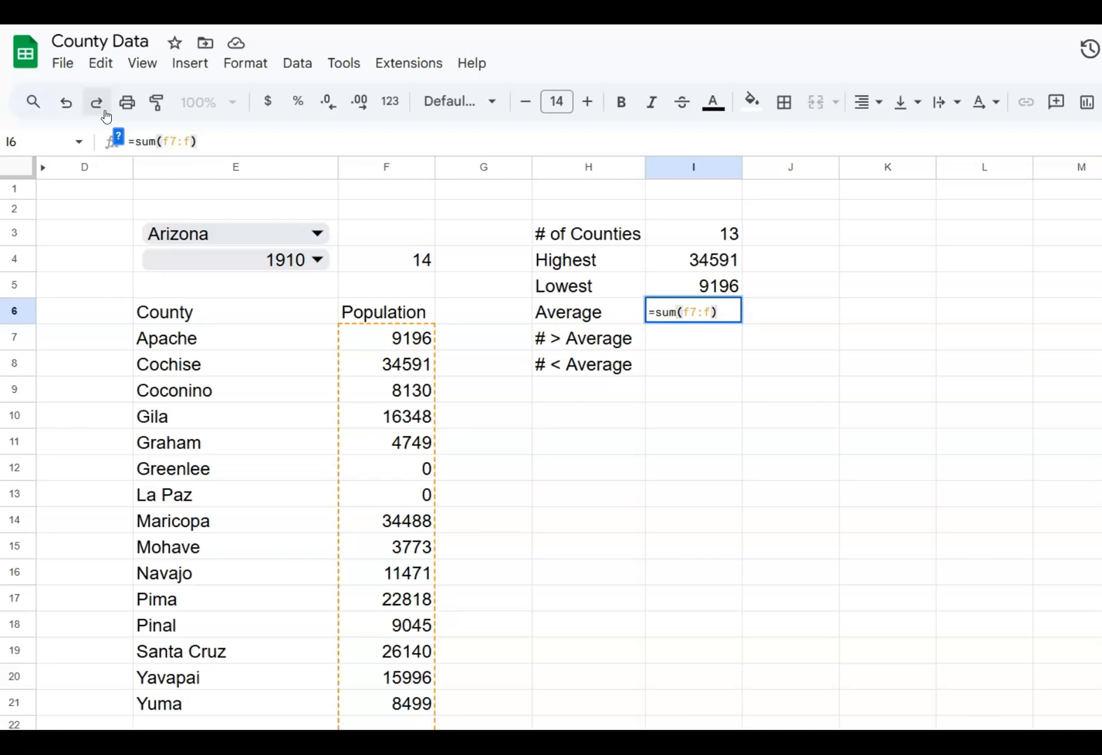
{"action": "type", "text": "/"}
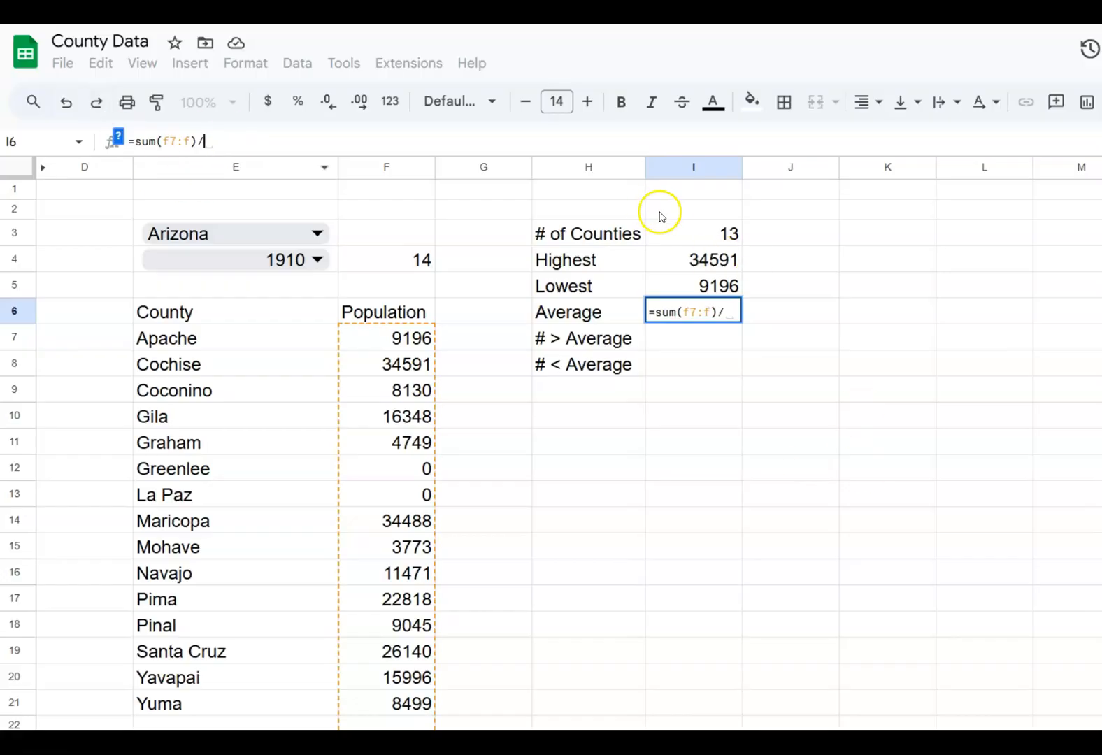
{"action": "left_click", "coordinate": [684, 236]}
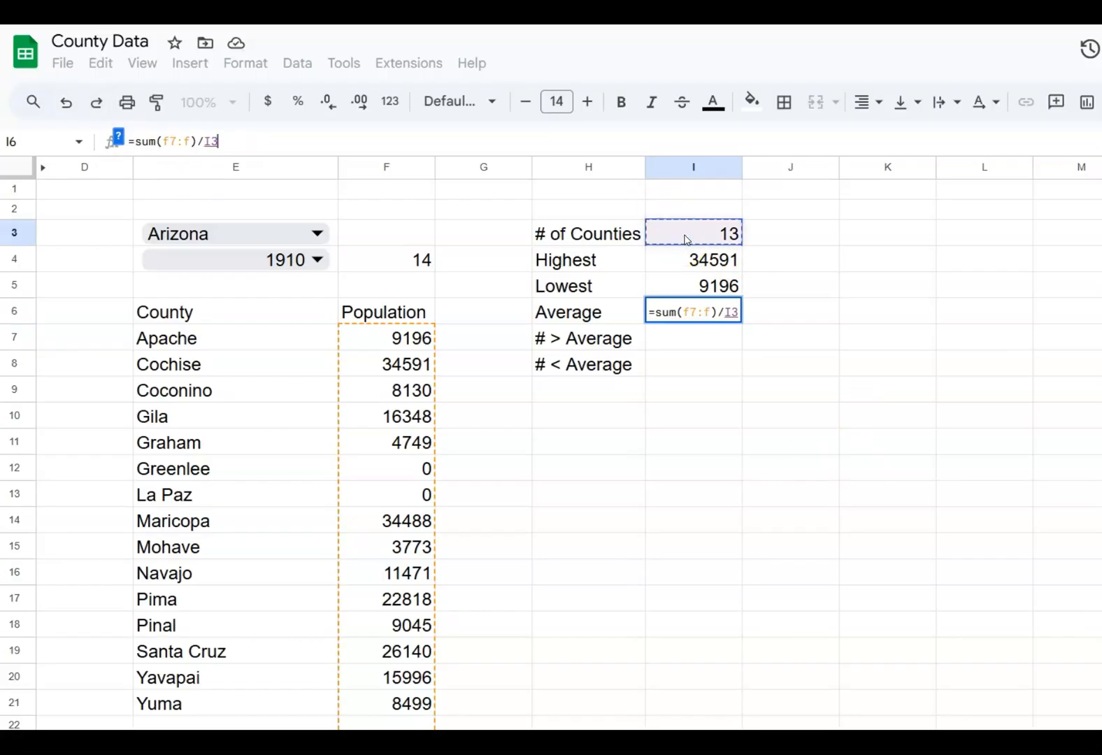
{"action": "type", "text": ")"}
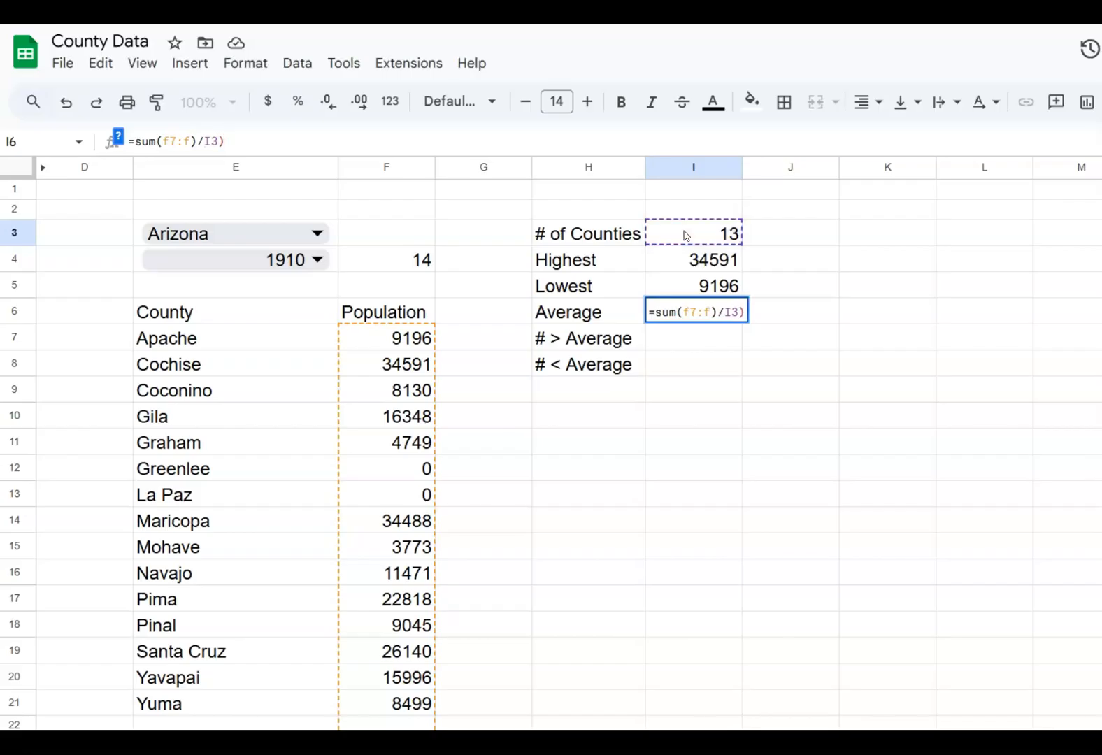
{"action": "key", "text": "BackSpace"}
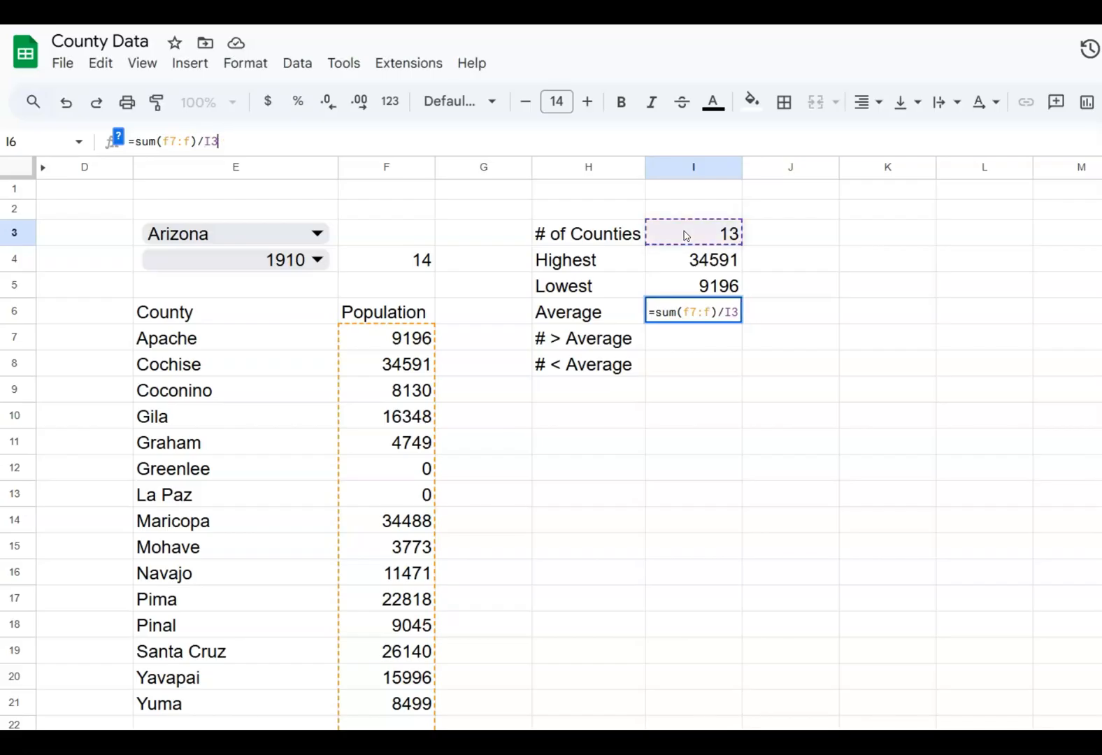
{"action": "key", "text": "Return"}
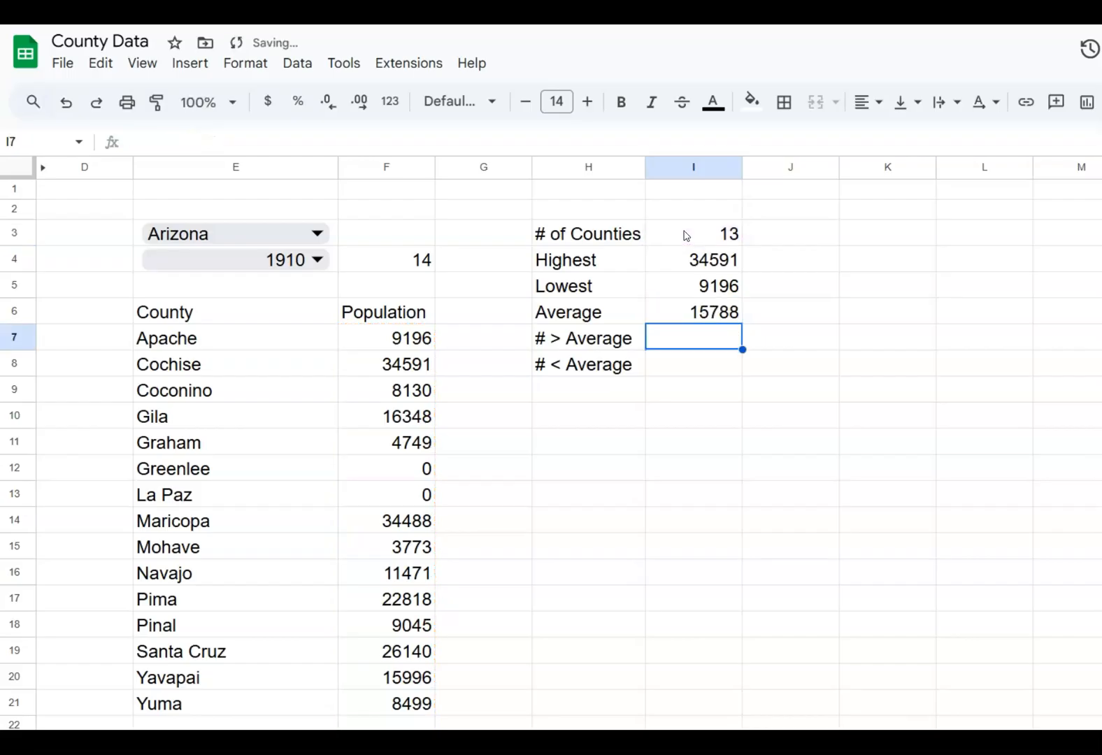
Round the average in I6 to zero decimals by changing the formula to =round(sum(F7:F)/I3,0)
{"action": "key", "text": "Up"}
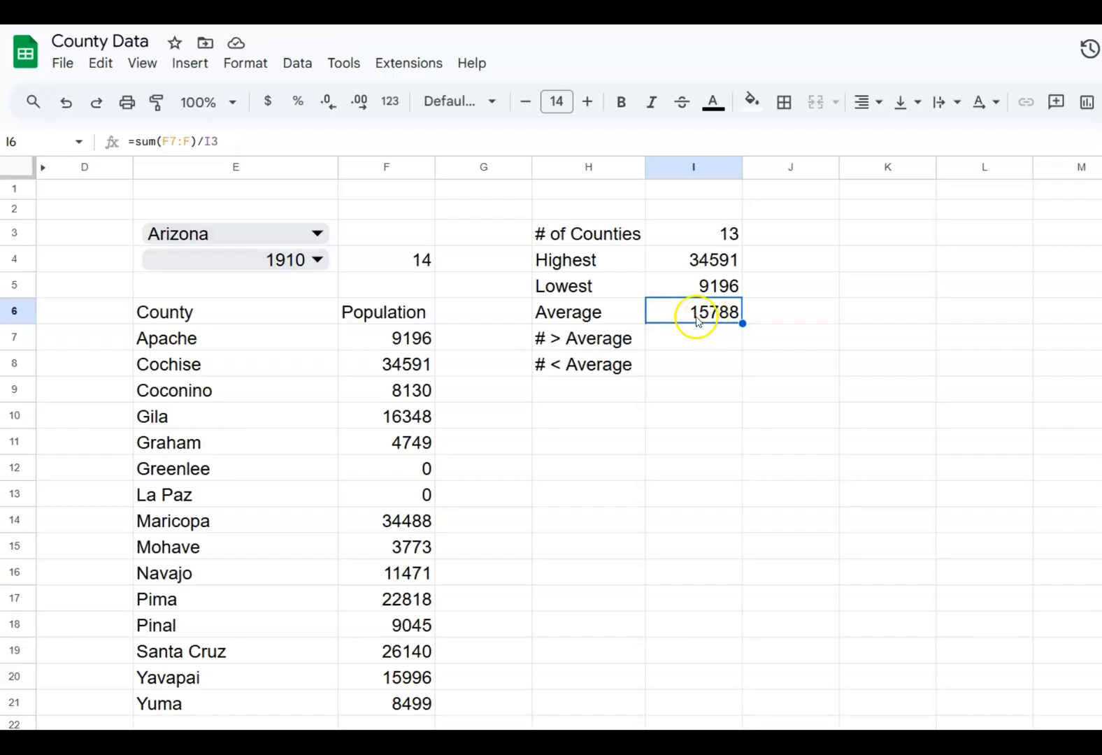
{"action": "left_click", "coordinate": [131, 142]}
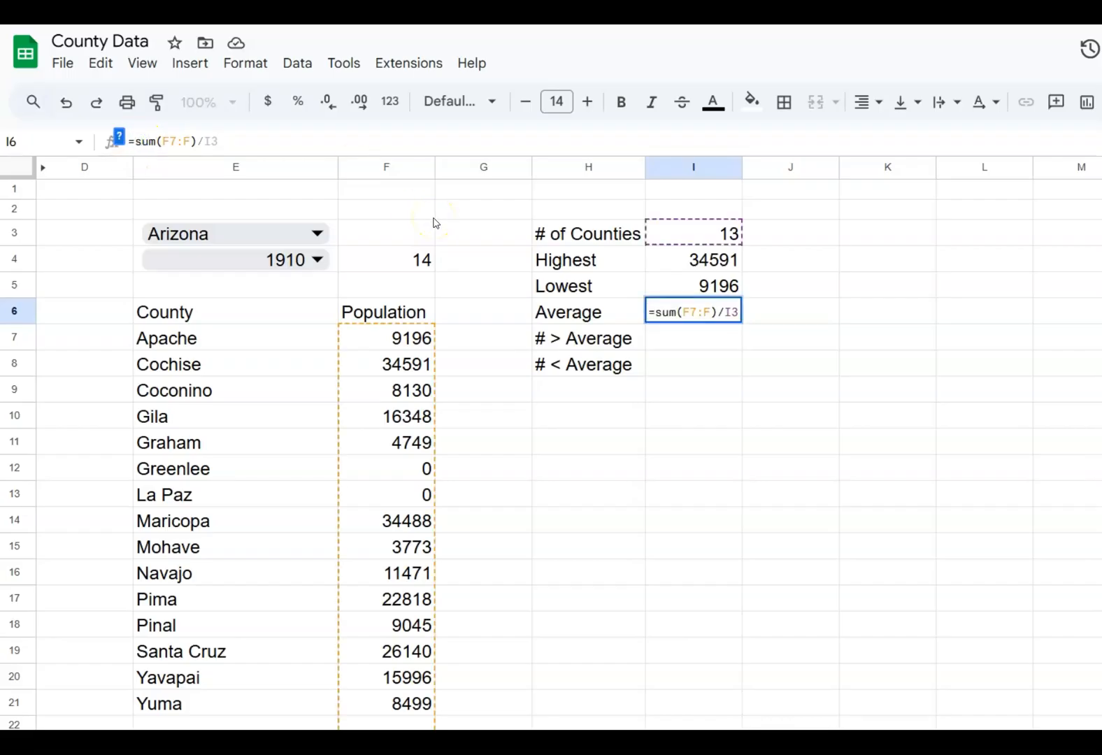
{"action": "type", "text": "round("}
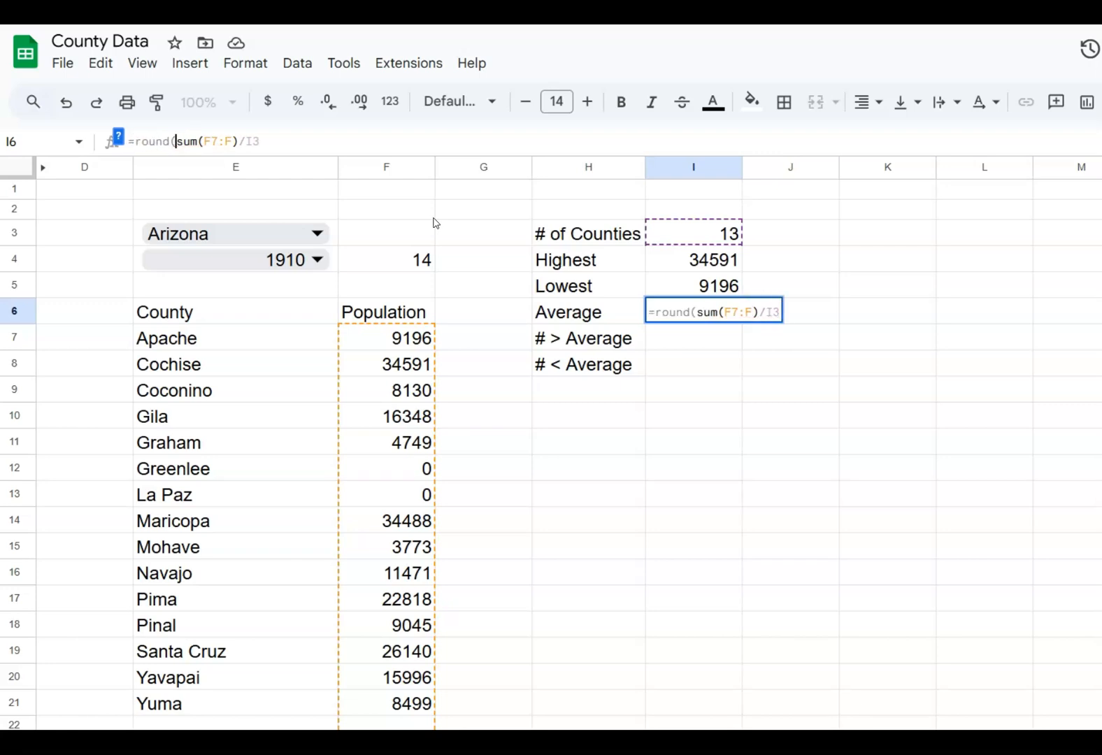
{"action": "left_click", "coordinate": [285, 141]}
{"action": "type", "text": ",0)"}
{"action": "key", "text": "Return"}
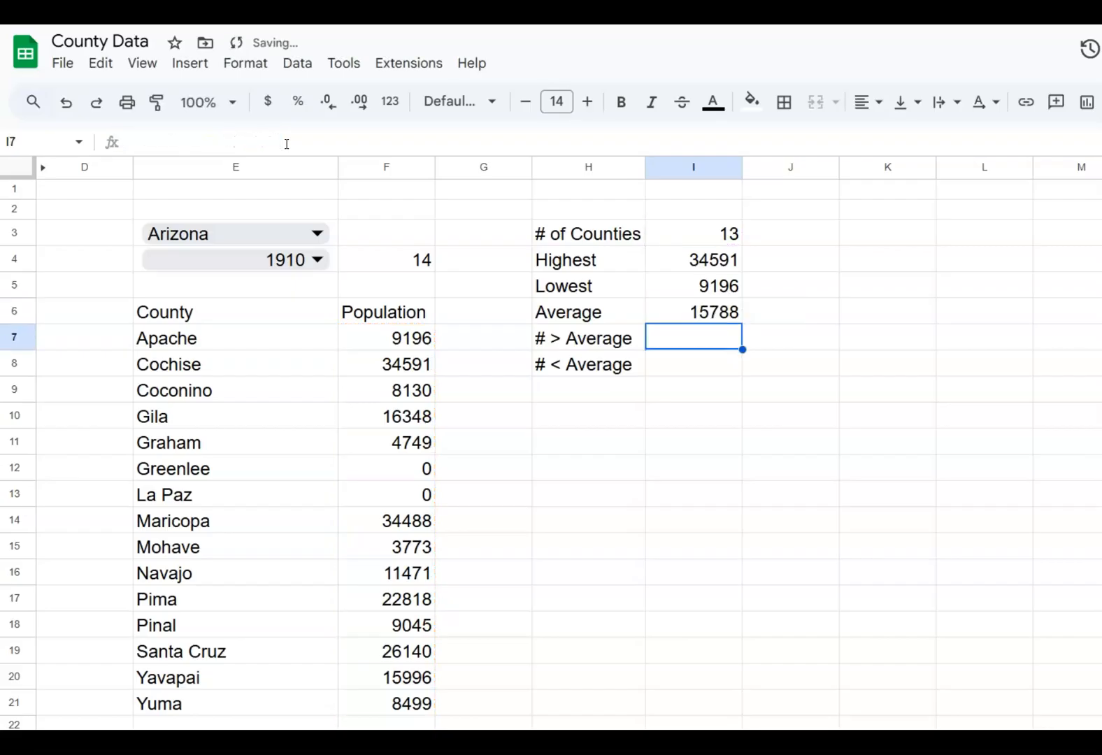
{"action": "left_click", "coordinate": [676, 319]}
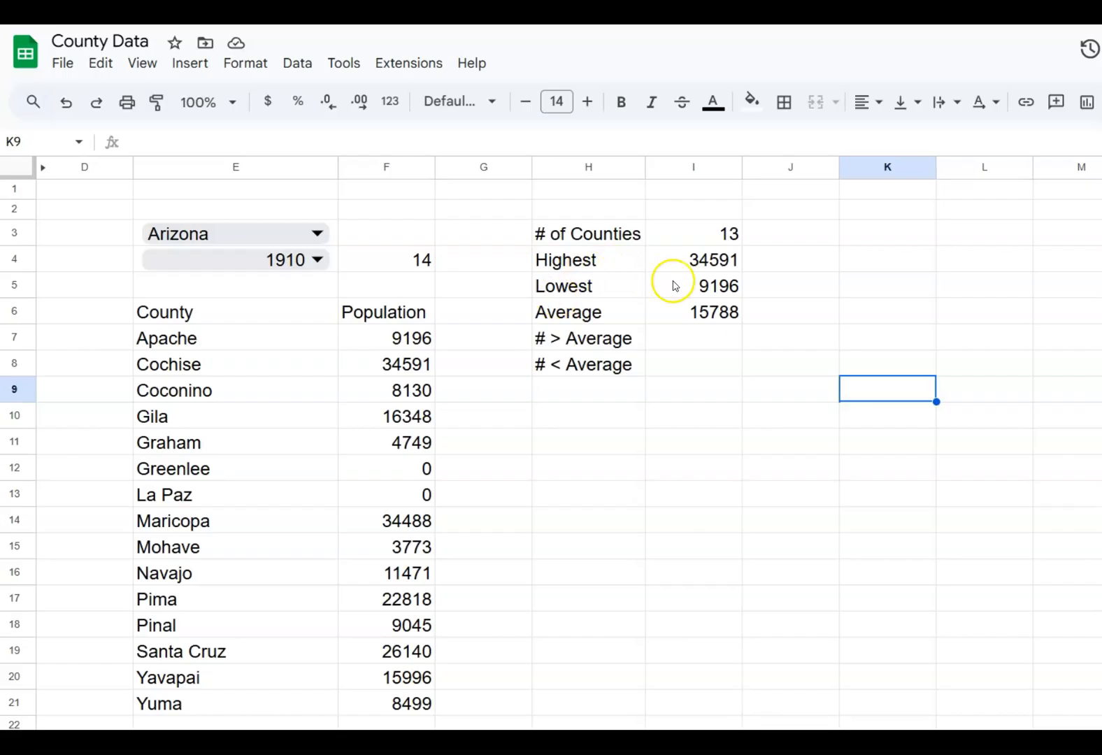
Look up the name of the most populous county in J4 with the formula =xlookup(i4,$f:$f,$e:$e,"")
{"action": "left_click", "coordinate": [777, 260]}
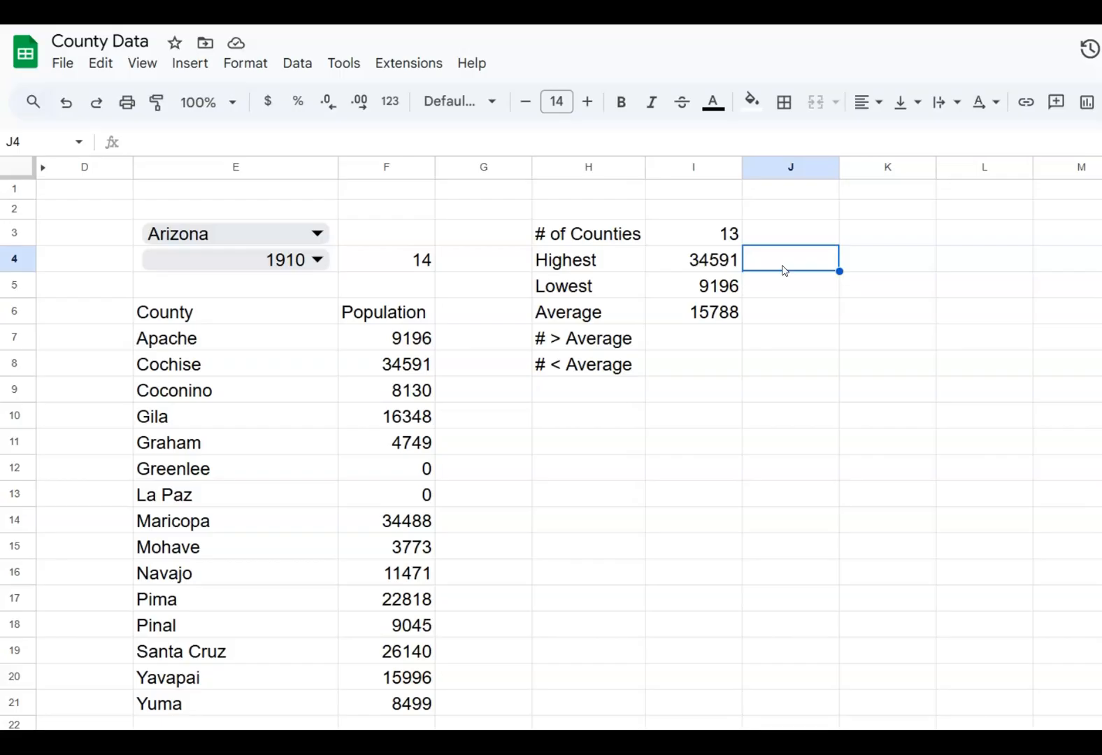
{"action": "type", "text": "="}
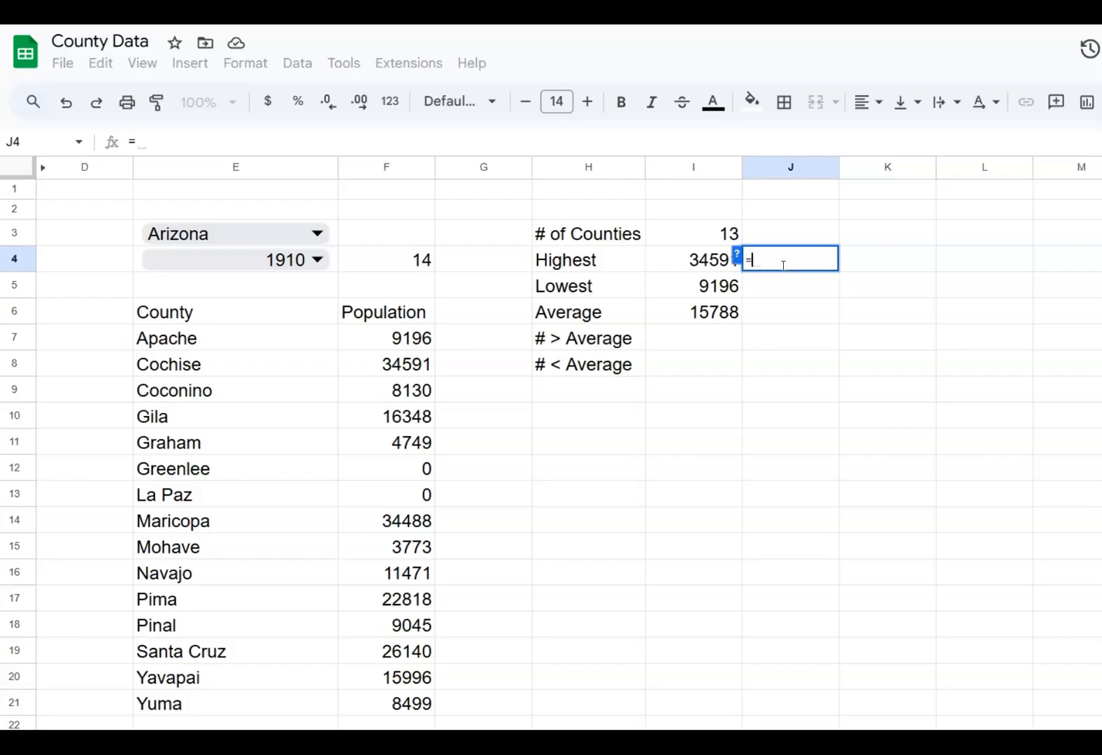
{"action": "type", "text": "x"}
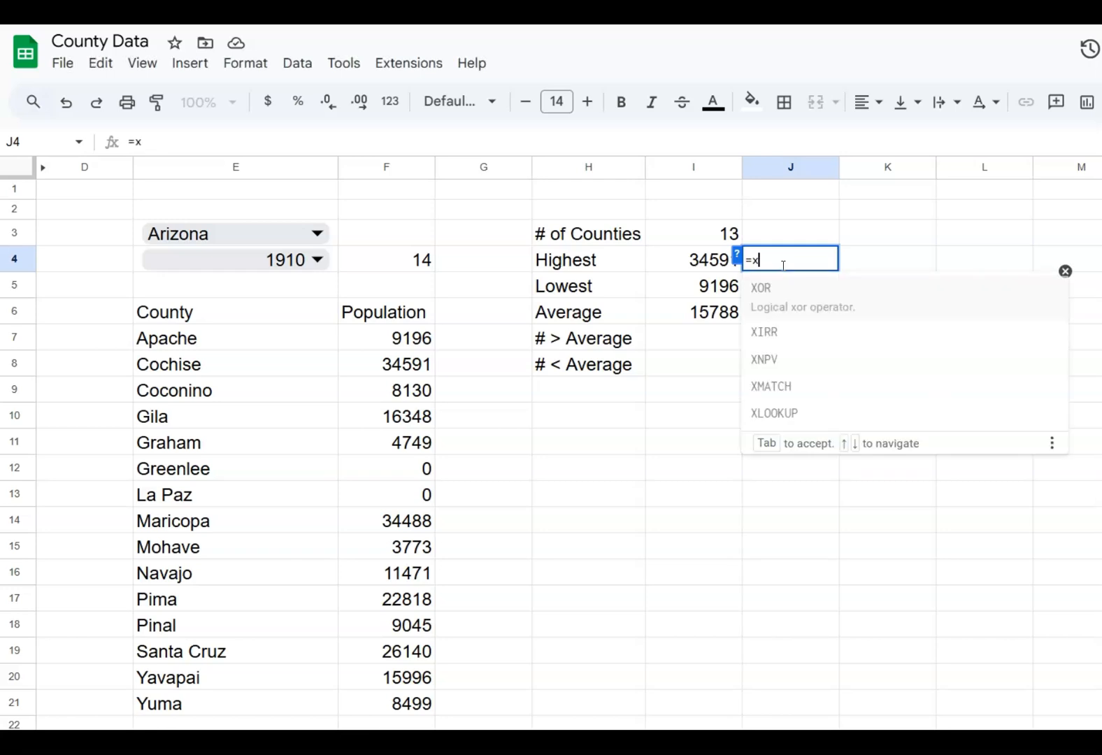
{"action": "type", "text": "lookup"}
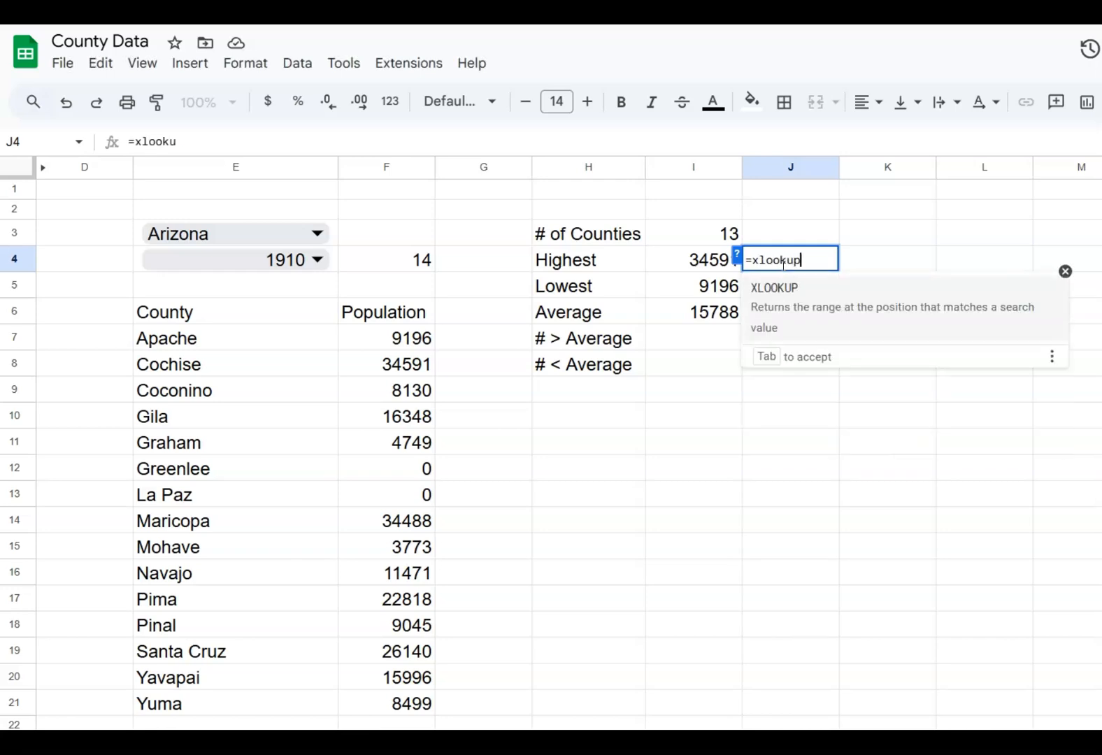
{"action": "type", "text": "("}
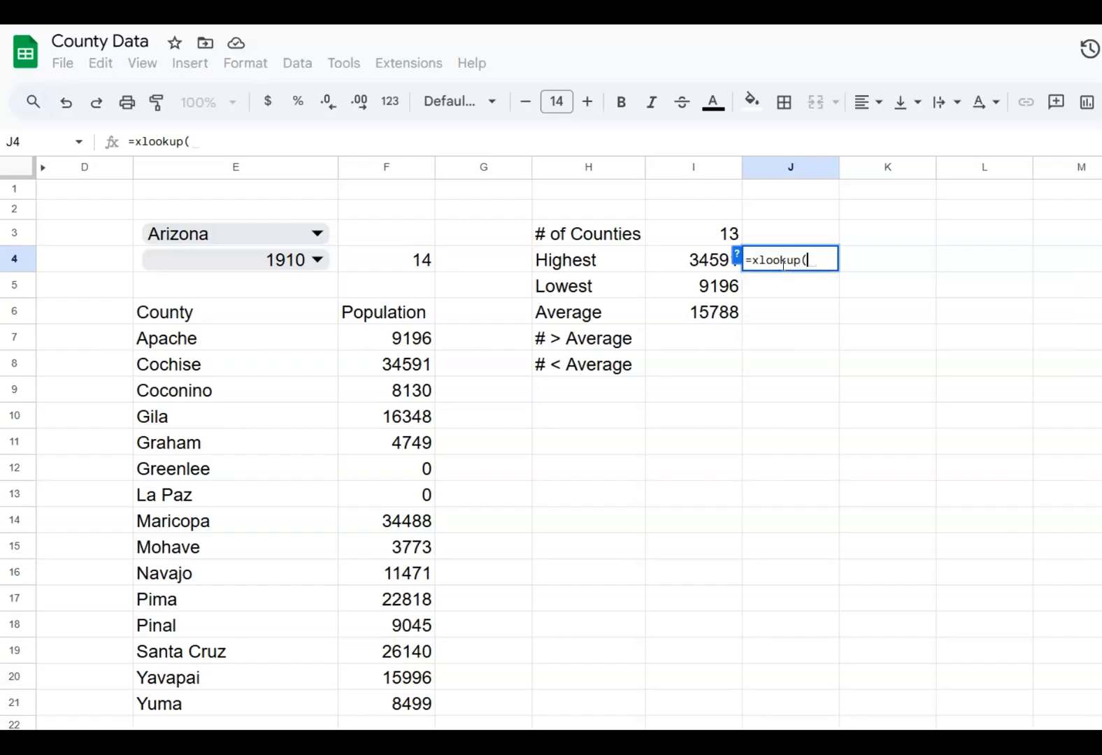
{"action": "type", "text": "i4"}
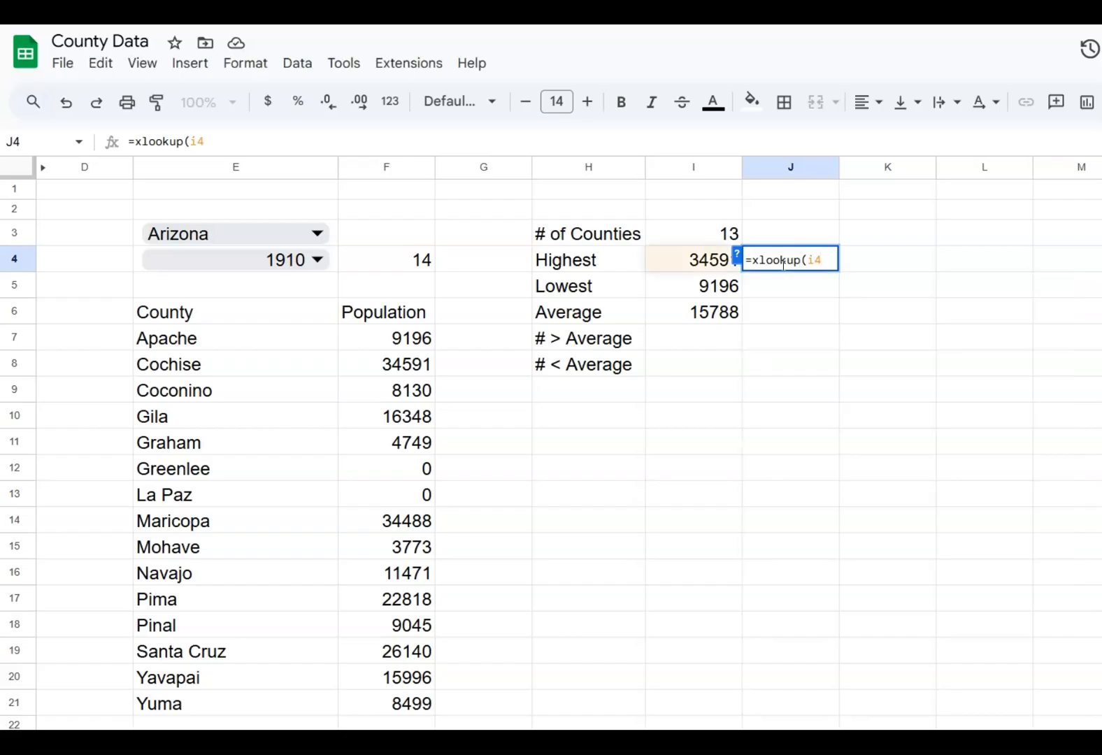
{"action": "type", "text": ","}
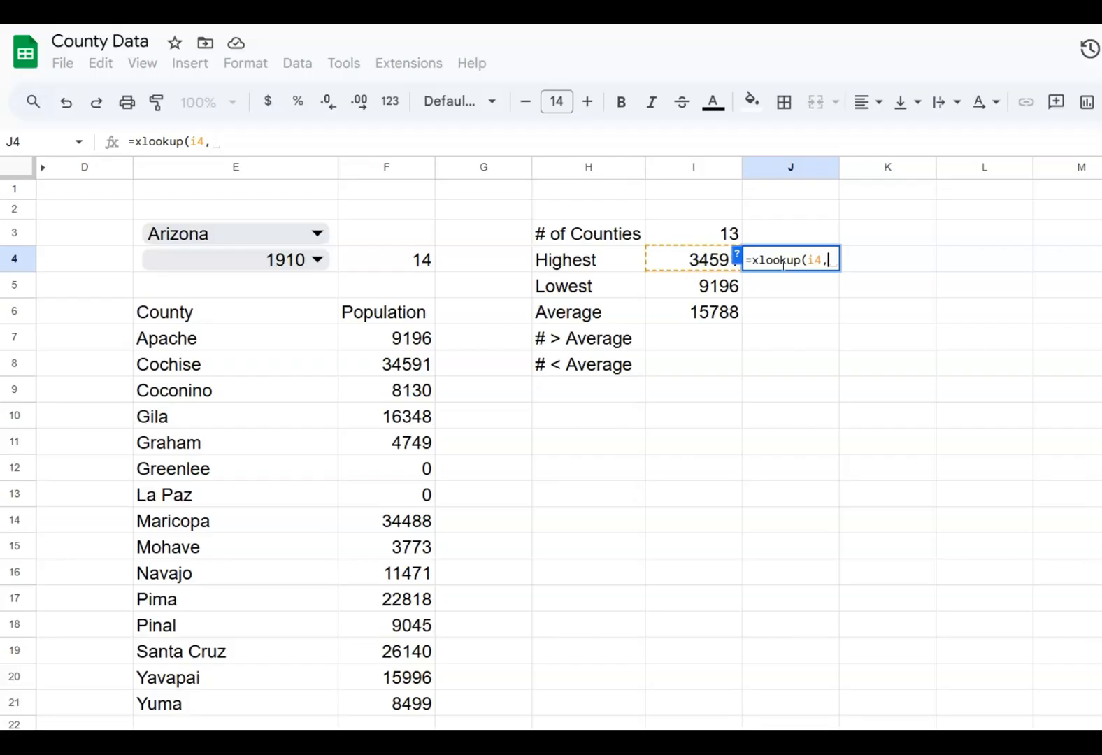
{"action": "type", "text": "$"}
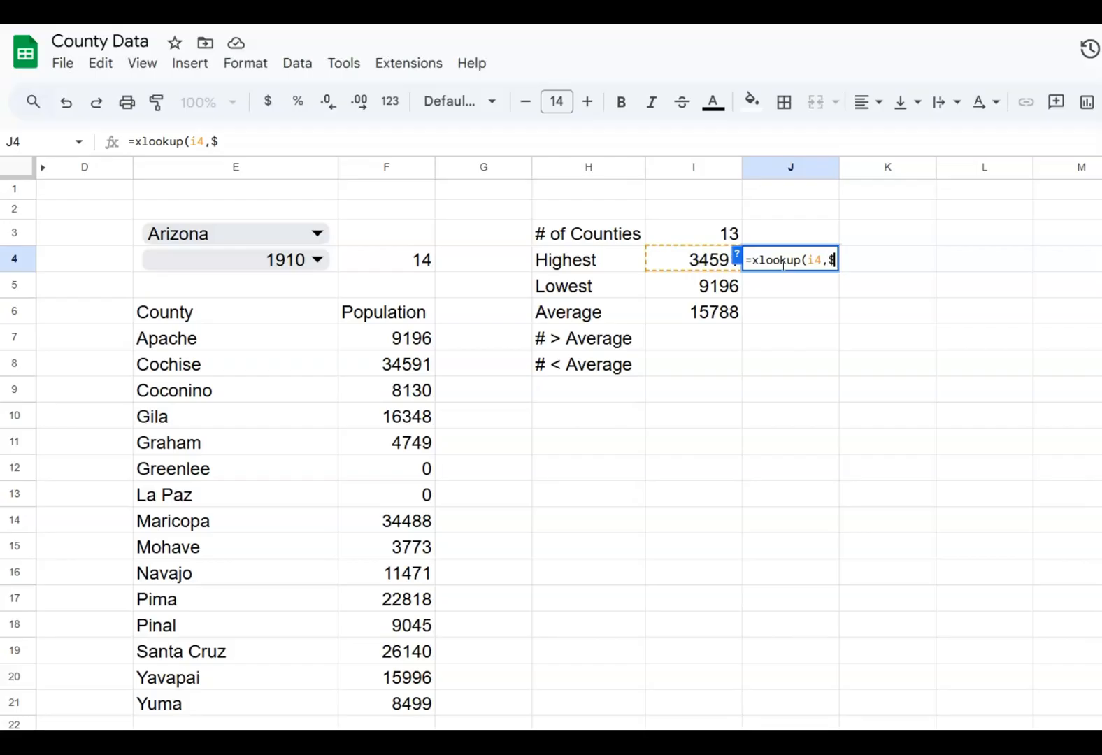
{"action": "type", "text": "f:$f"}
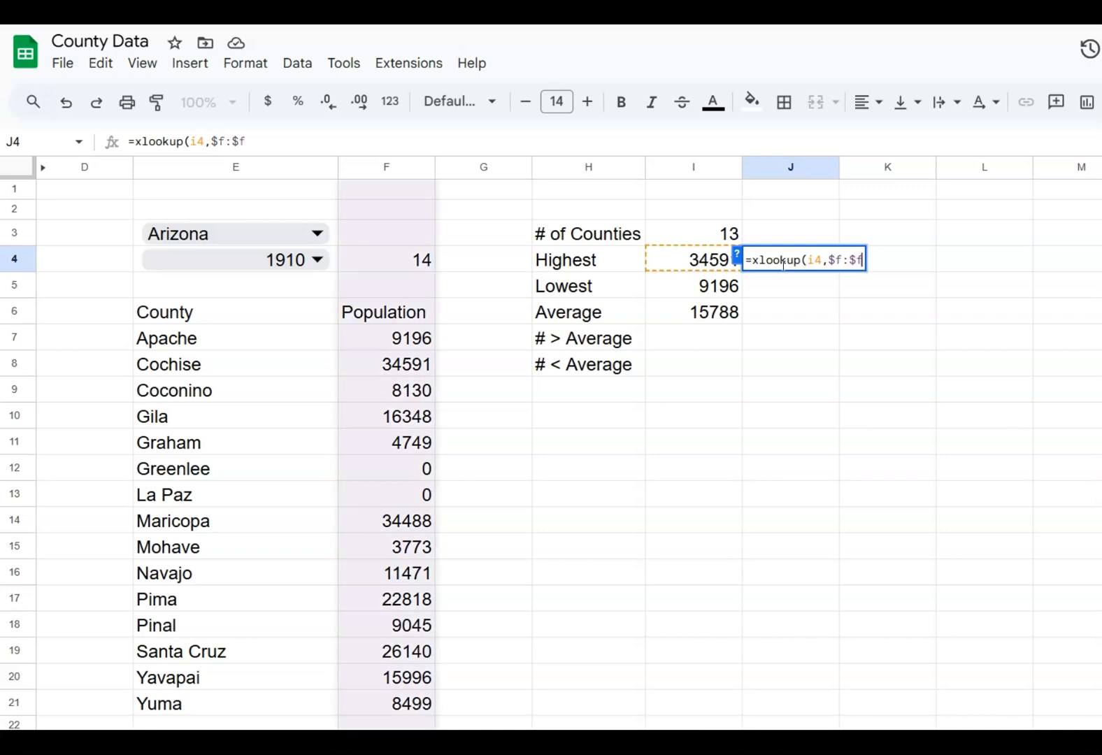
{"action": "type", "text": ","}
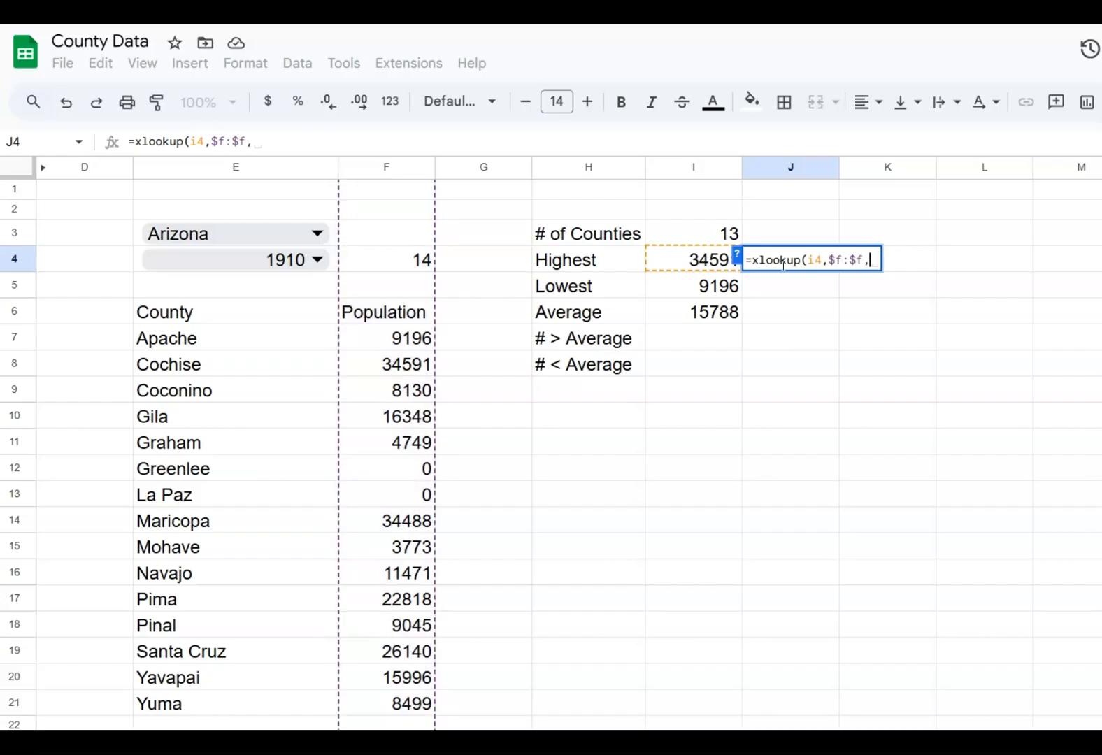
{"action": "type", "text": "$e:"}
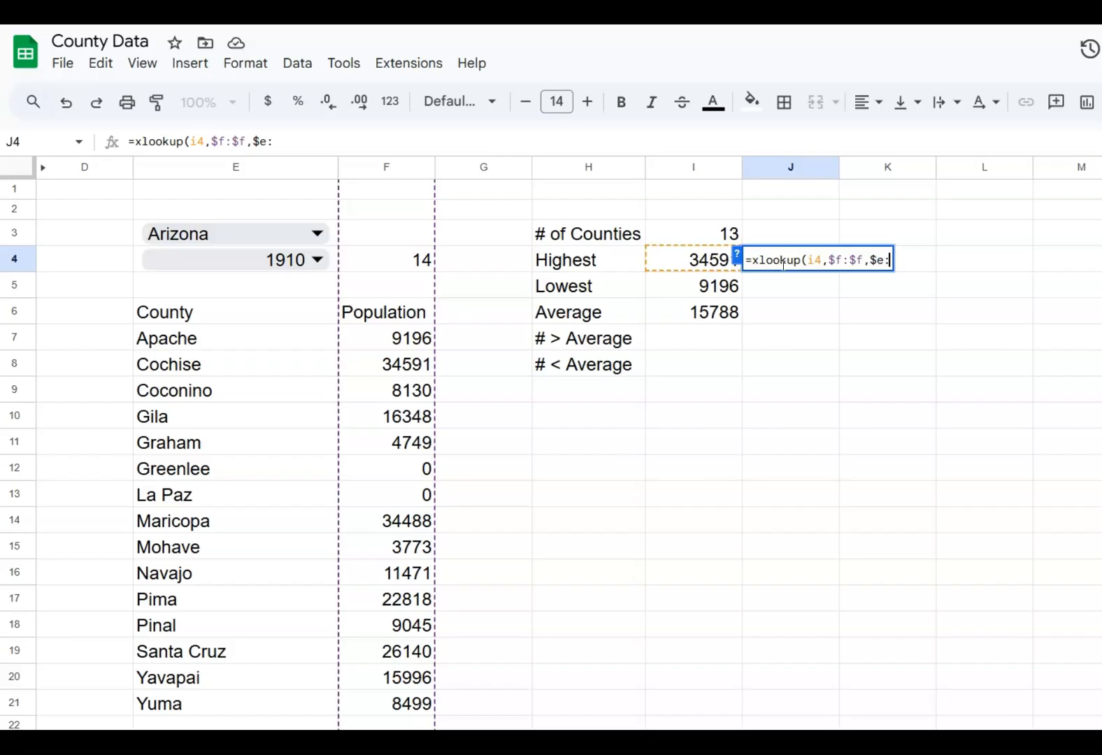
{"action": "type", "text": "$e"}
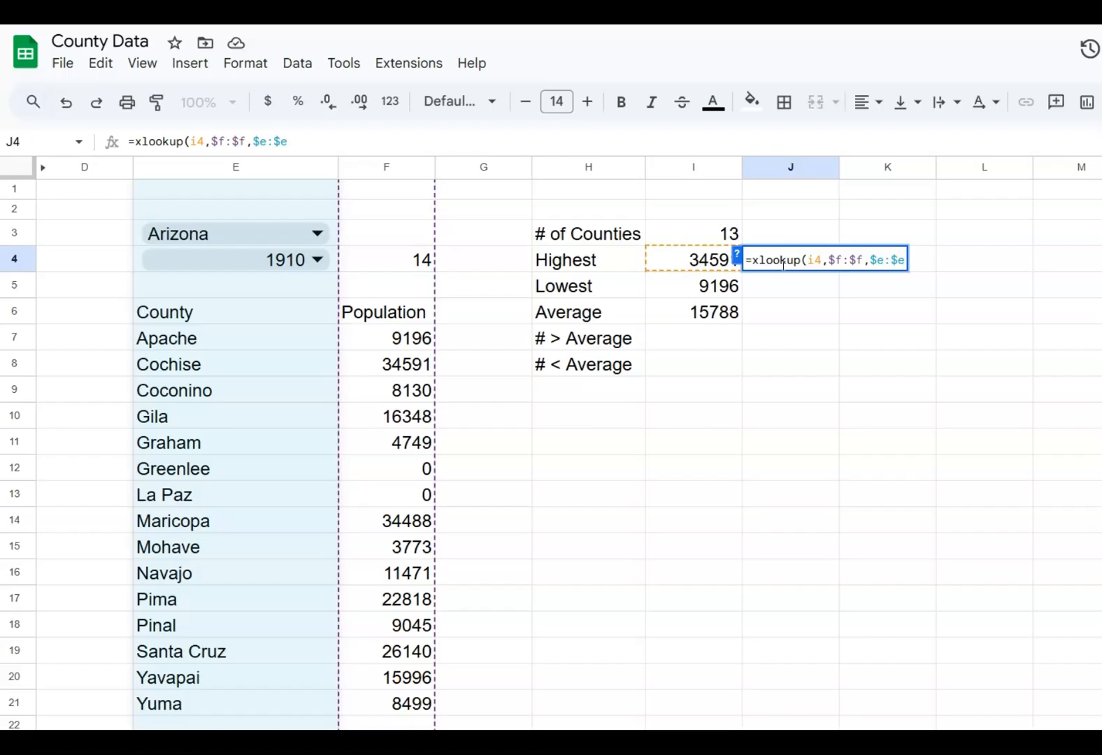
{"action": "type", "text": ","}
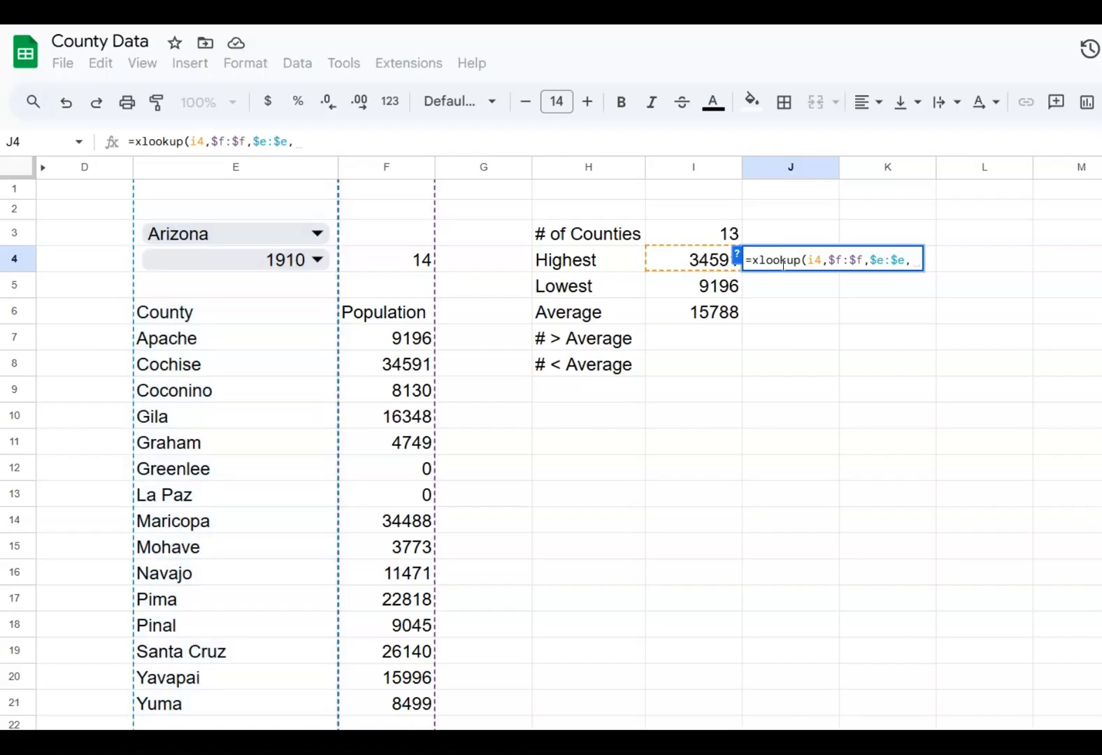
{"action": "type", "text": "\"\""}
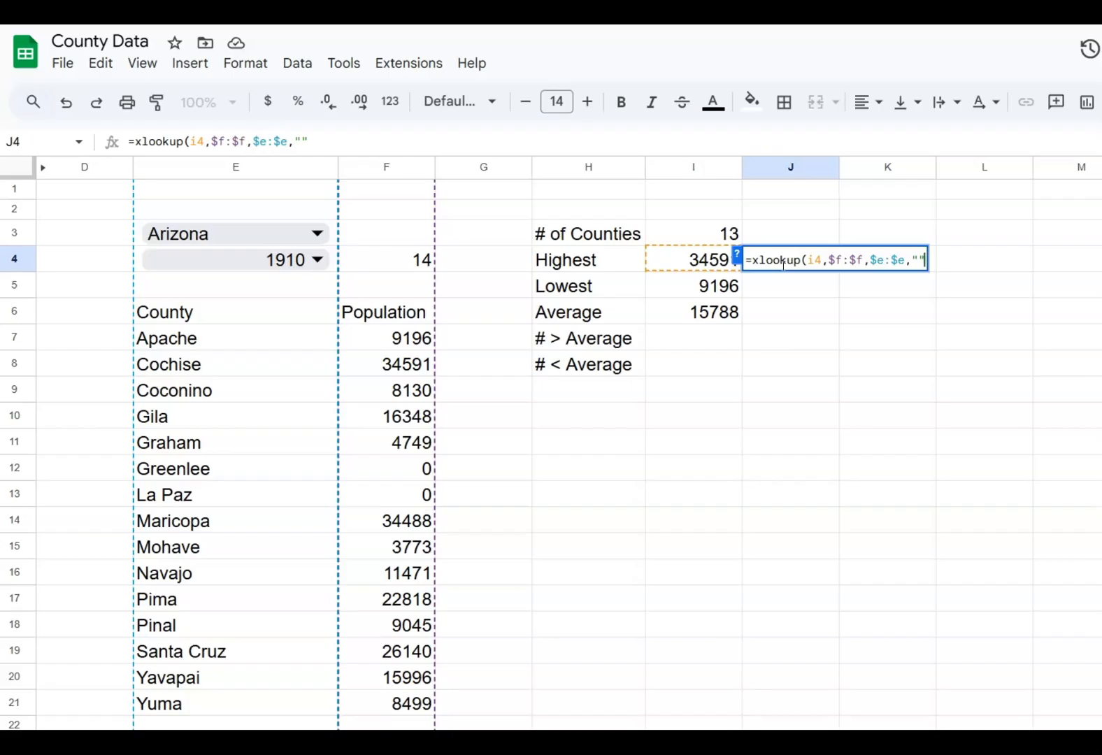
{"action": "type", "text": ")"}
{"action": "key", "text": "Return"}
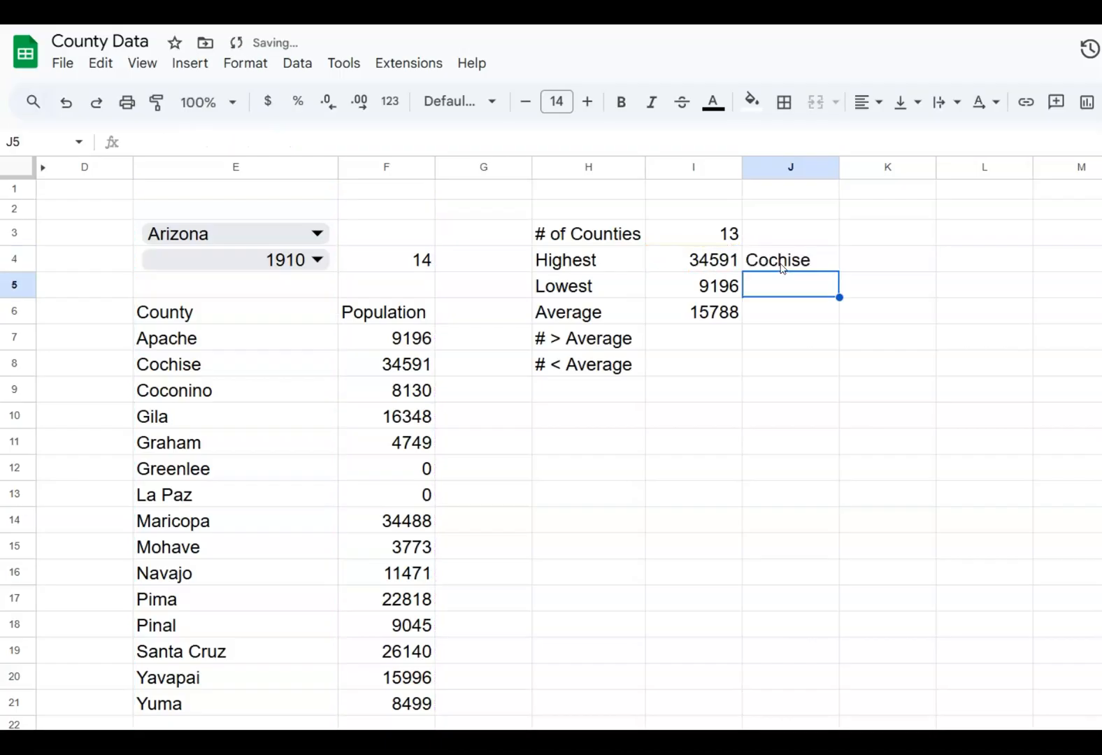
Copy the county name lookup formula from J4 into J5 for the lowest population
{"action": "left_click", "coordinate": [783, 268]}
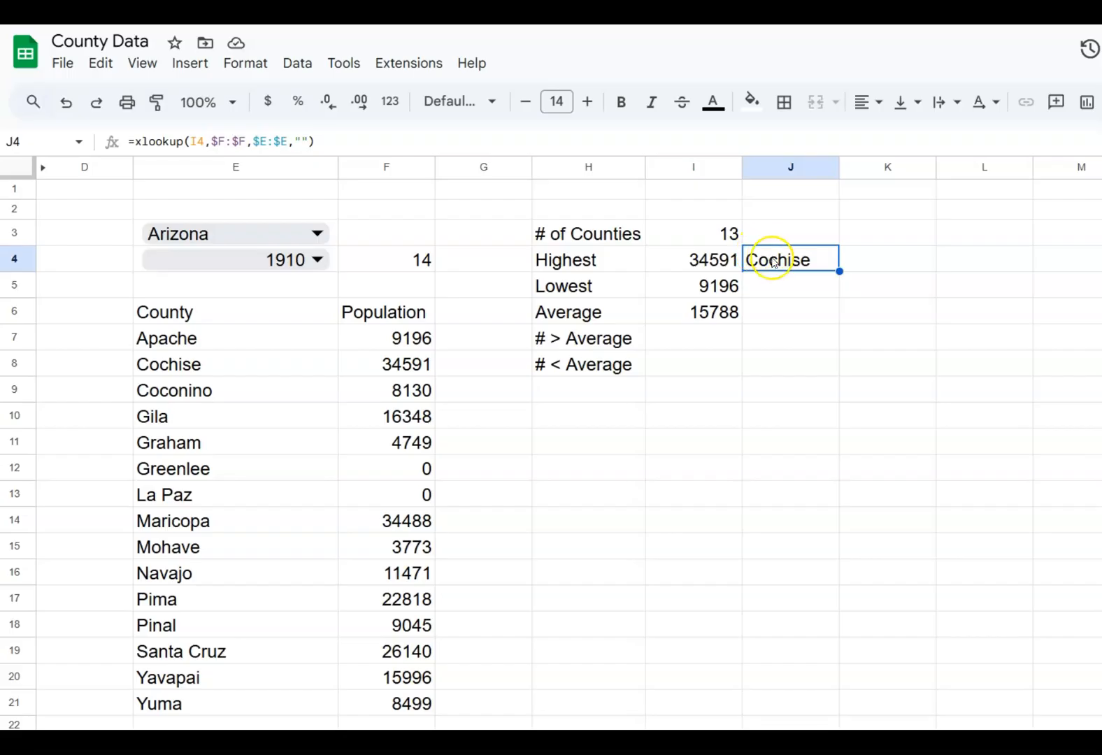
{"action": "key", "text": "ctrl+c"}
{"action": "key", "text": "Down"}
{"action": "key", "text": "ctrl+v"}
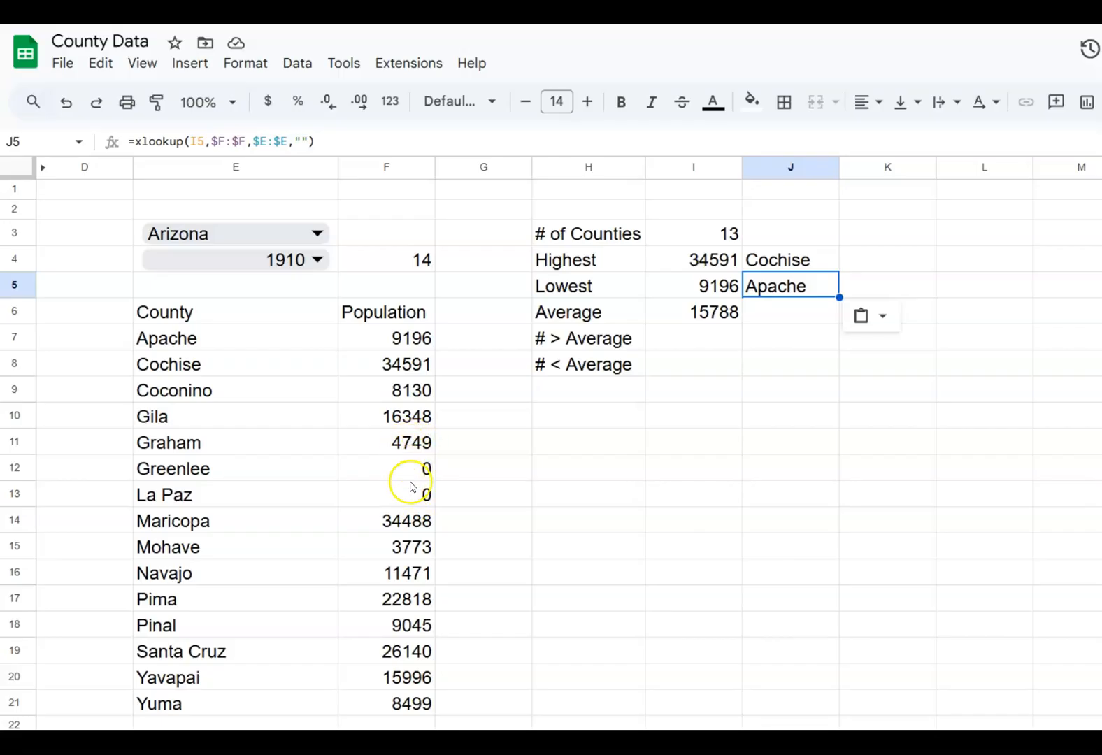
Correct the range of the lowest population formula in I5 so it reads =min(F7:f)
{"action": "left_click", "coordinate": [686, 289]}
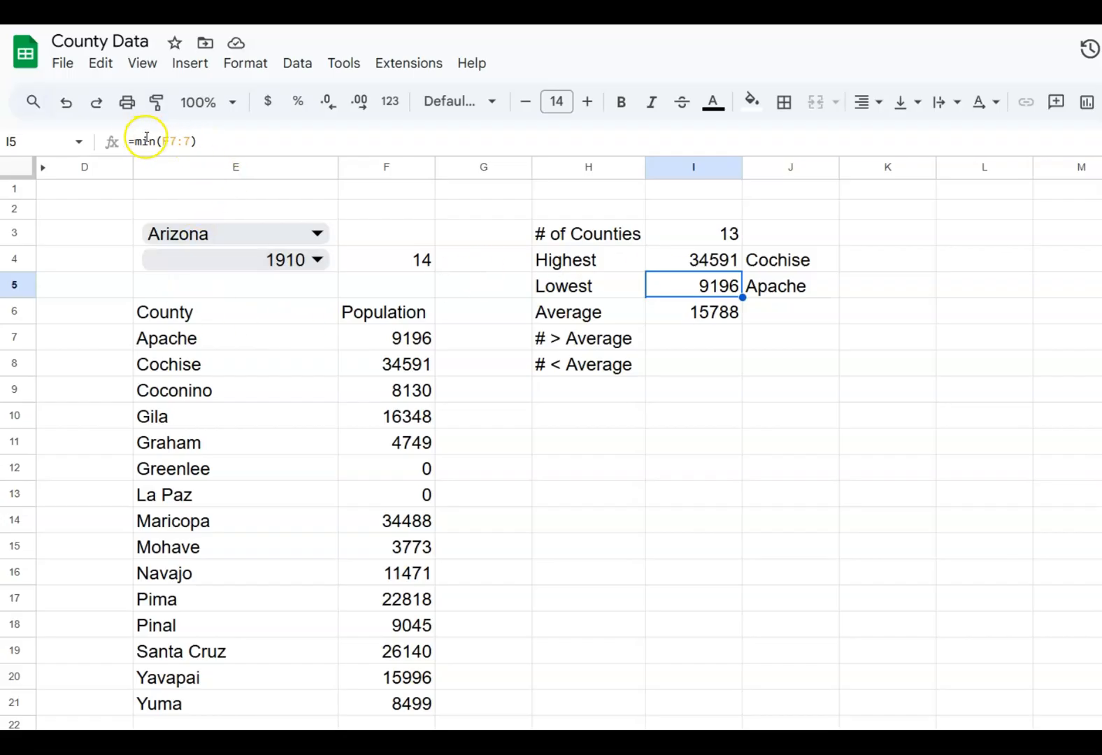
{"action": "double_click", "coordinate": [188, 141]}
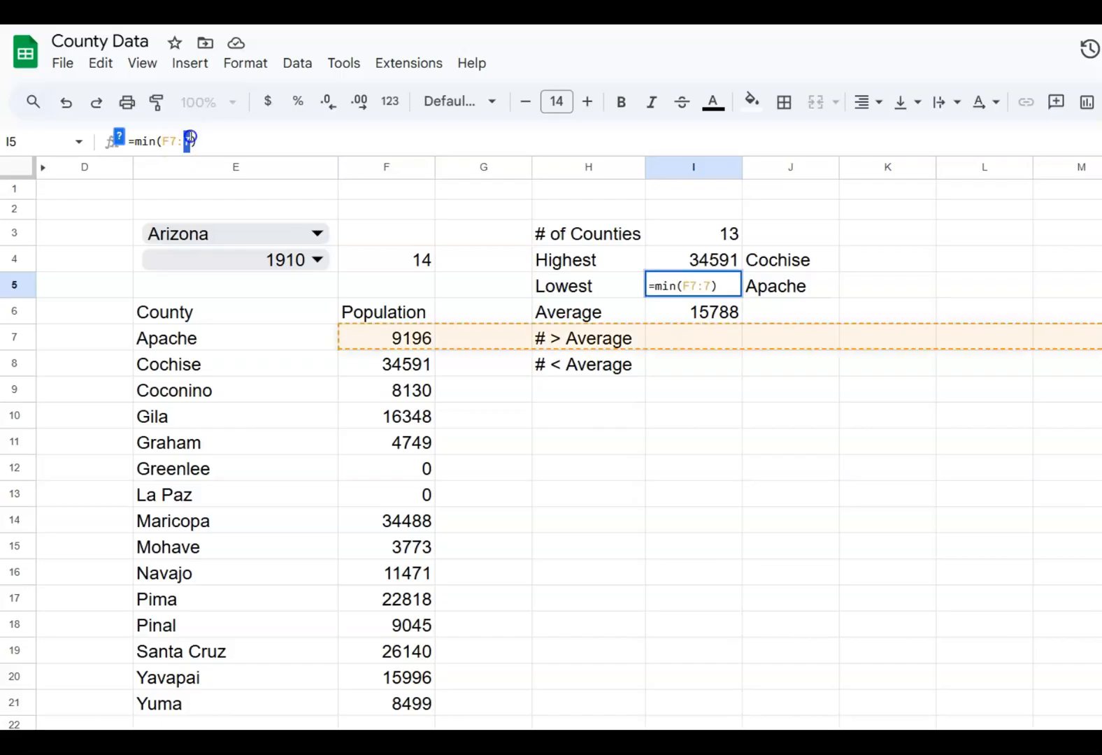
{"action": "type", "text": "f"}
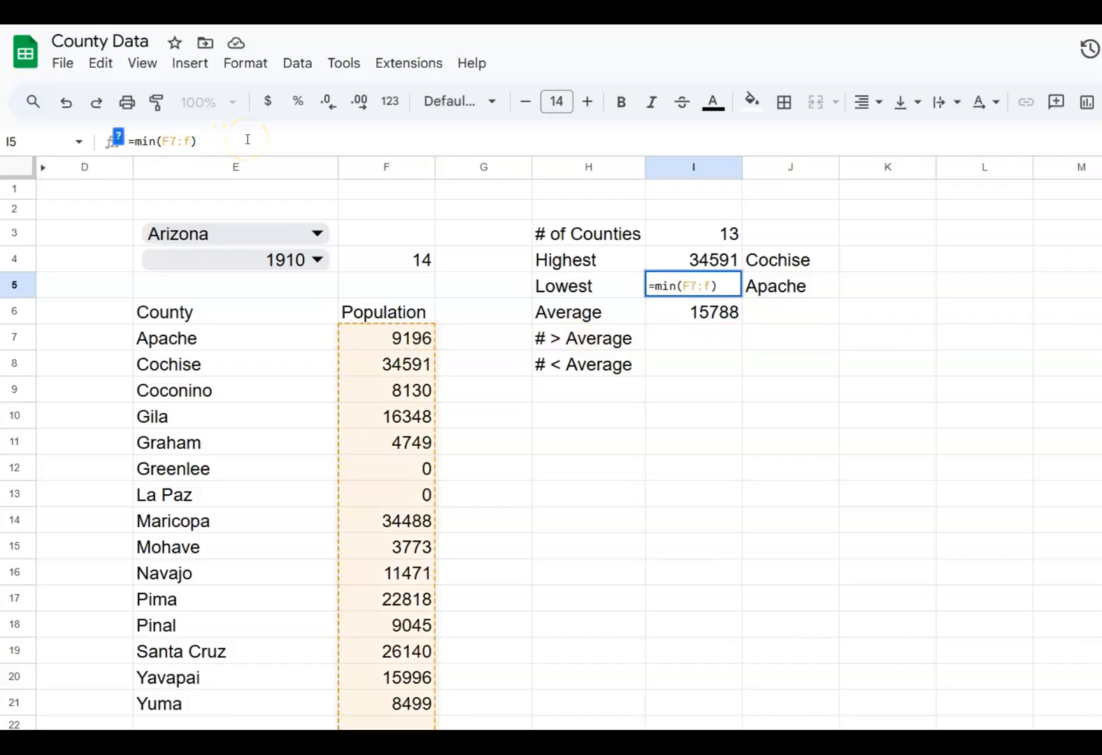
{"action": "key", "text": "Return"}
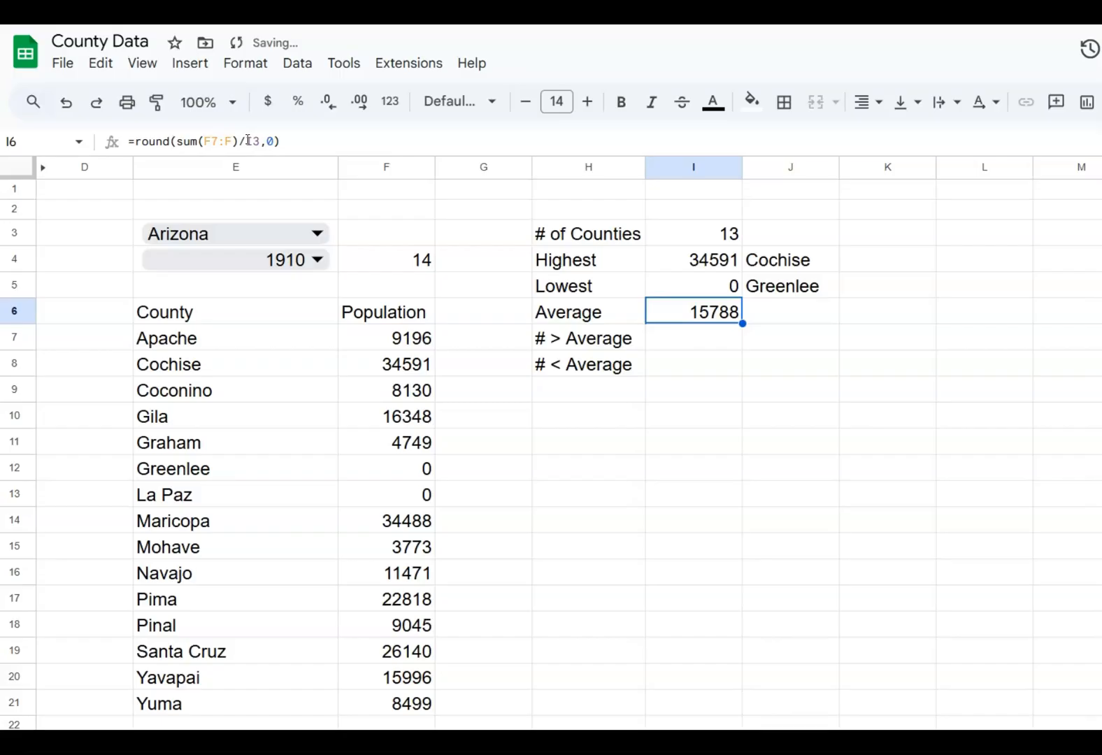
Change the function in the lowest population formula in I5 from MIN to MINIFS
{"action": "key", "text": "Up"}
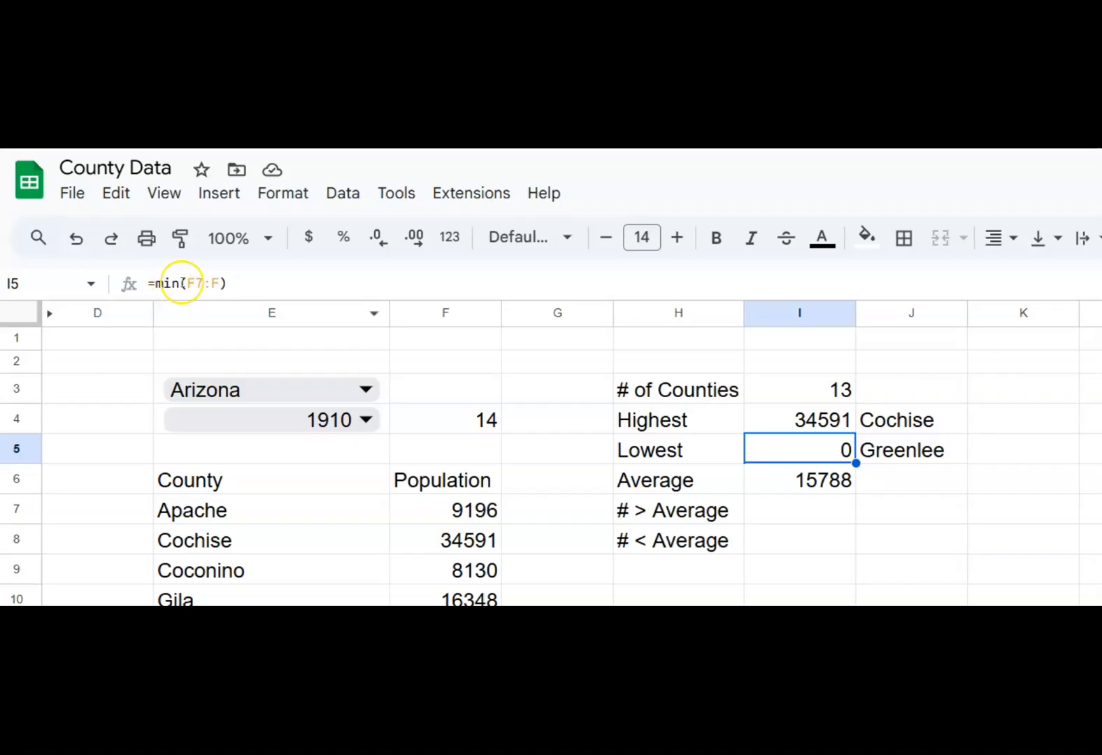
{"action": "left_click", "coordinate": [179, 284]}
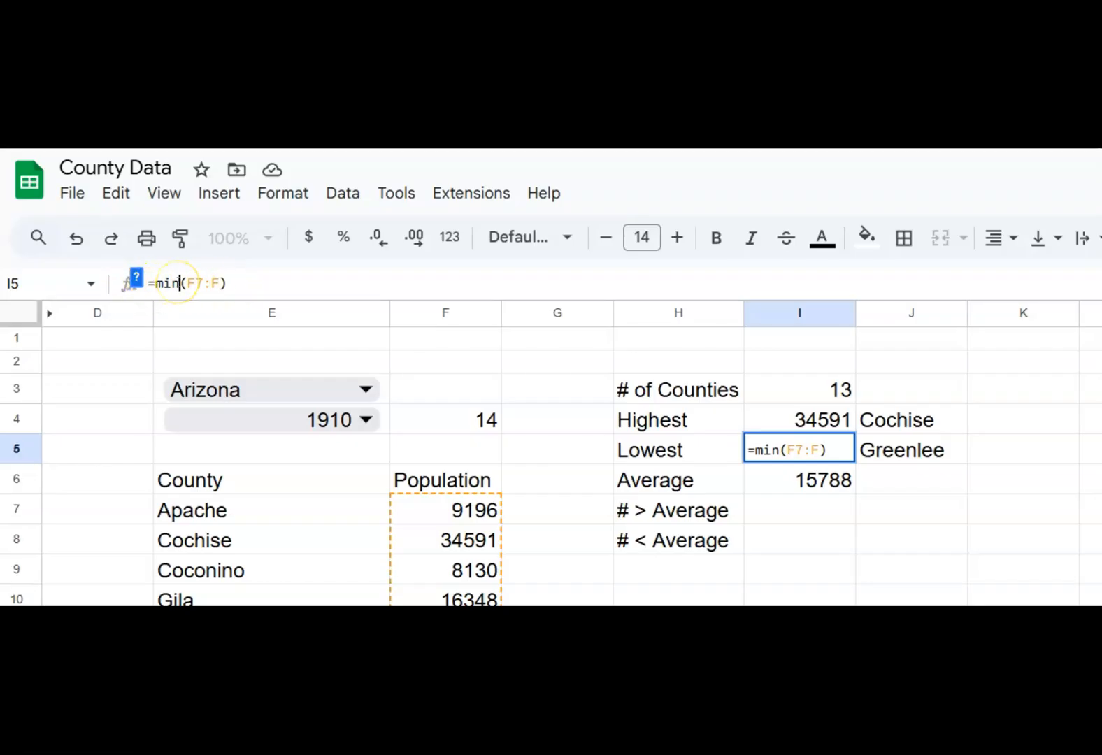
{"action": "type", "text": "s"}
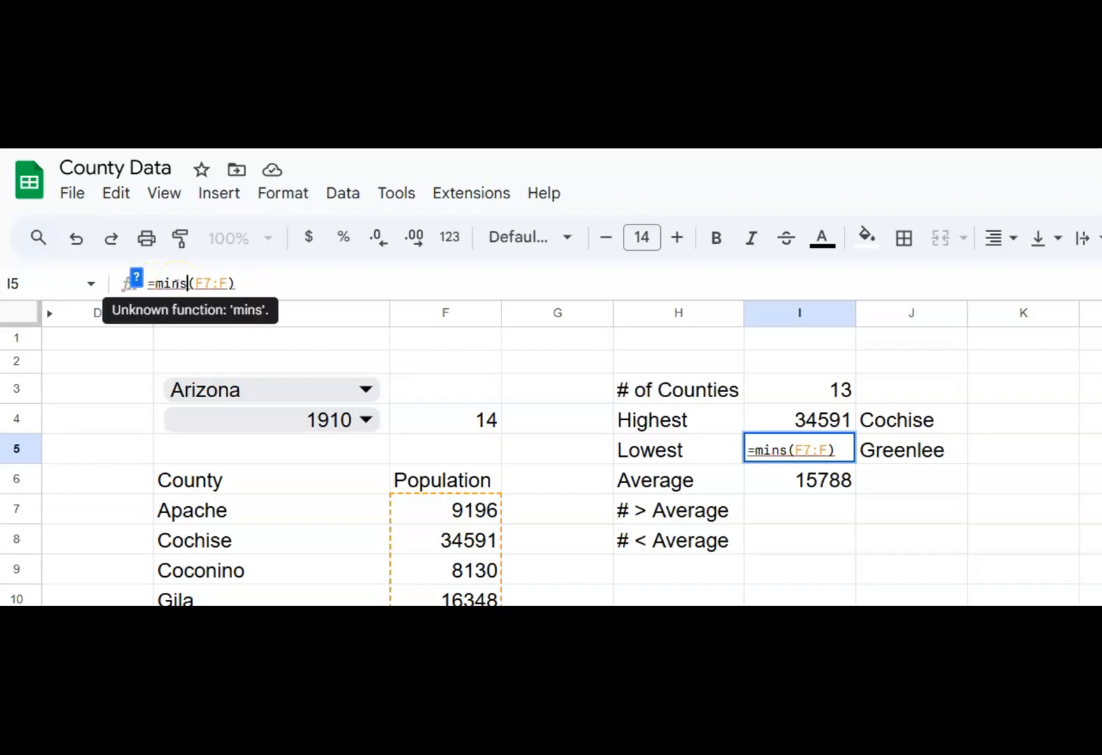
{"action": "type", "text": "if"}
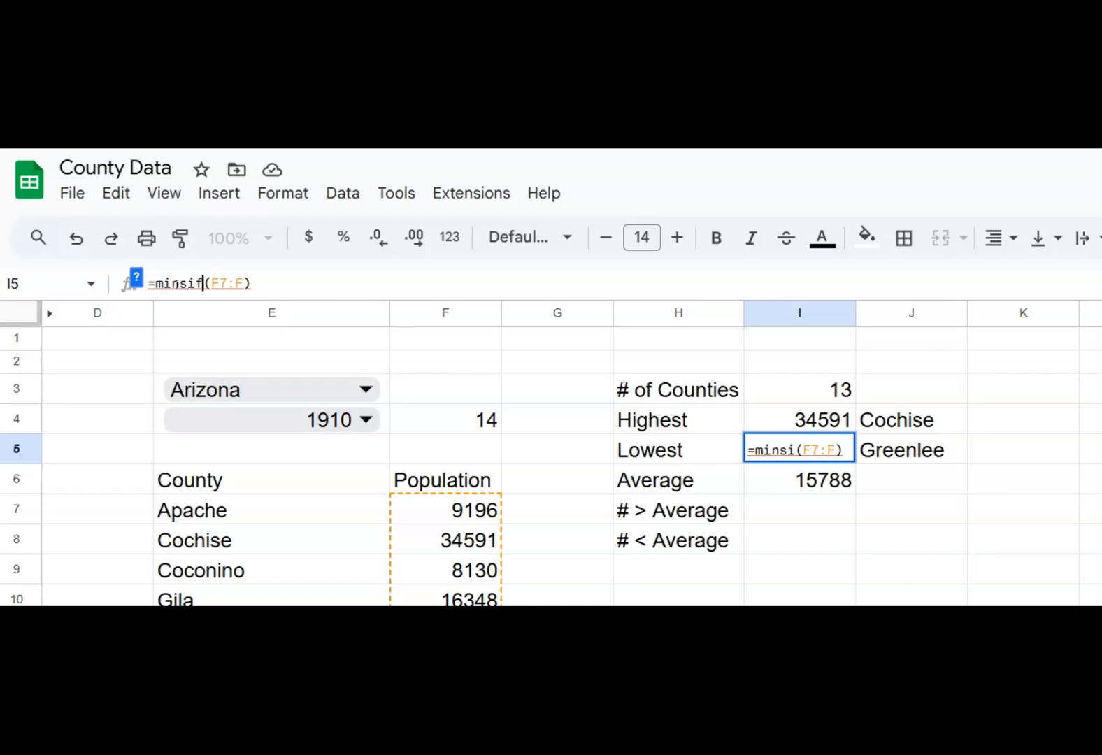
{"action": "type", "text": "s"}
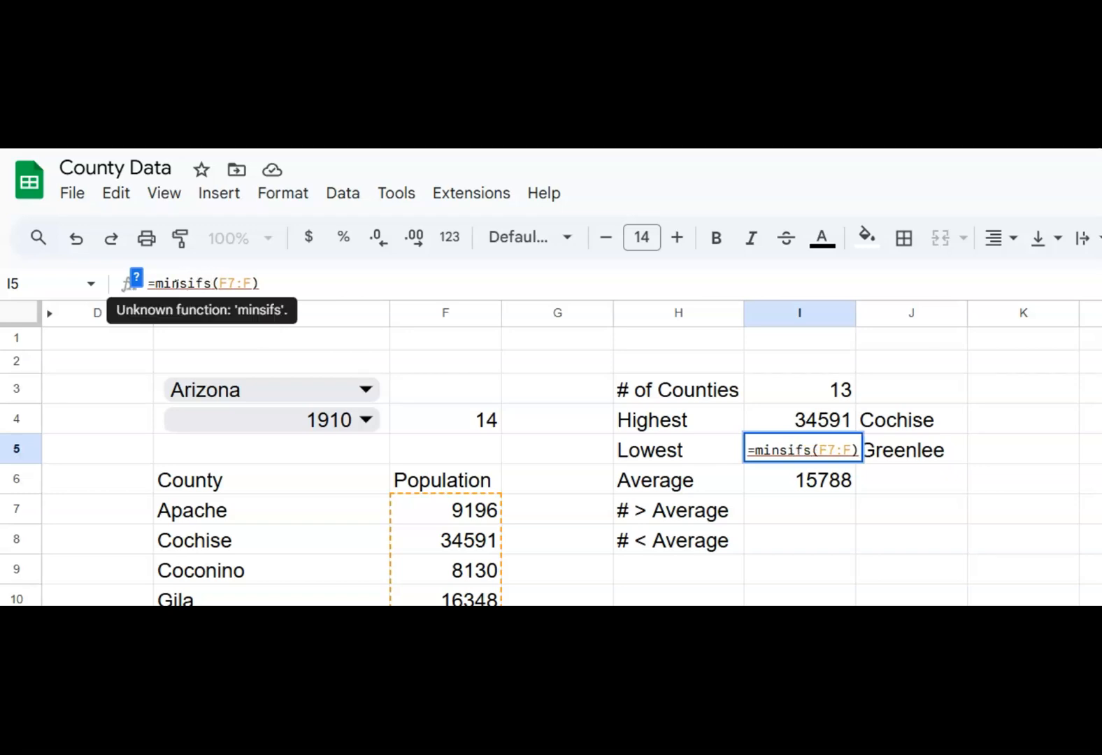
{"action": "key", "text": "BackSpace"}
{"action": "key", "text": "BackSpace"}
{"action": "key", "text": "BackSpace"}
{"action": "key", "text": "BackSpace"}
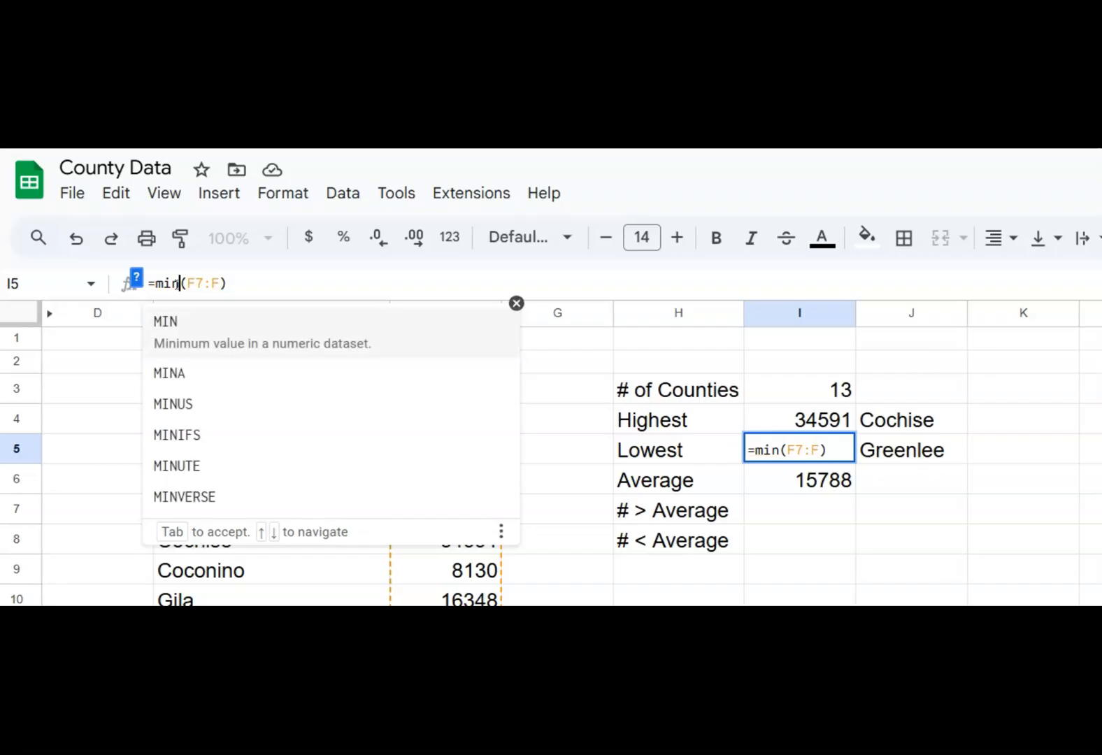
{"action": "type", "text": "ifs"}
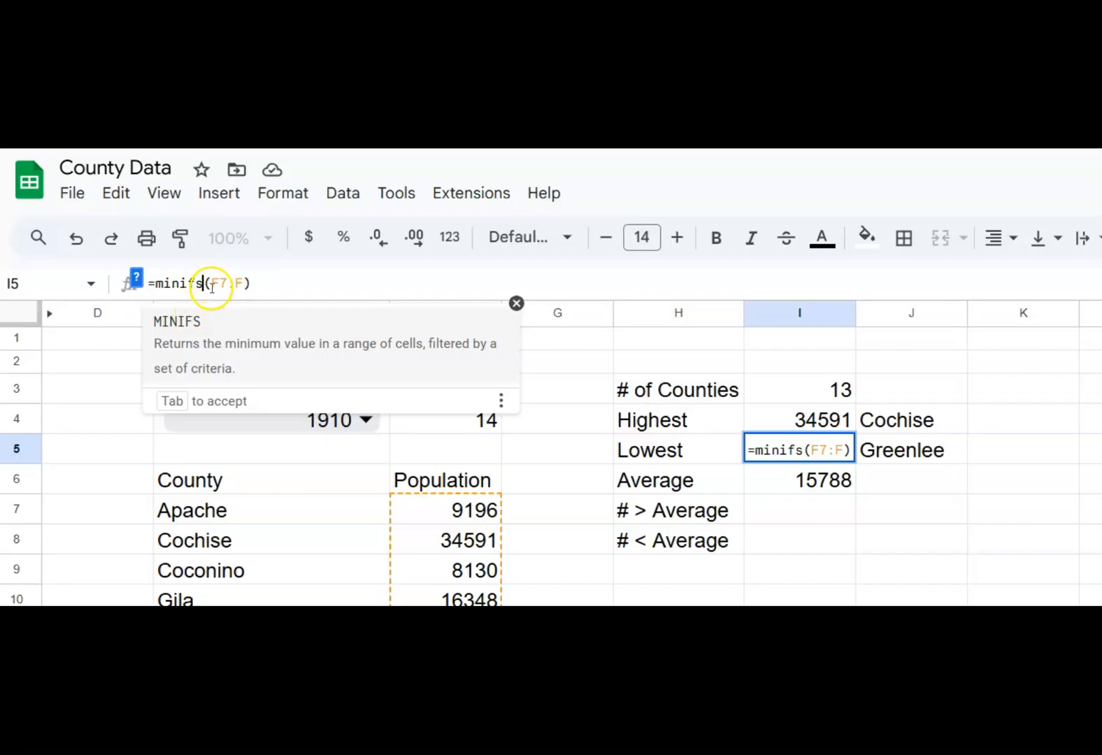
Exclude zero populations from the lowest value in I5 by extending the formula to =minifs(F7:F,f7:f,">0")
{"action": "left_click", "coordinate": [241, 280]}
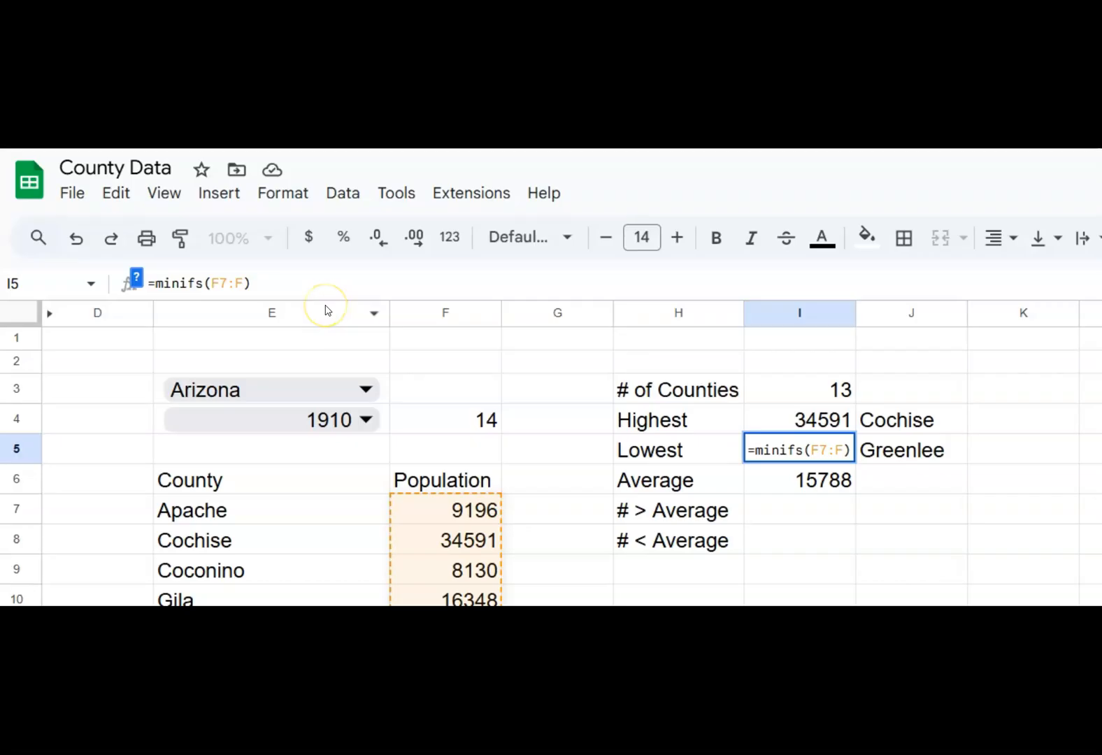
{"action": "type", "text": ","}
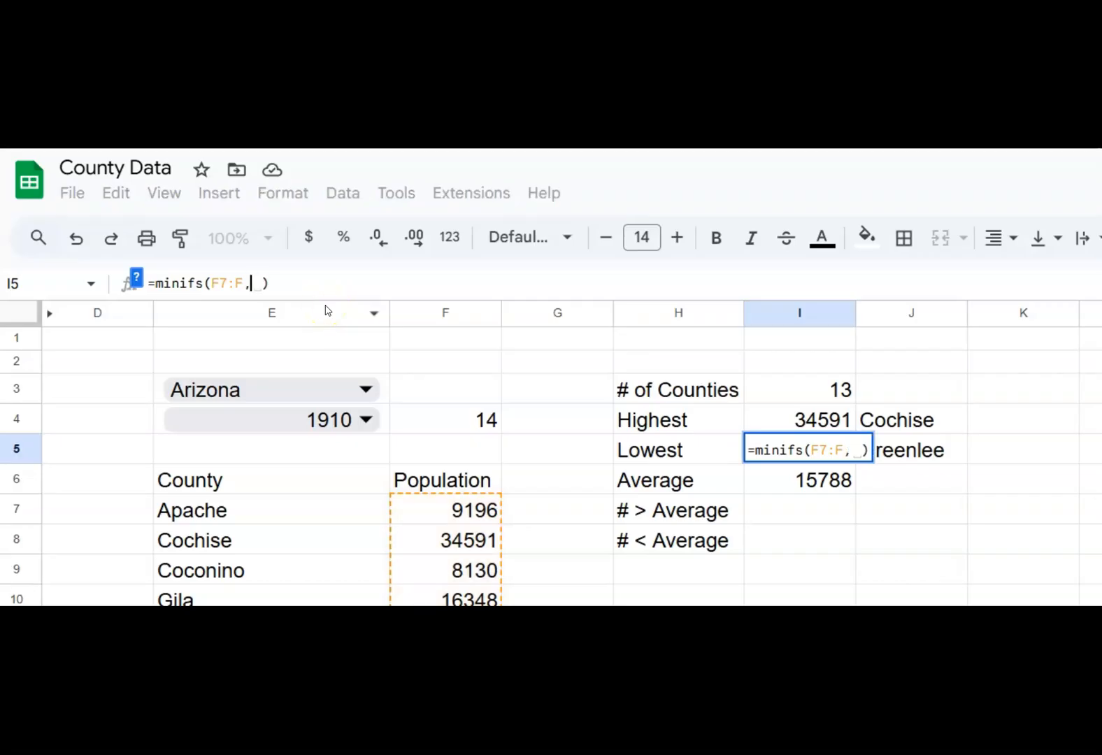
{"action": "key", "text": "BackSpace"}
{"action": "type", "text": "f7:f"}
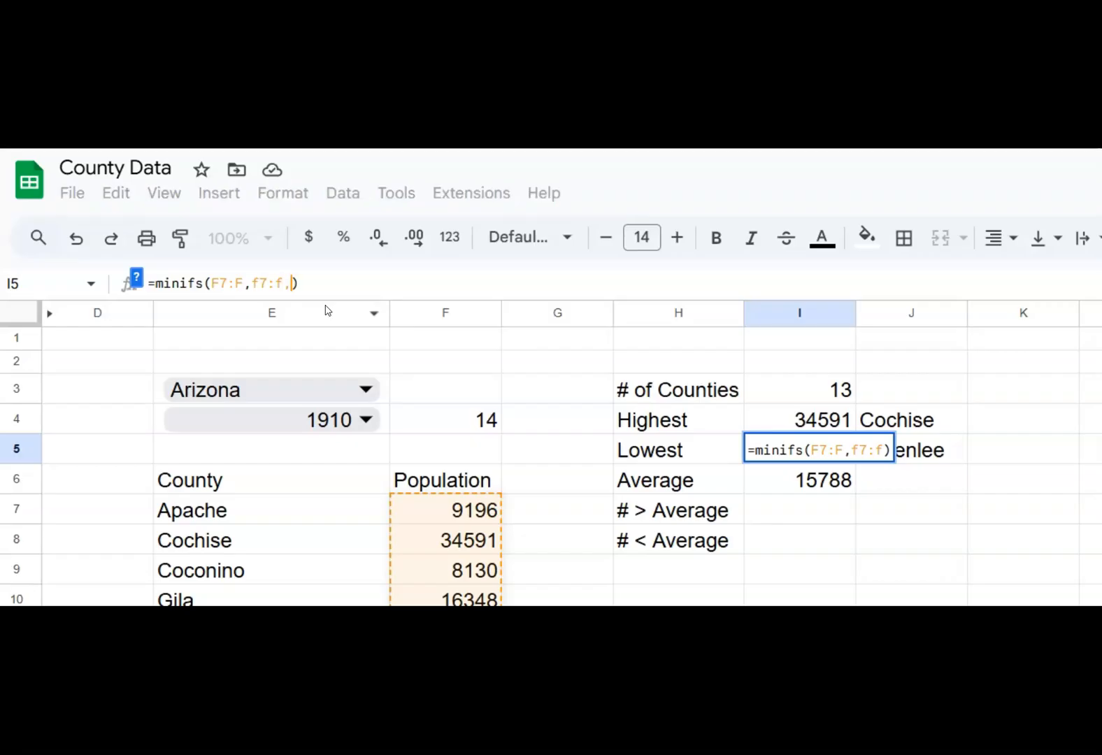
{"action": "type", "text": ","}
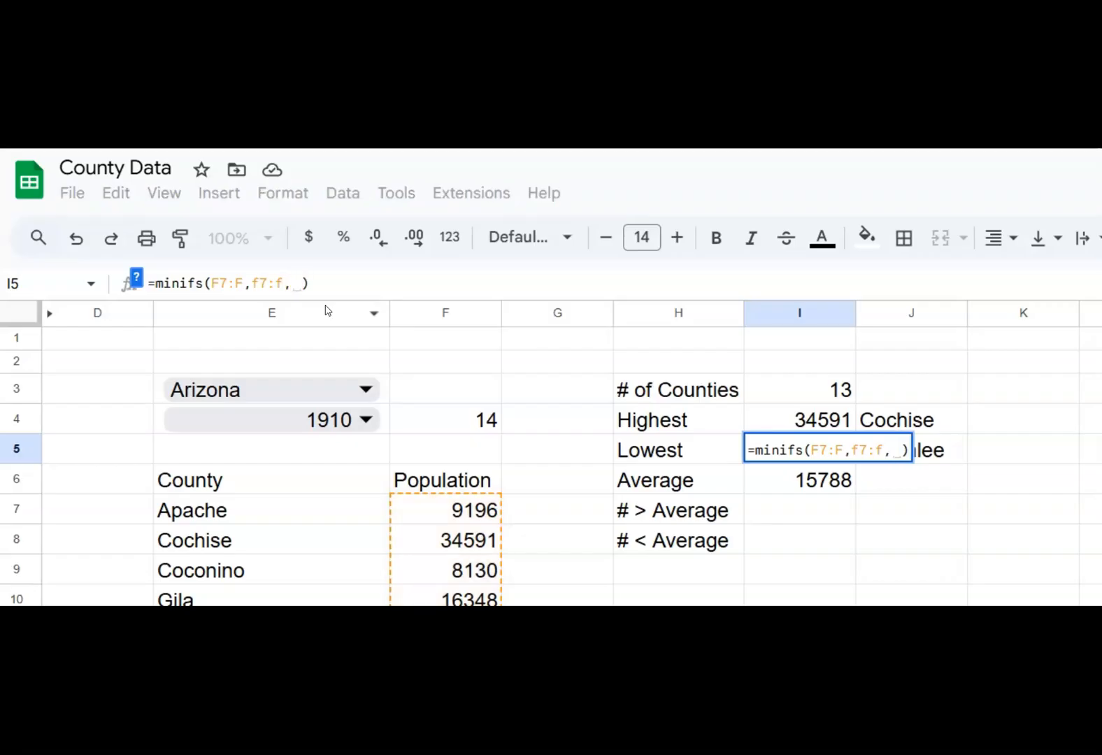
{"action": "type", "text": "\""}
{"action": "type", "text": ">0"}
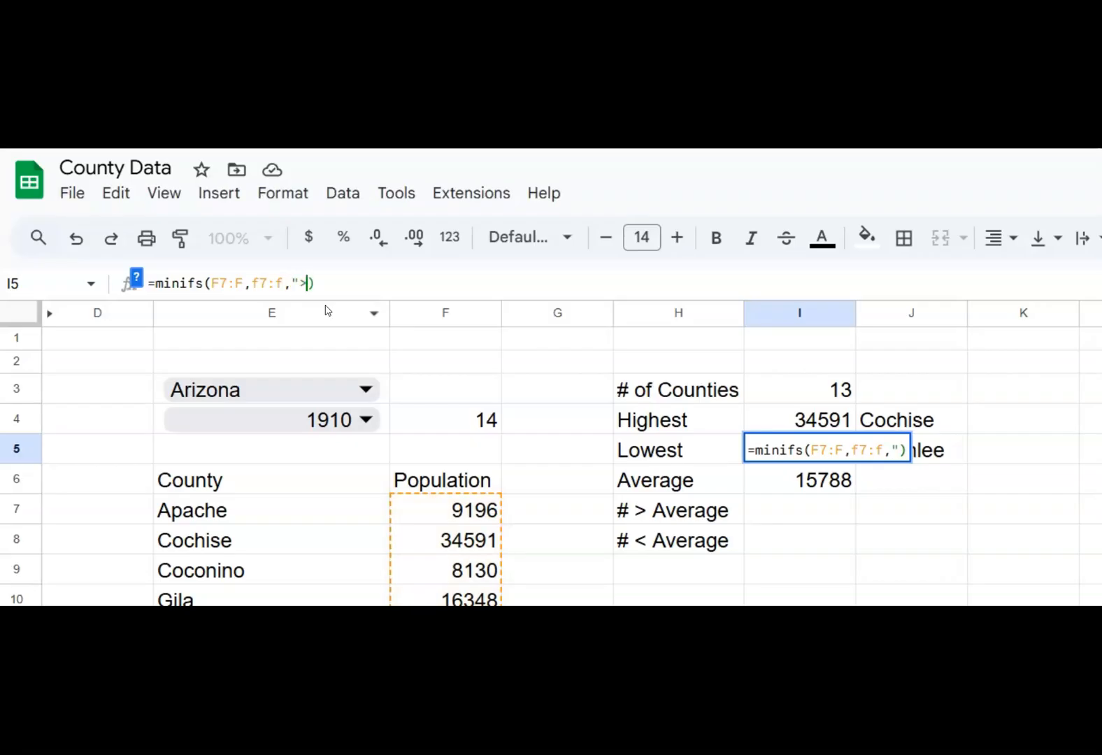
{"action": "type", "text": "\""}
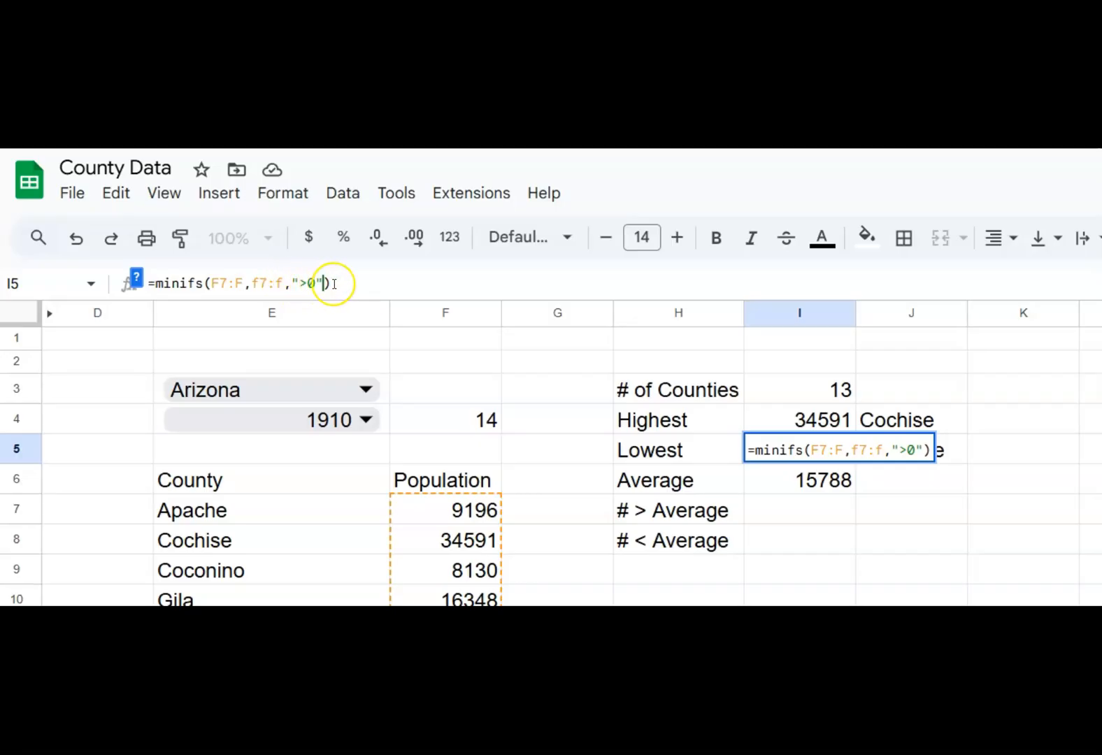
{"action": "key", "text": "Return"}
{"action": "key", "text": "Up"}
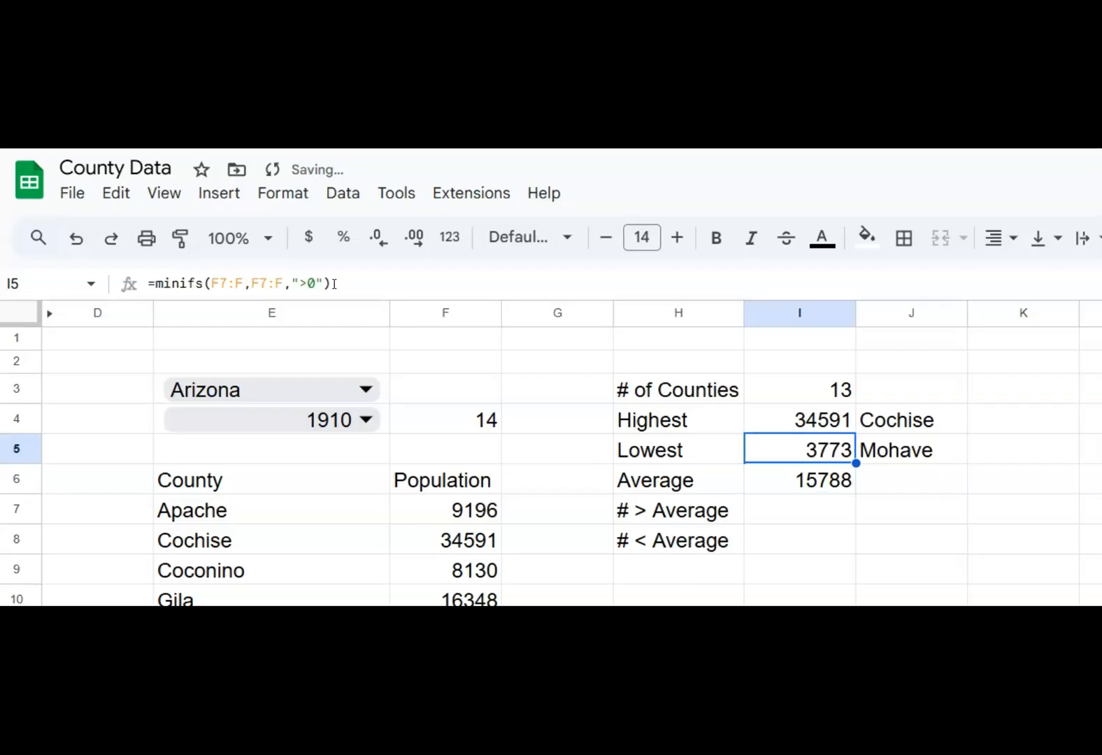
Check the lowest county name and average formulas, and set the year in E4 to 1970
{"action": "key", "text": "Right"}
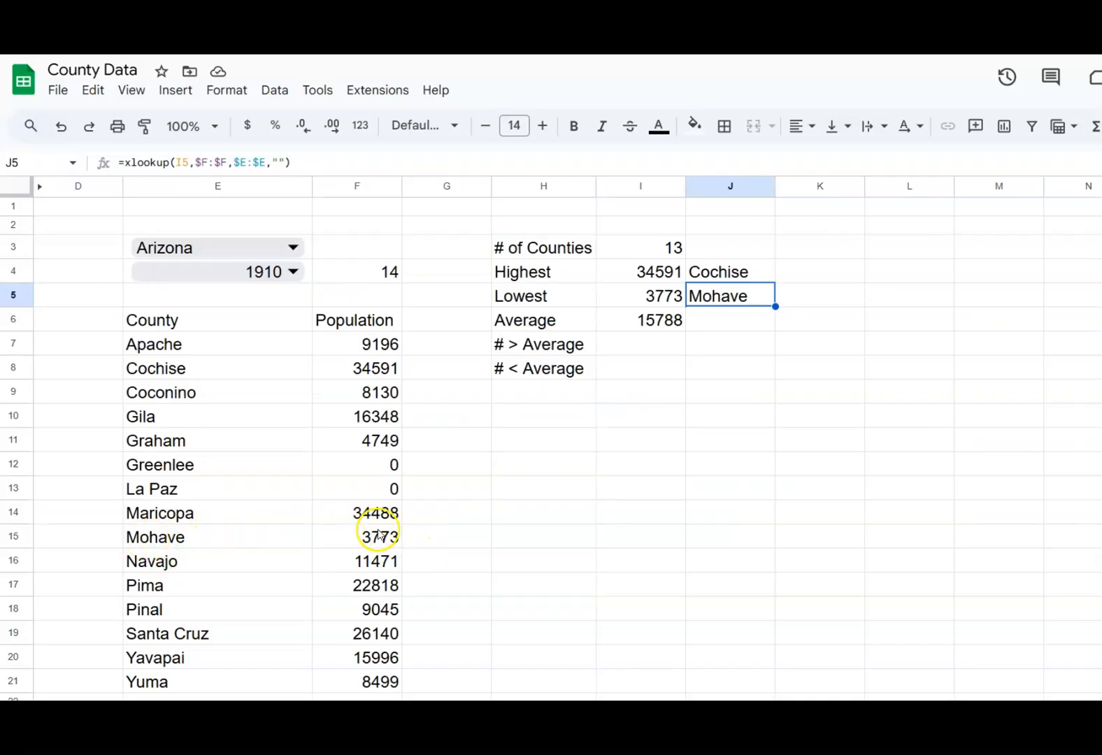
{"action": "left_click", "coordinate": [646, 328]}
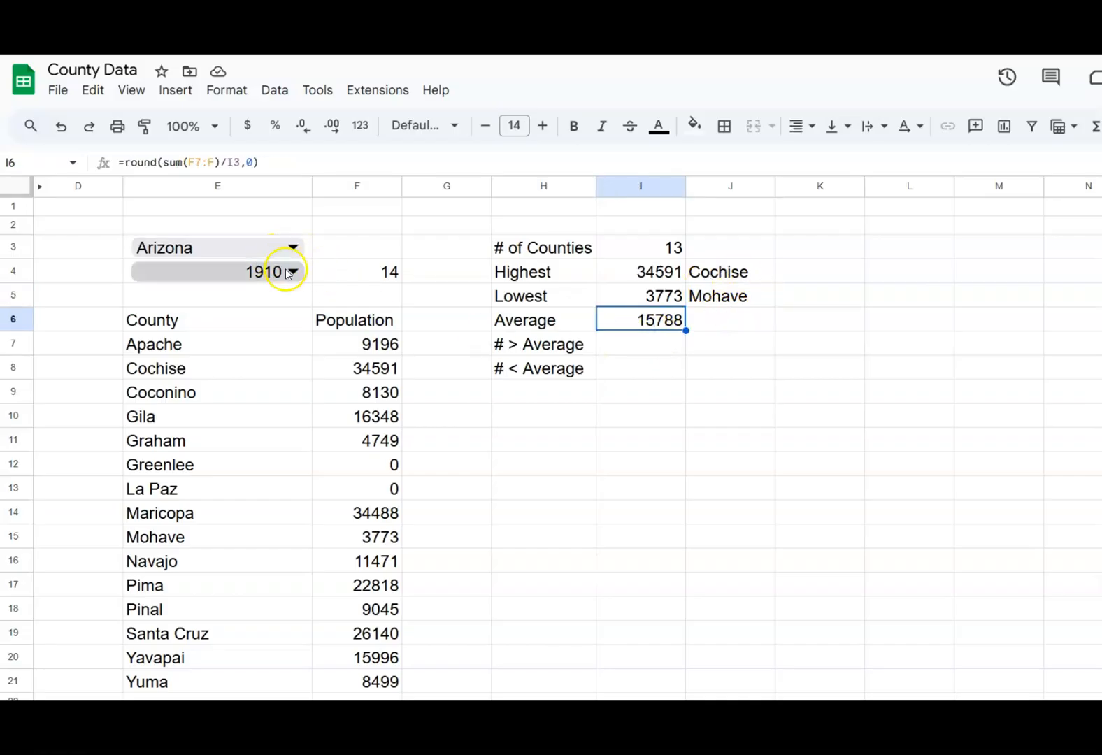
{"action": "left_click", "coordinate": [292, 271]}
{"action": "left_click", "coordinate": [236, 510]}
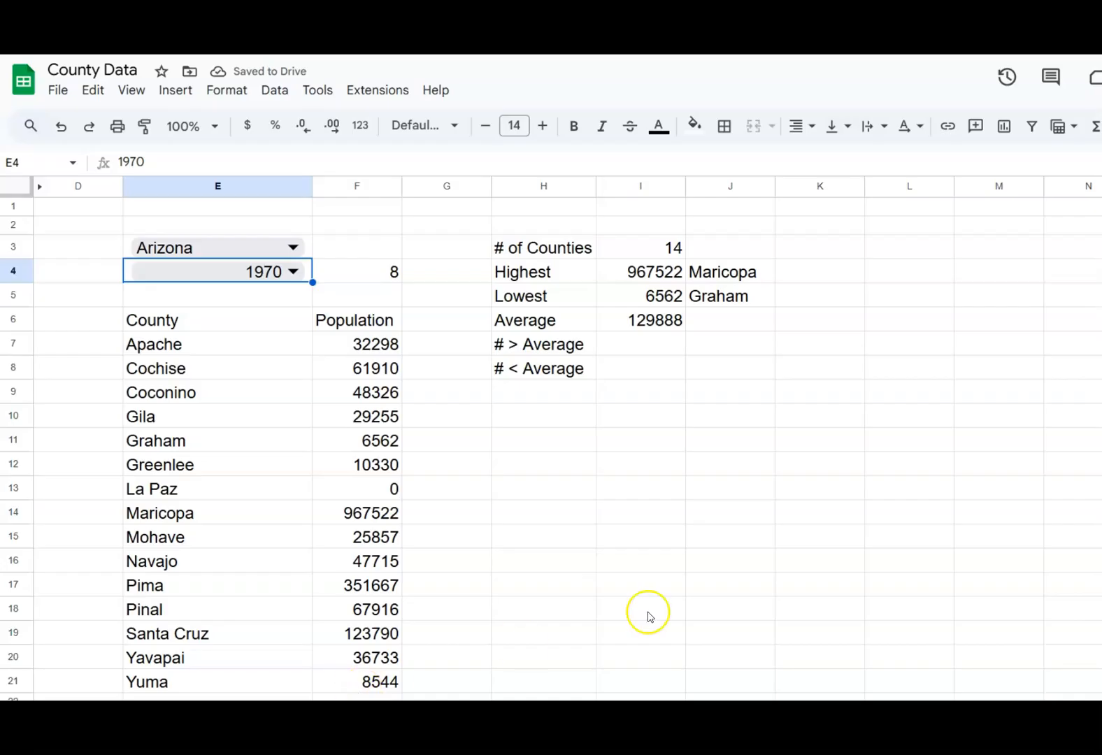
Begin a formula in I7 that counts populations above a threshold, entering =countif(f7:f,">"&
{"action": "left_click", "coordinate": [641, 343]}
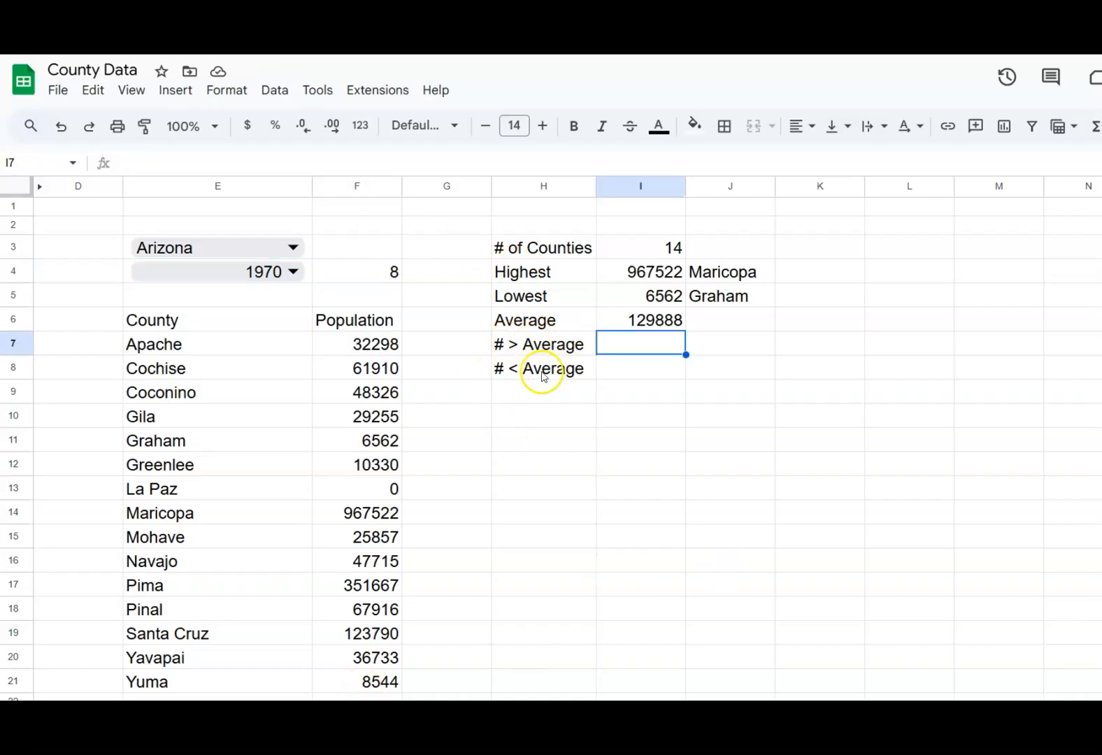
{"action": "left_click", "coordinate": [628, 343]}
{"action": "type", "text": "="}
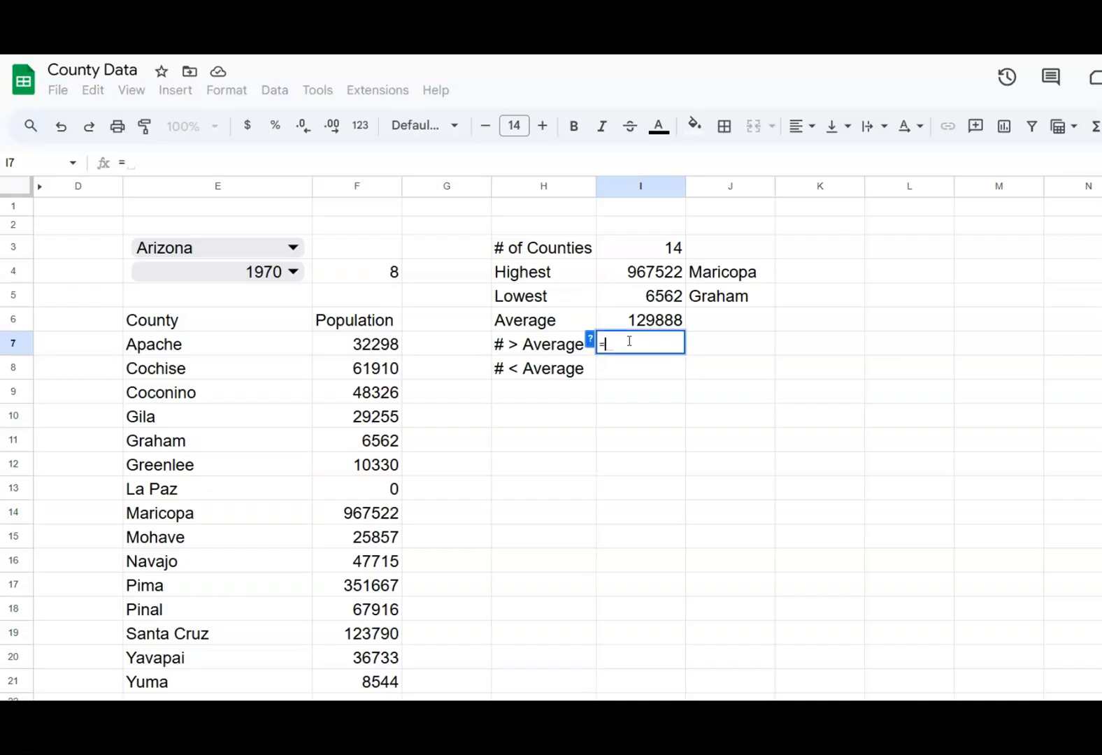
{"action": "type", "text": "countif"}
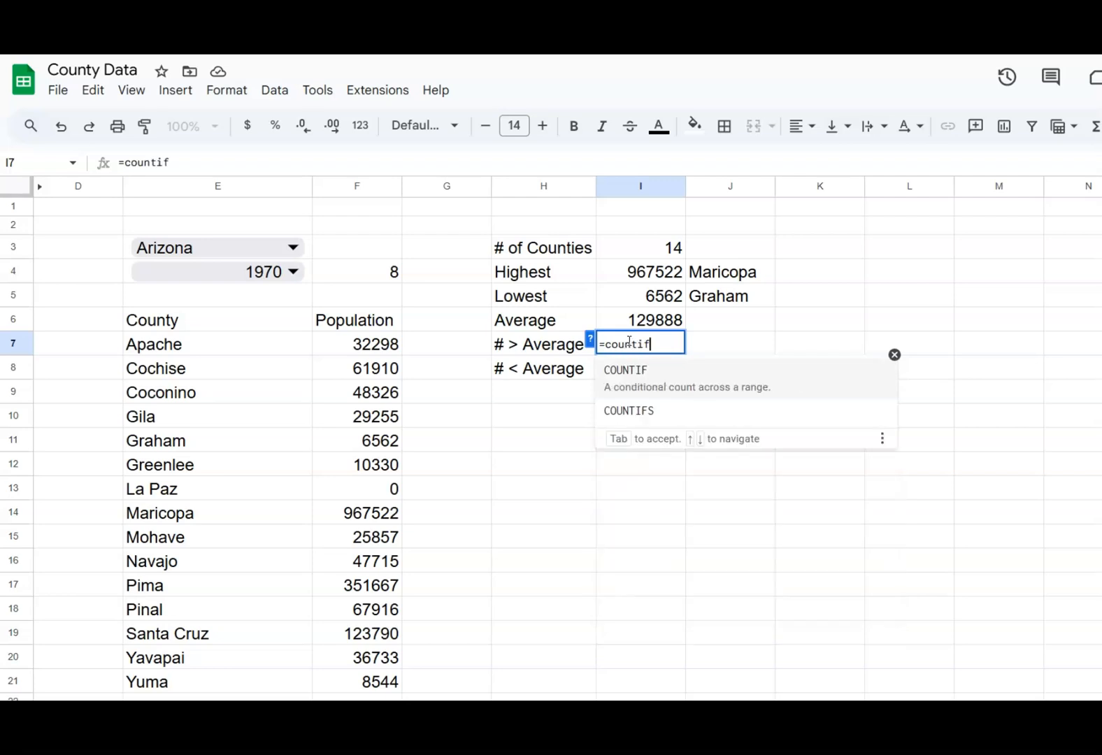
{"action": "type", "text": "("}
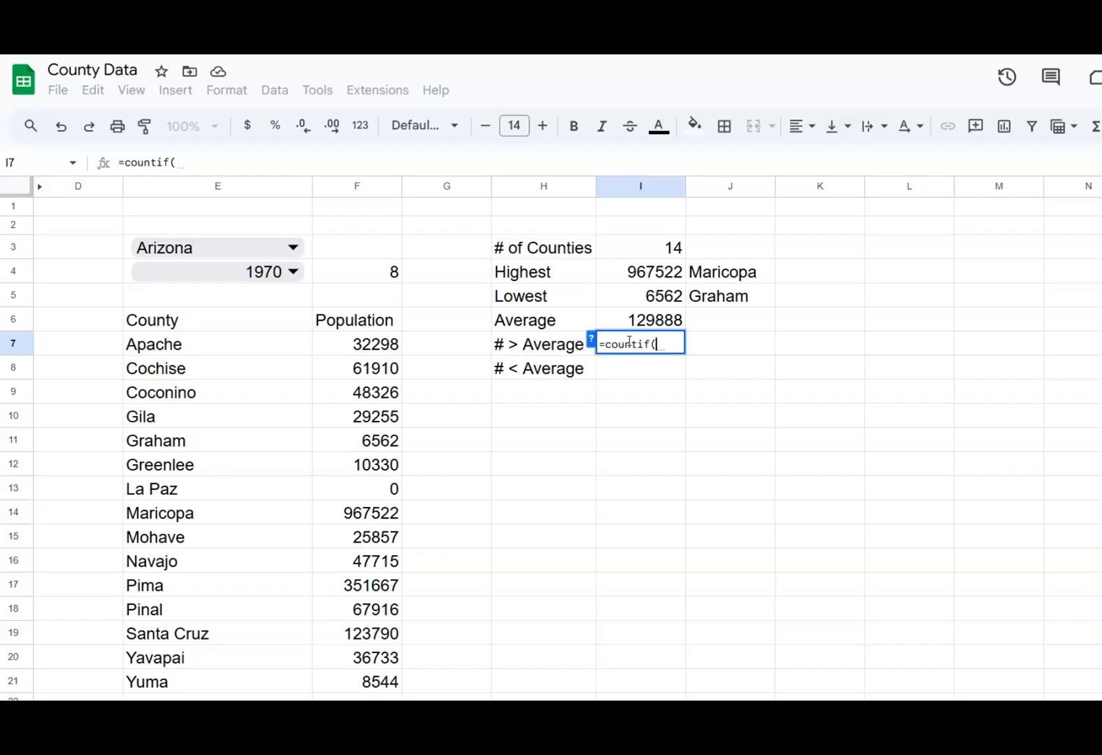
{"action": "type", "text": "f7:f"}
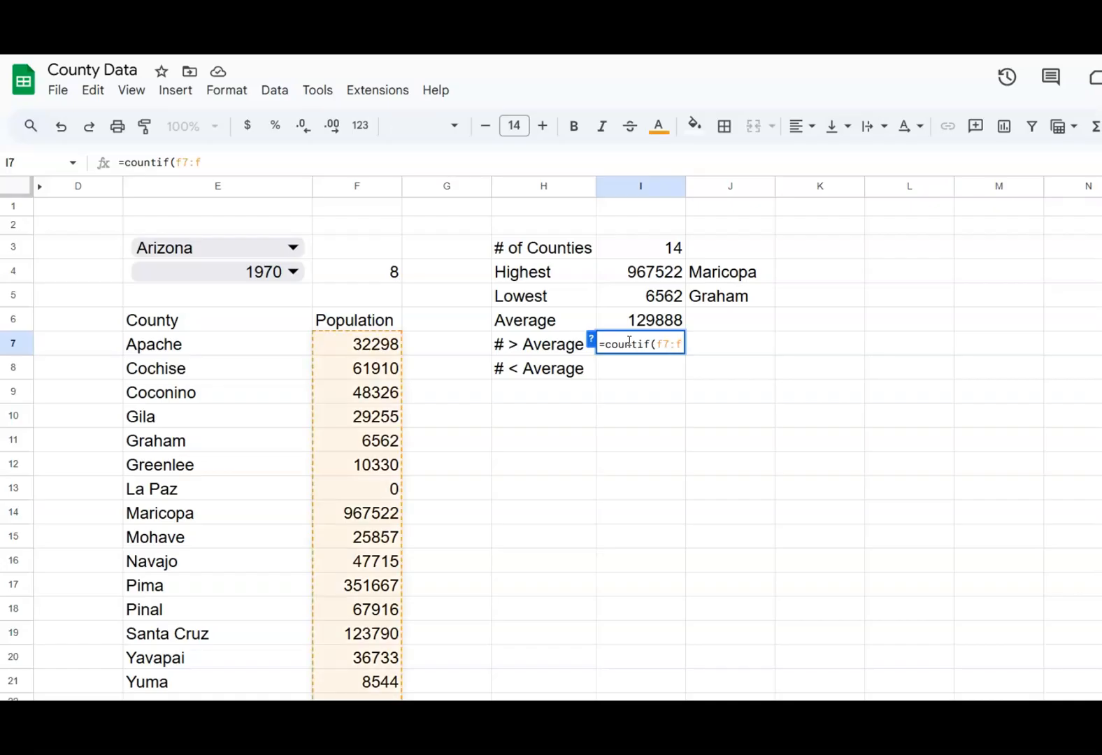
{"action": "type", "text": ","}
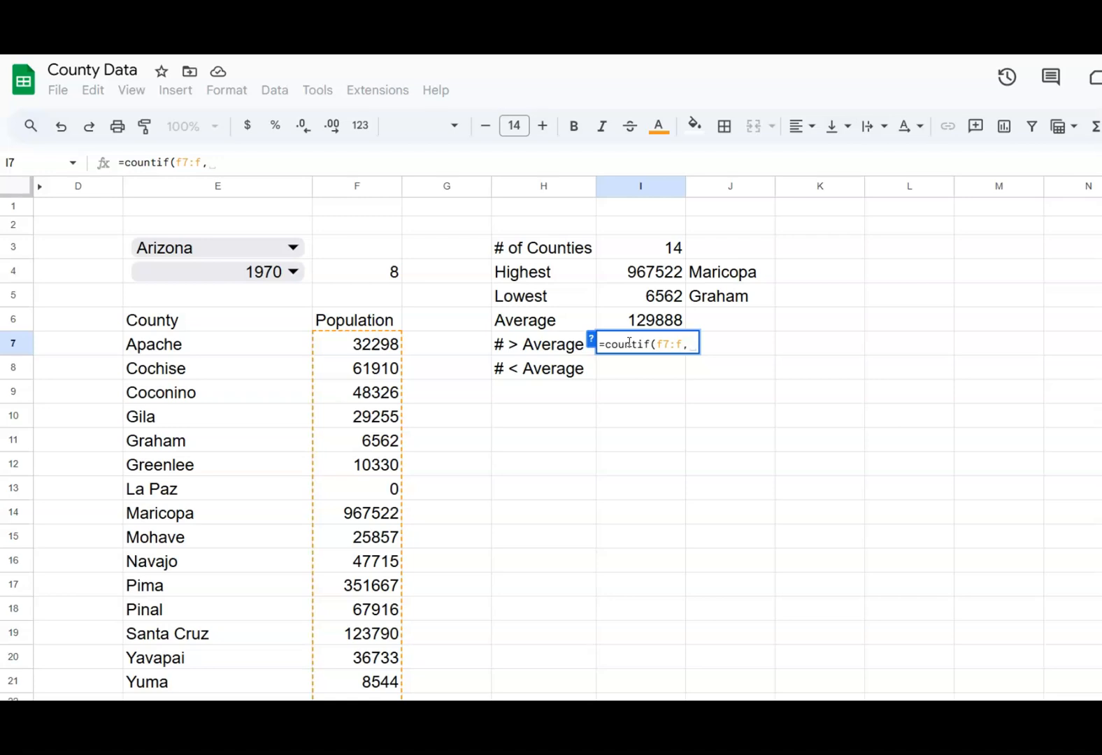
{"action": "type", "text": "\""}
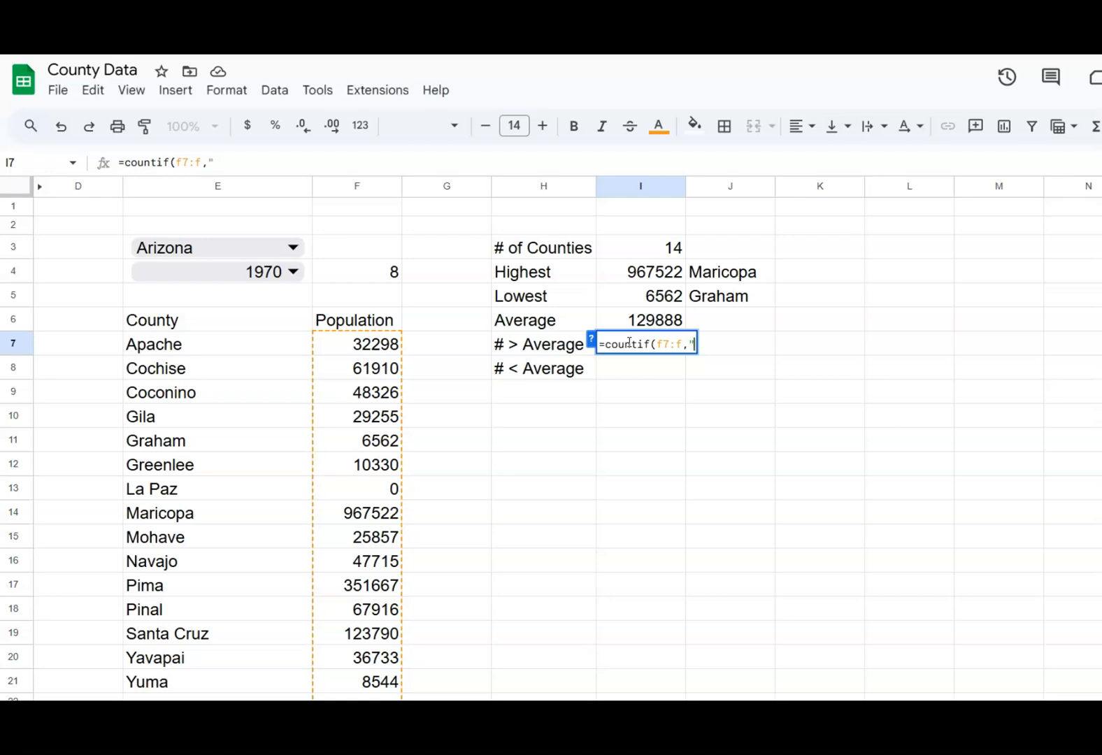
{"action": "type", "text": ">\""}
{"action": "type", "text": "&"}
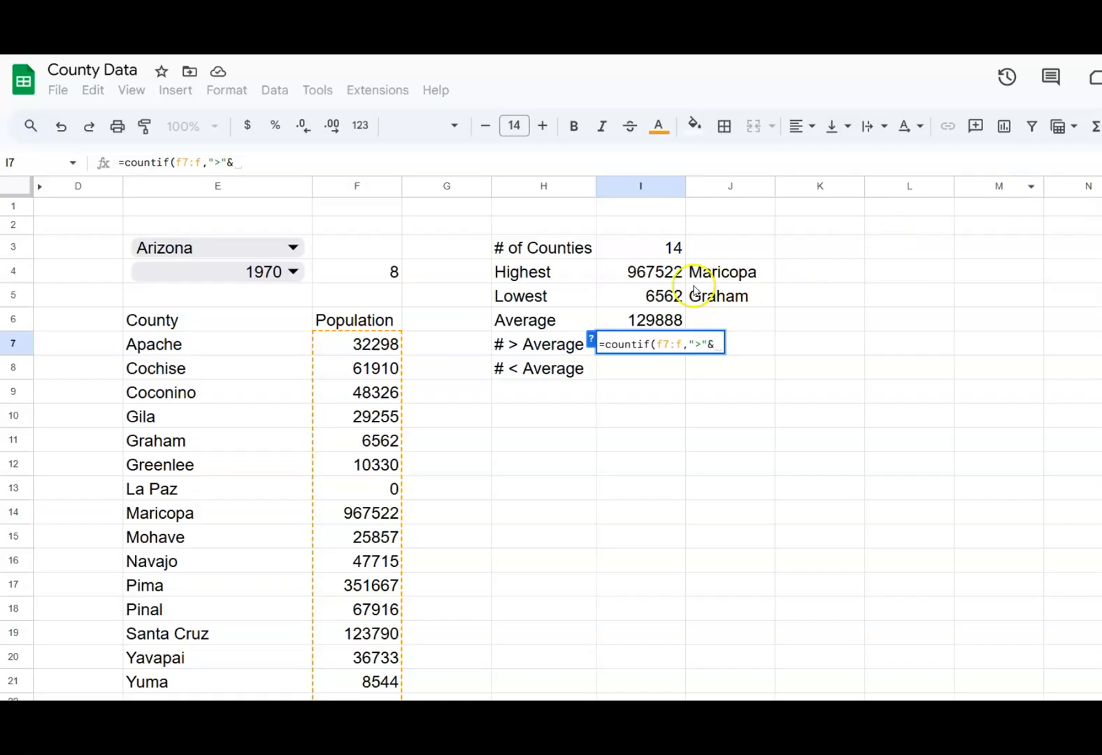
Complete the I7 count formula with a row-locked reference to the average, so it reads =countif(f7:f,">"&I$6)
{"action": "left_click", "coordinate": [653, 323]}
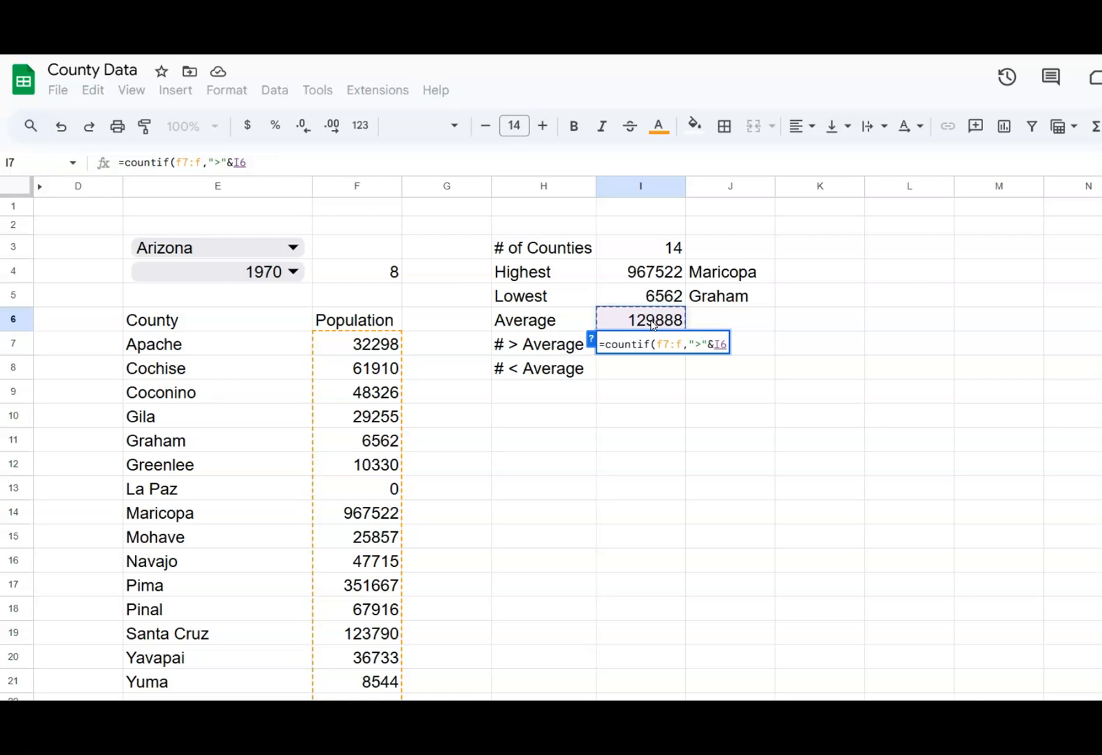
{"action": "key", "text": "Left"}
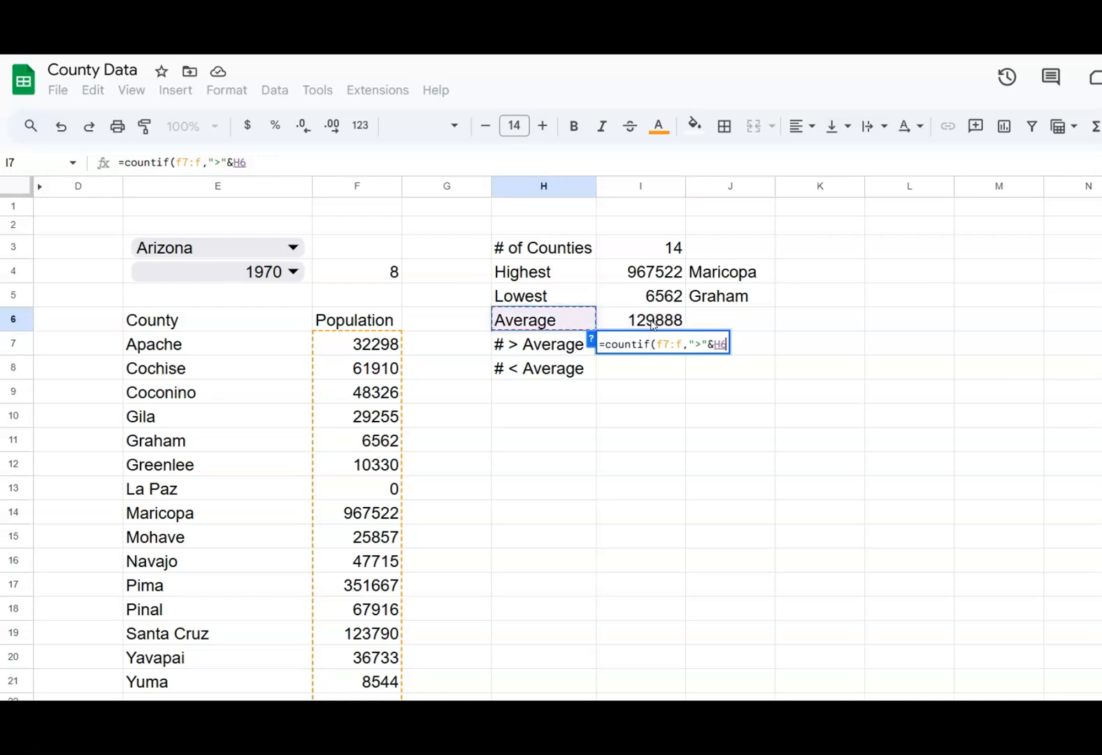
{"action": "key", "text": "Right"}
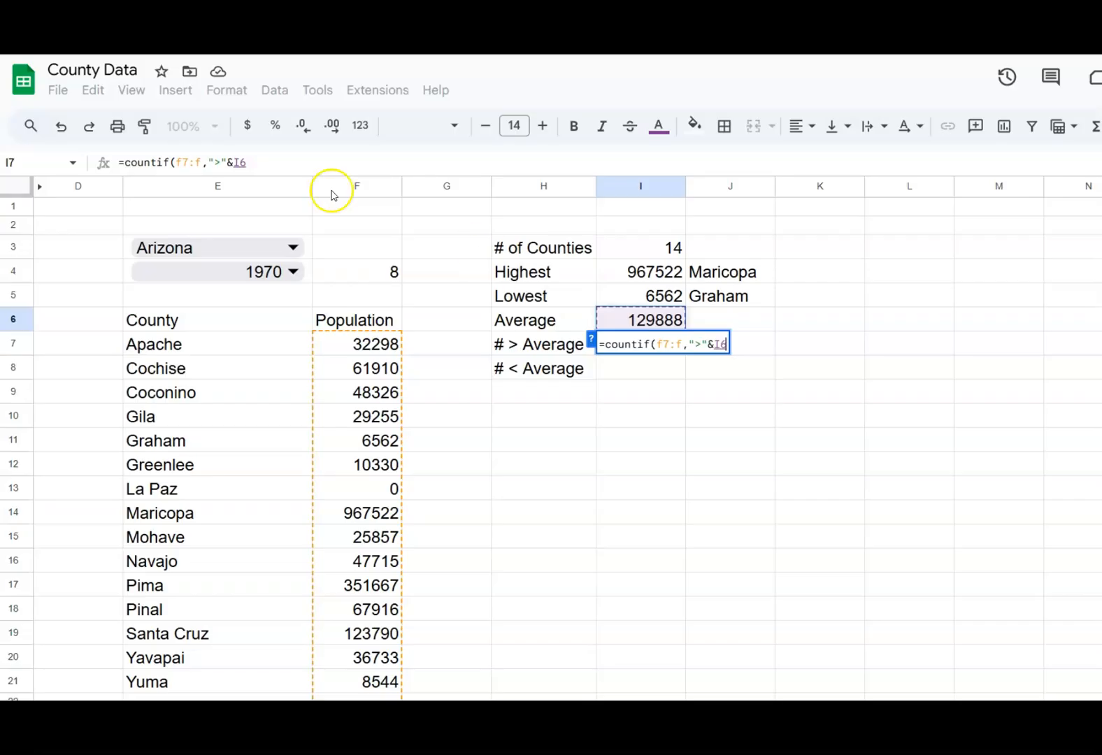
{"action": "left_click", "coordinate": [239, 163]}
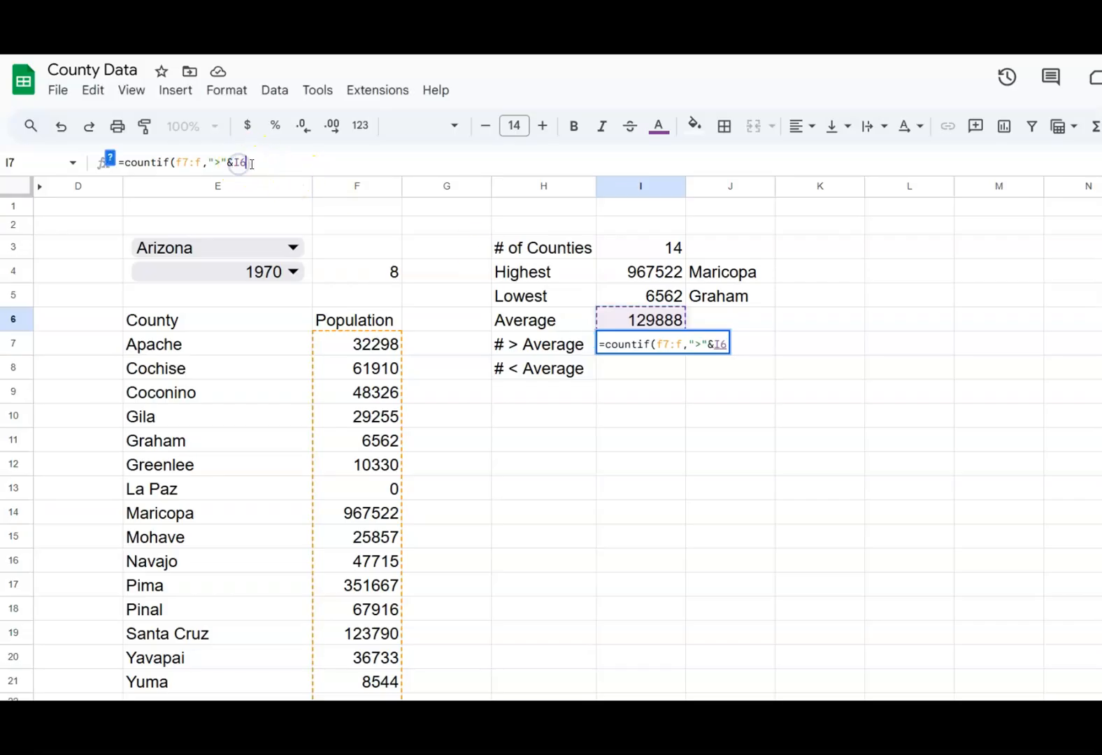
{"action": "key", "text": "Left"}
{"action": "type", "text": "$"}
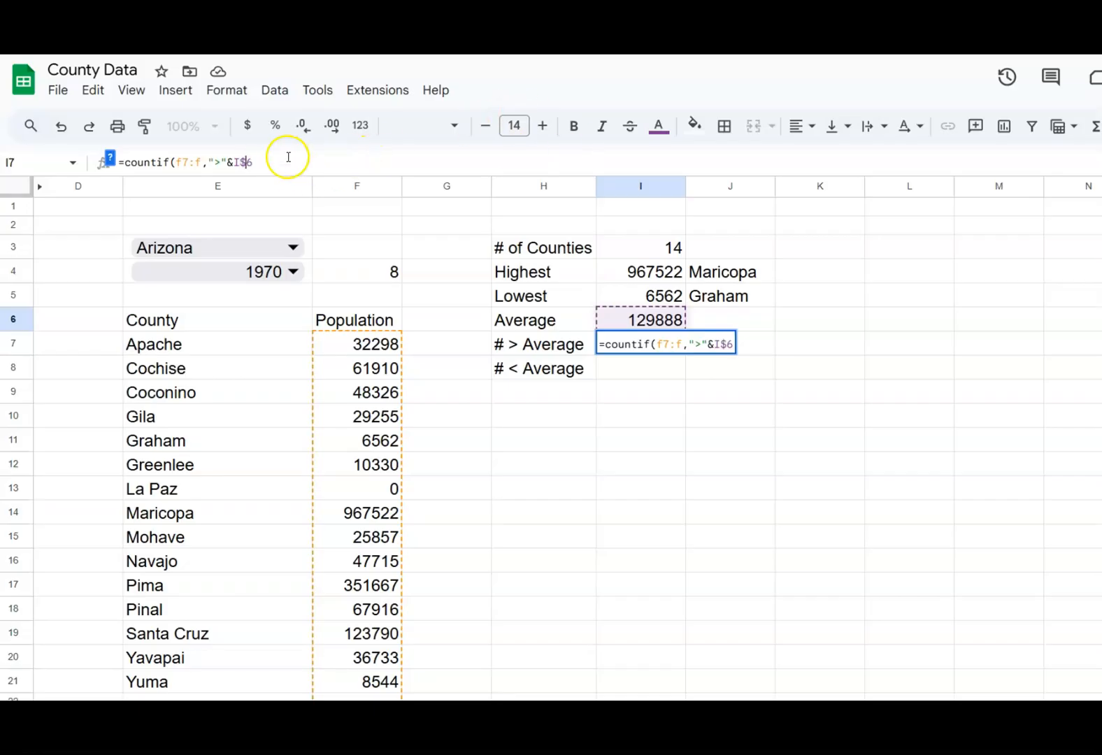
{"action": "left_click", "coordinate": [284, 157]}
{"action": "type", "text": ")"}
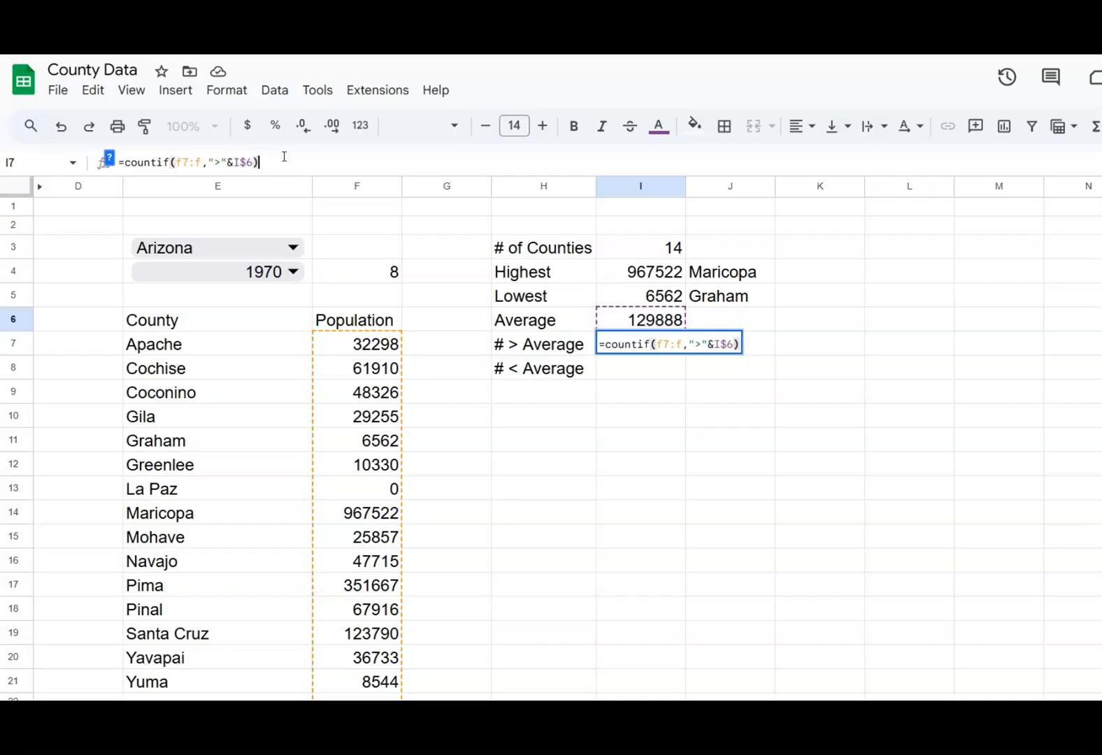
{"action": "key", "text": "Return"}
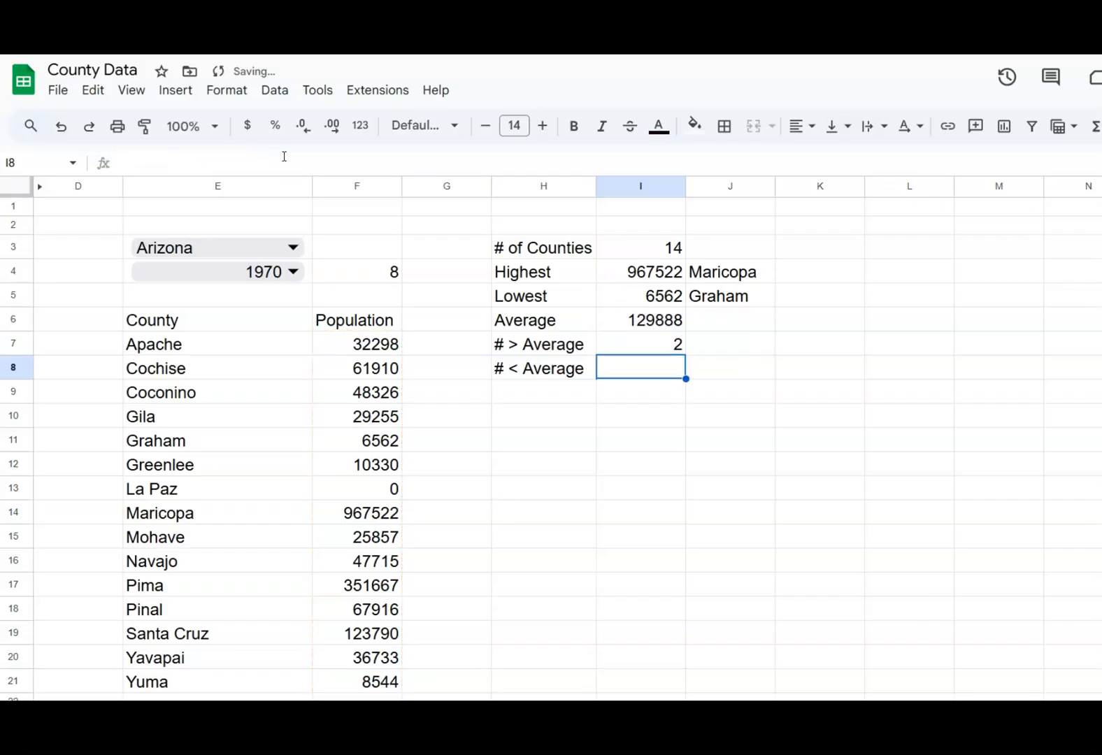
Copy the I7 count formula into I8 and change its comparison to "<" to count populations below the average
{"action": "key", "text": "Up"}
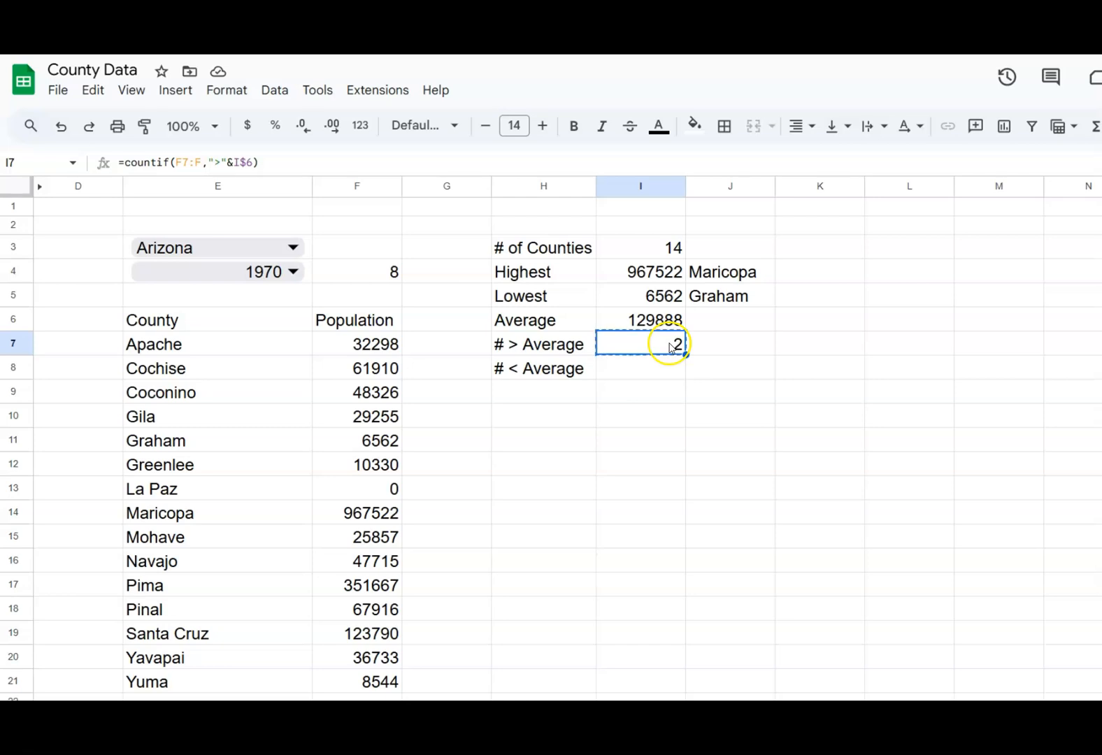
{"action": "left_click", "coordinate": [661, 369]}
{"action": "type", "text": "2"}
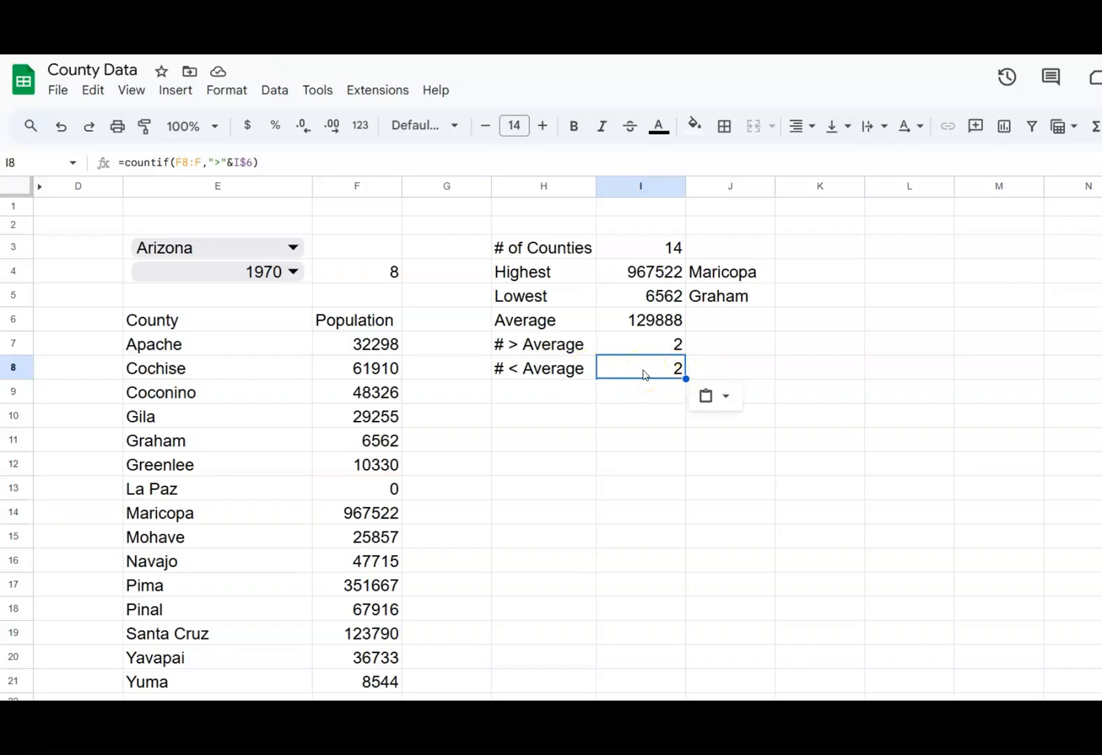
{"action": "left_click", "coordinate": [216, 161]}
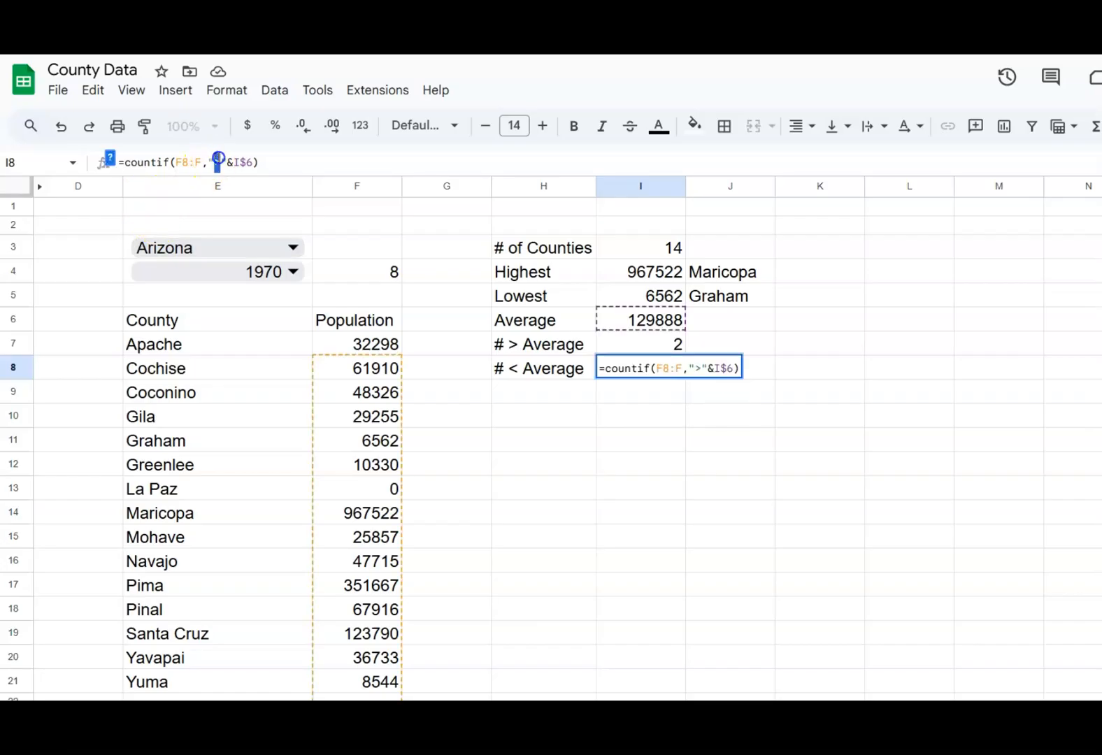
{"action": "key", "text": "BackSpace"}
{"action": "type", "text": "<"}
{"action": "key", "text": "Return"}
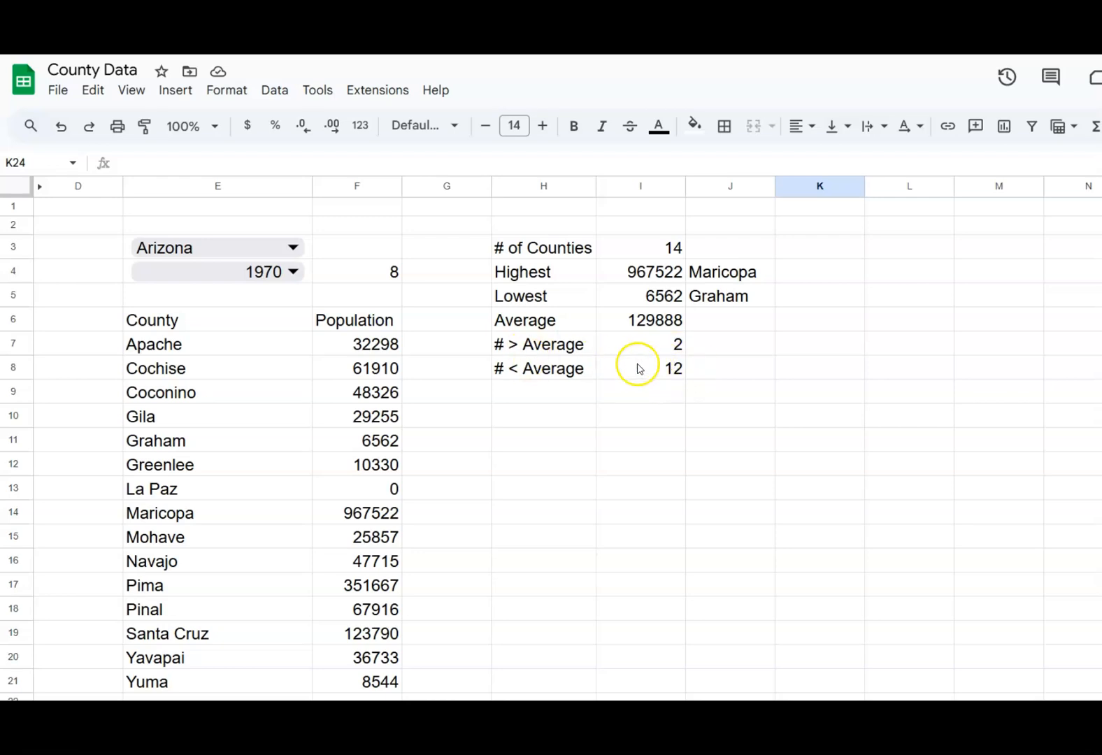
Insert a pie chart of the above- and below-average counts in H7:I8, and place it at a smaller size beneath the summary table
{"action": "left_click", "coordinate": [531, 347]}
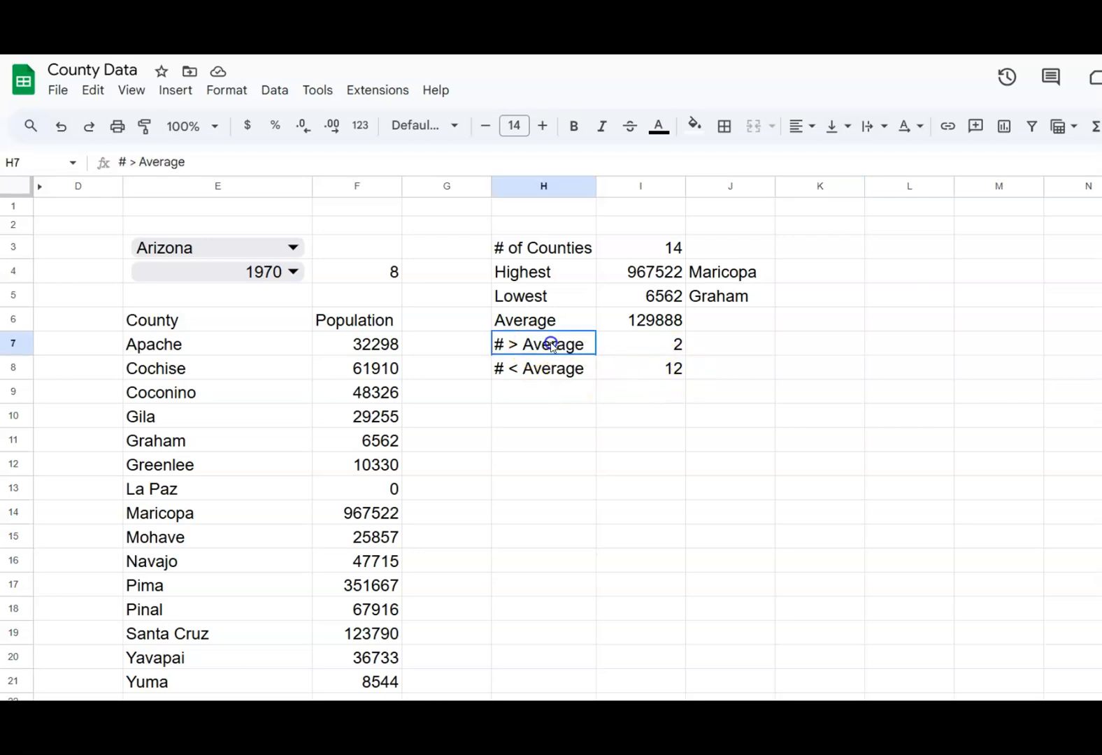
{"action": "left_click_drag", "start_coordinate": [635, 350], "coordinate": [649, 366]}
{"action": "left_click_drag", "start_coordinate": [649, 365], "coordinate": [645, 365]}
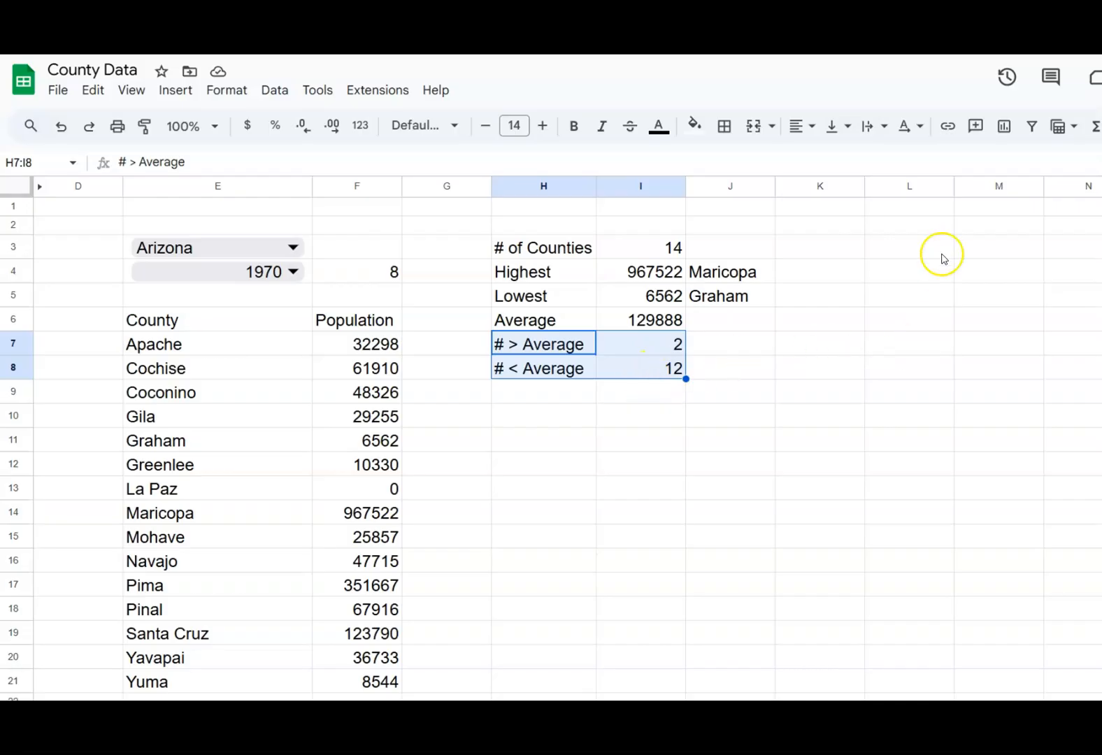
{"action": "left_click", "coordinate": [1005, 127]}
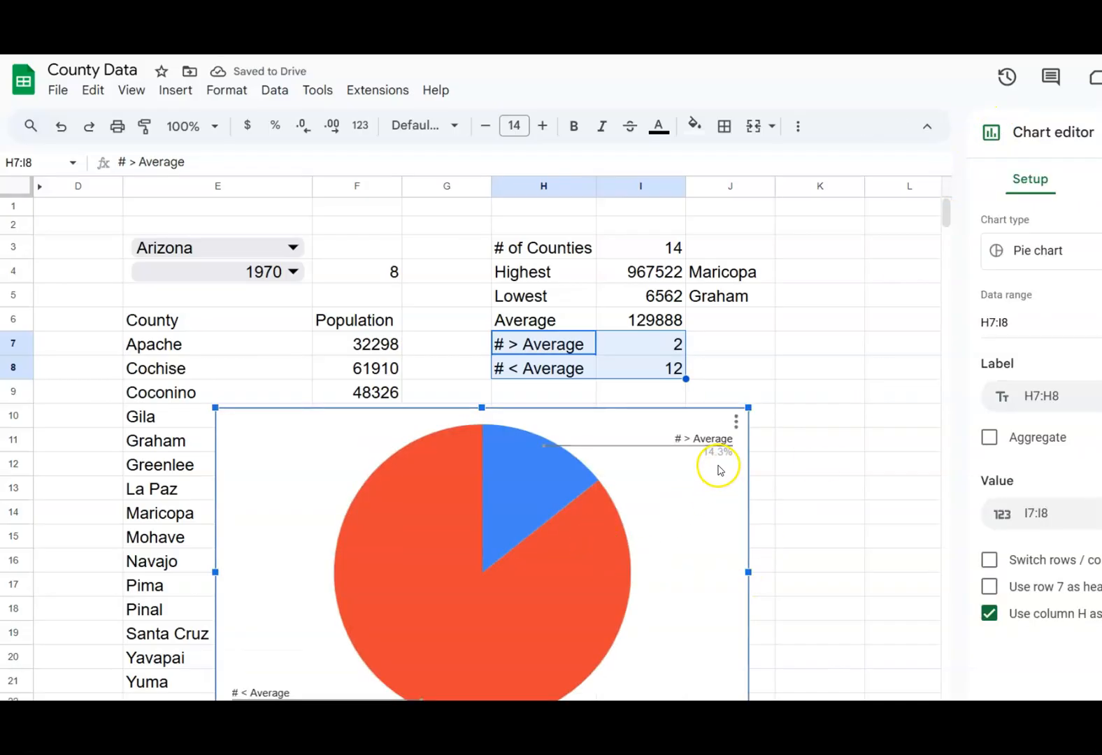
{"action": "left_click_drag", "start_coordinate": [748, 406], "coordinate": [575, 538]}
{"action": "left_click_drag", "start_coordinate": [497, 610], "coordinate": [760, 497]}
Make the pie chart's legend labels bold and close the chart editor
{"action": "left_click", "coordinate": [812, 437]}
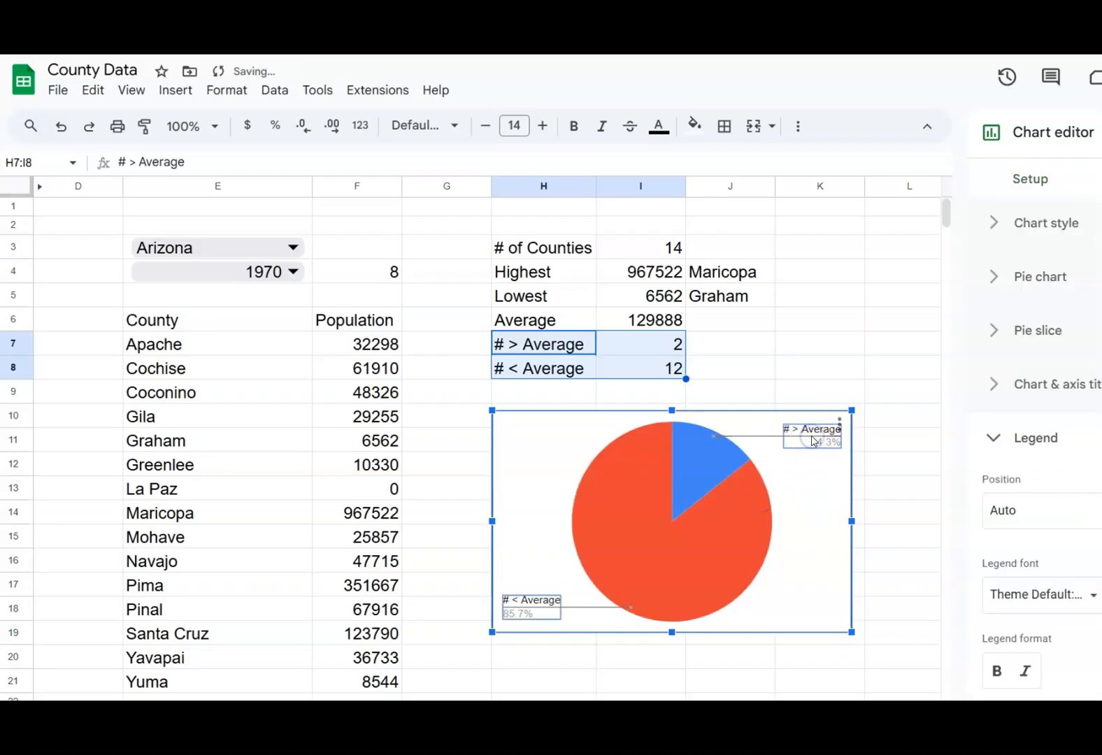
{"action": "left_click", "coordinate": [991, 664]}
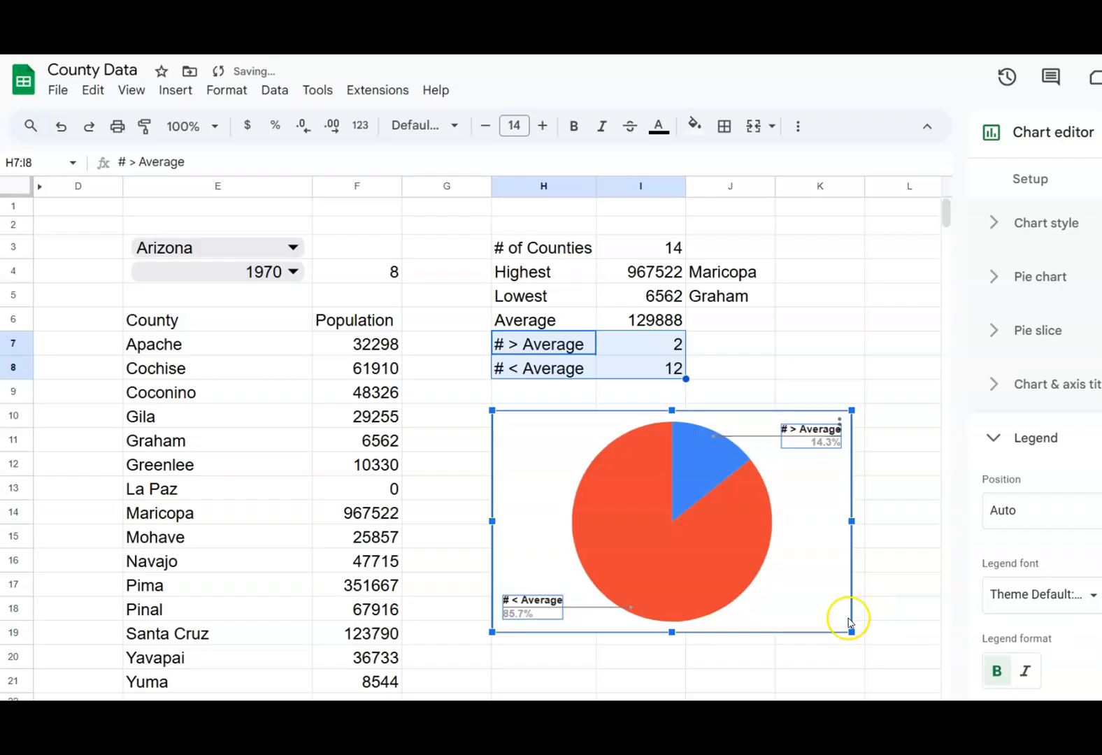
{"action": "left_click", "coordinate": [818, 445]}
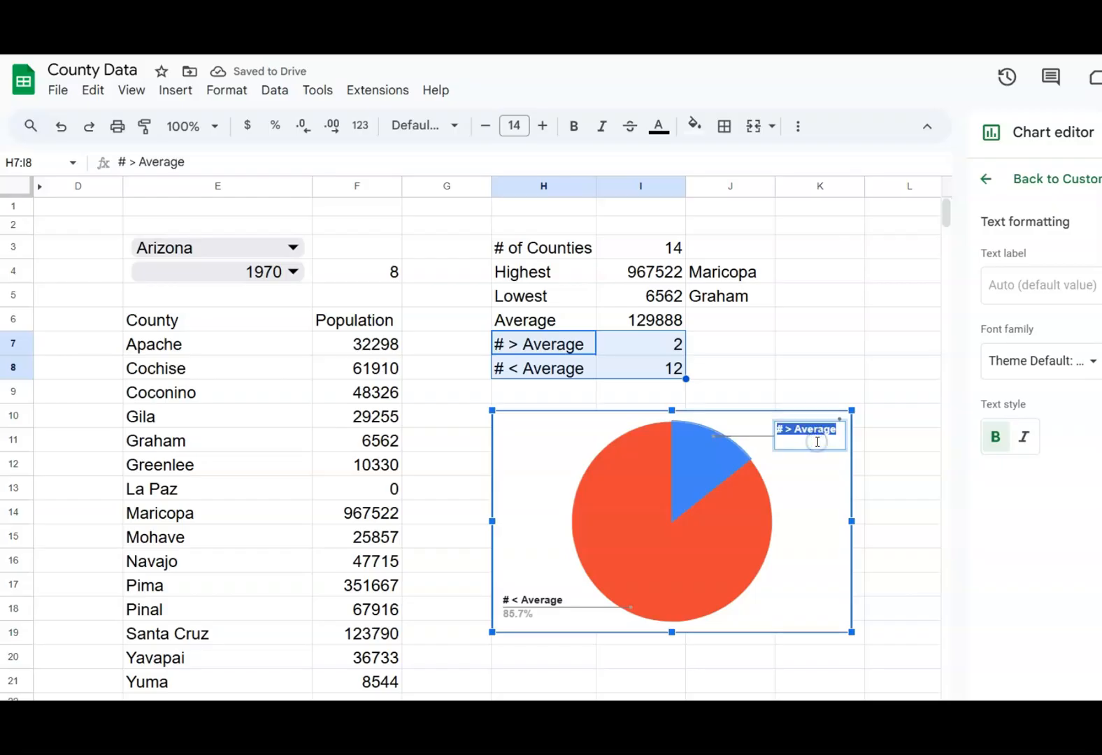
{"action": "left_click", "coordinate": [803, 453]}
{"action": "left_click", "coordinate": [811, 447]}
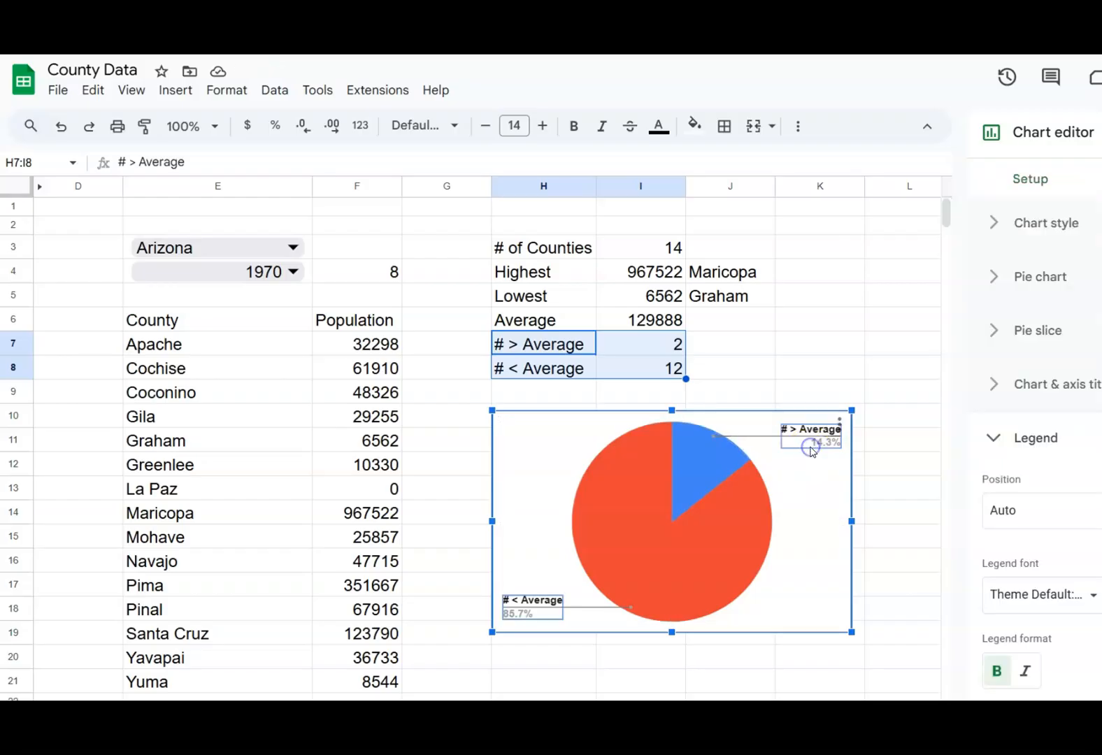
{"action": "left_click", "coordinate": [920, 609]}
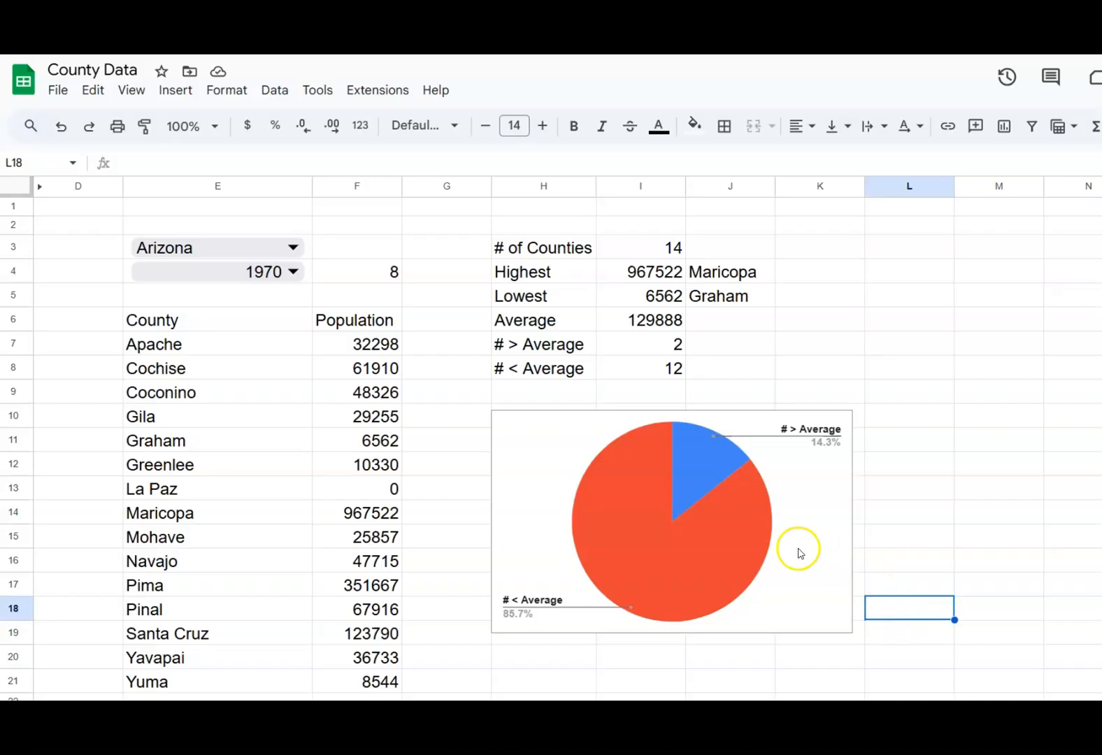